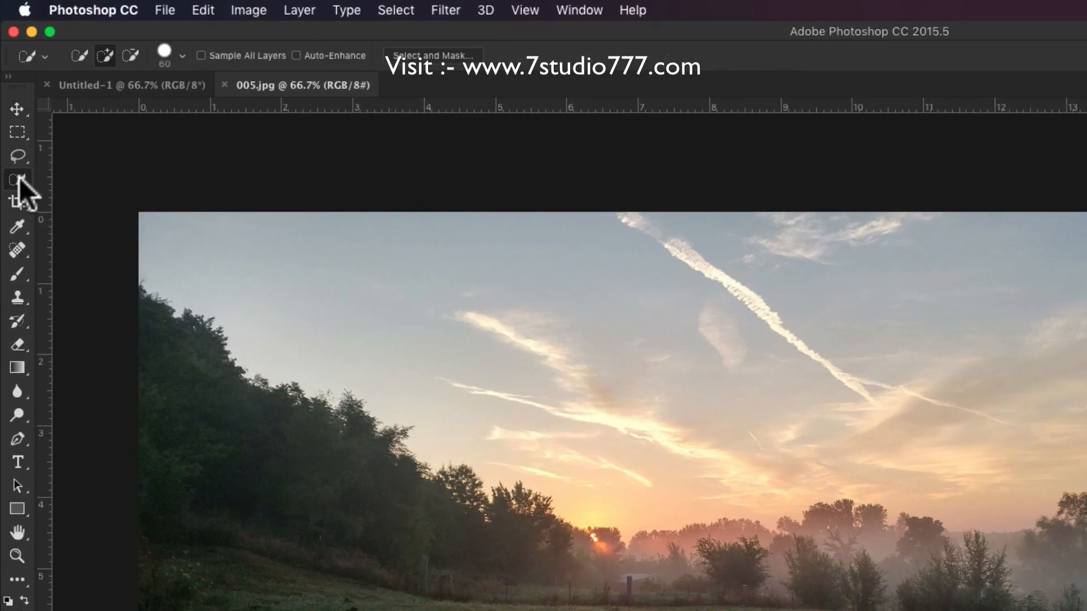
Quick-select the sky in 005.jpg, invert the selection and apply it as a layer mask that hides the sky.
mouse_move(169, 253)
left_mouse_down()
mouse_move(517, 396)
mouse_move(636, 423)
mouse_move(901, 376)
mouse_move(1009, 372)
left_mouse_up()
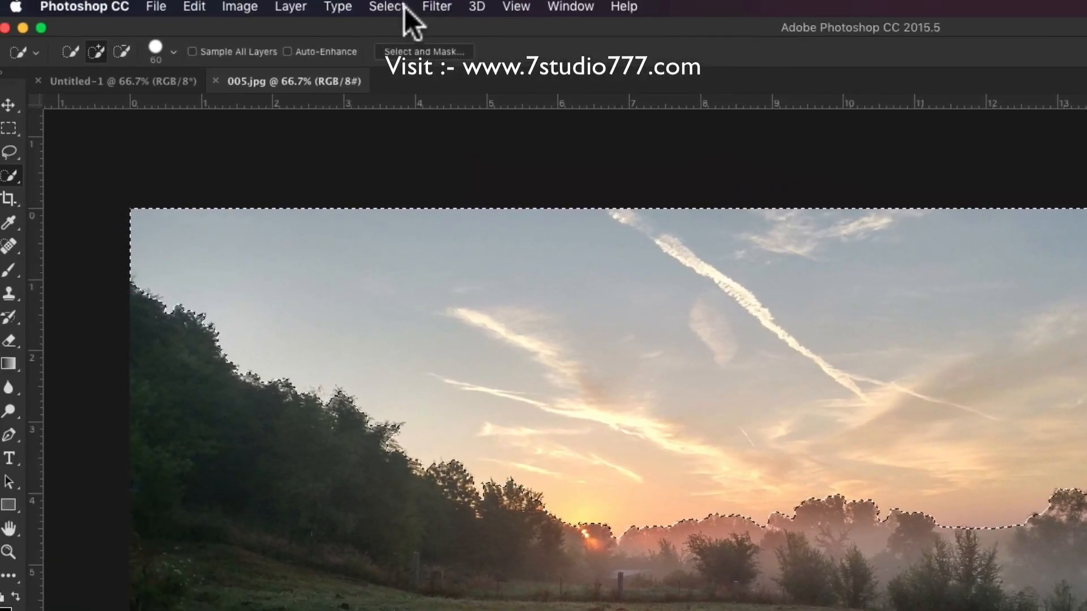
left_click(396, 10)
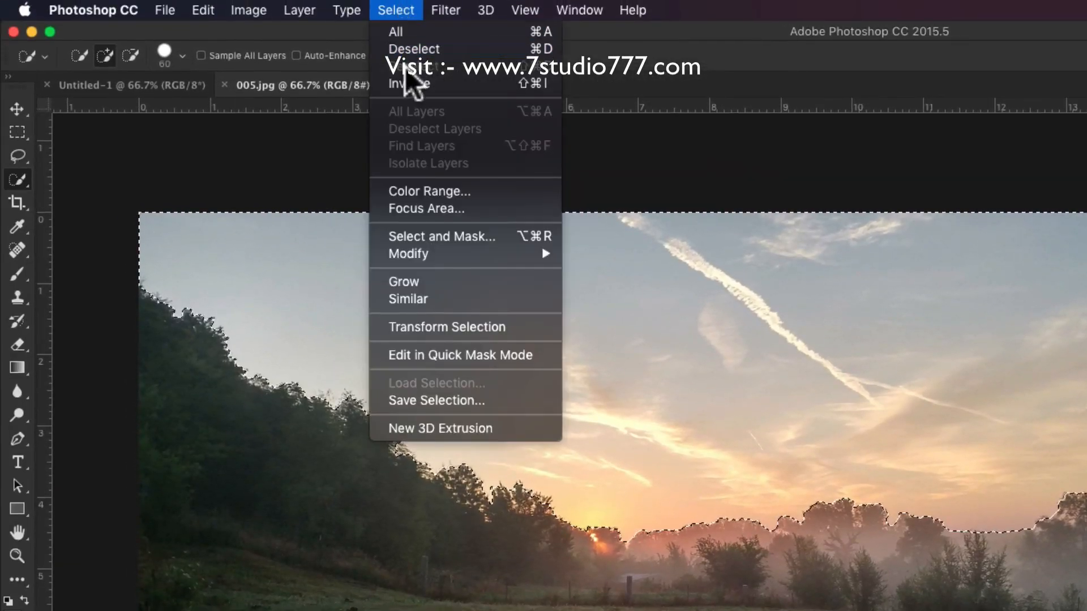
left_click(406, 83)
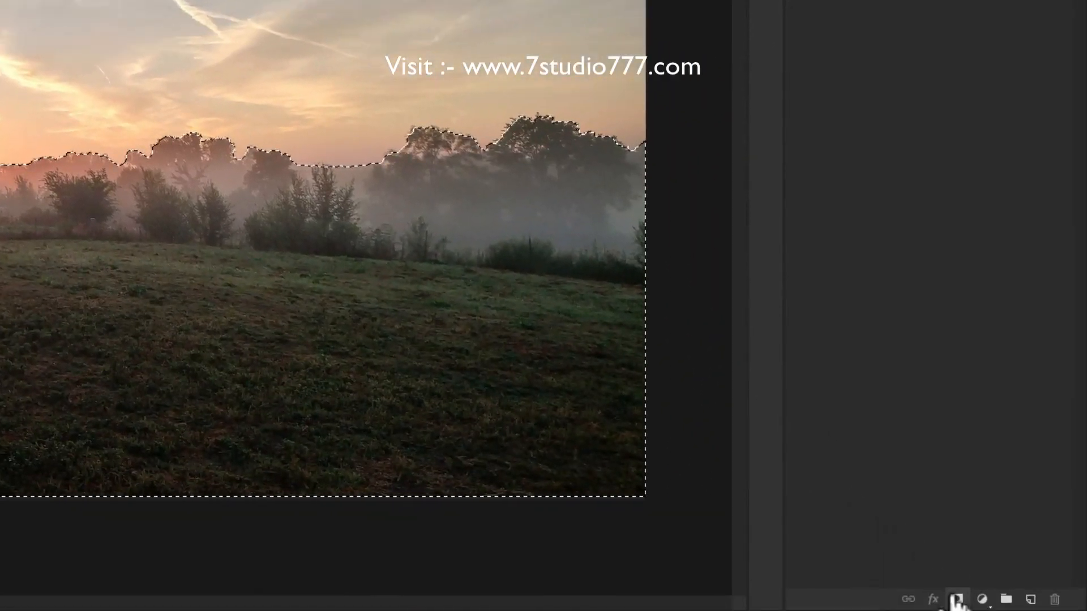
left_click(956, 600)
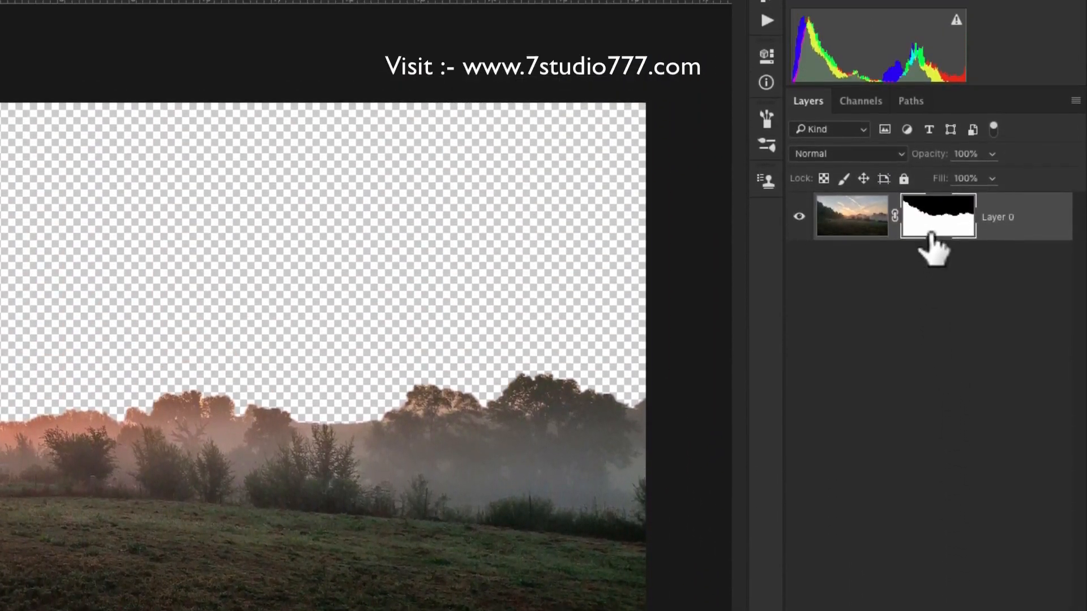
Refine the mask edge along the treeline in Select and Mask, with Decontaminate Colors on and output to New Layer with Layer Mask.
double_click(931, 219)
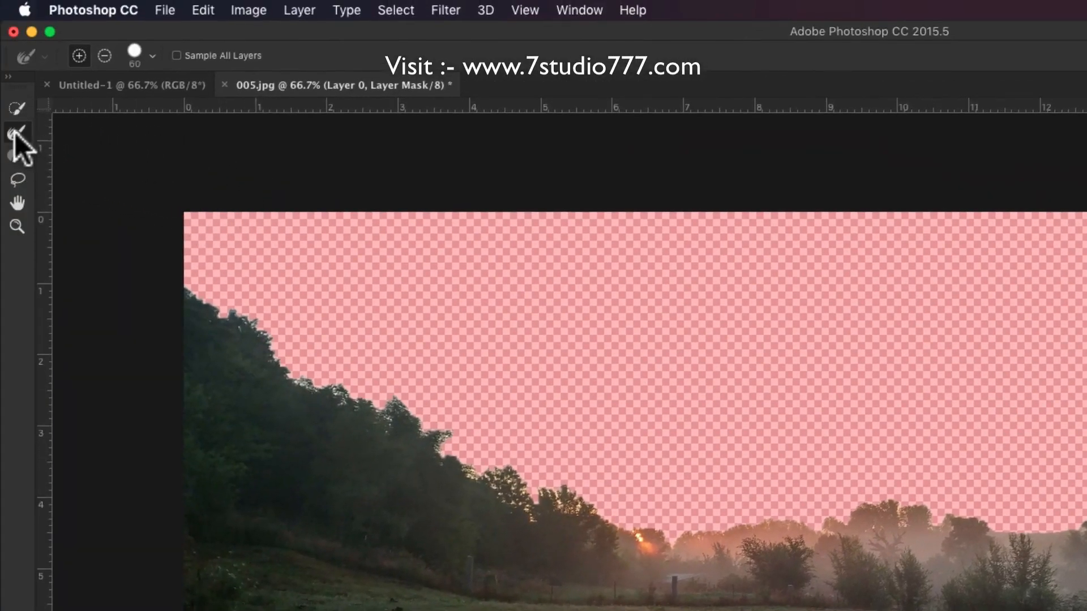
left_click(16, 133)
mouse_move(187, 291)
left_mouse_down()
mouse_move(254, 324)
mouse_move(296, 376)
mouse_move(349, 405)
mouse_move(395, 399)
mouse_move(528, 513)
mouse_move(522, 502)
mouse_move(589, 502)
mouse_move(636, 532)
mouse_move(671, 537)
mouse_move(808, 507)
mouse_move(808, 522)
mouse_move(847, 519)
mouse_move(896, 500)
mouse_move(903, 520)
mouse_move(1052, 533)
left_mouse_up()
left_click_drag(993, 491, 1086, 463)
mouse_move(910, 323)
left_mouse_down()
mouse_move(1005, 308)
mouse_move(968, 301)
mouse_move(1008, 307)
mouse_move(991, 330)
mouse_move(1083, 325)
mouse_move(1054, 337)
left_mouse_up()
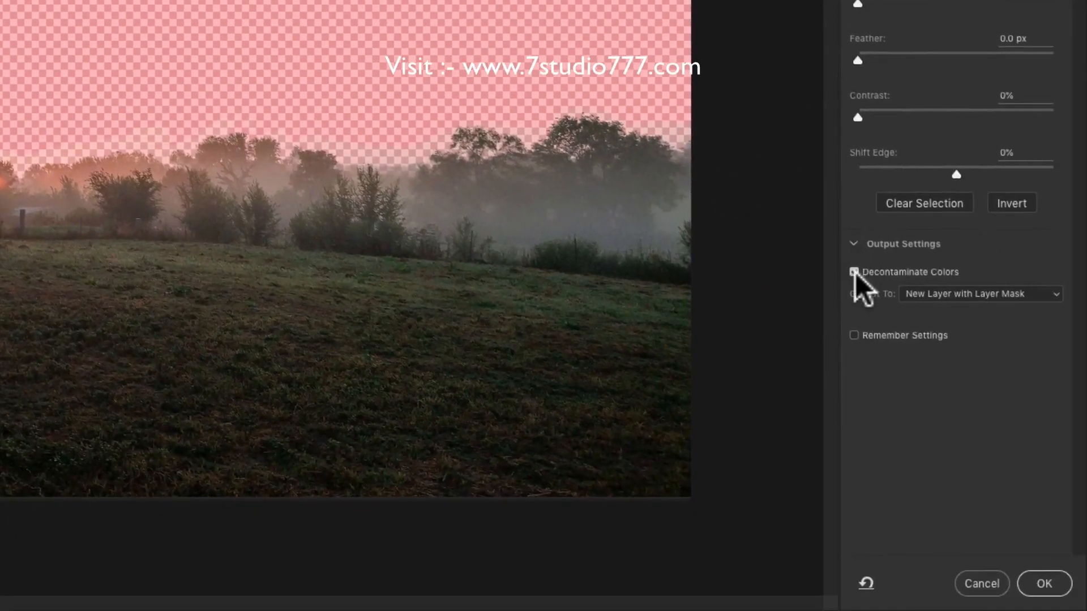
left_click(1032, 577)
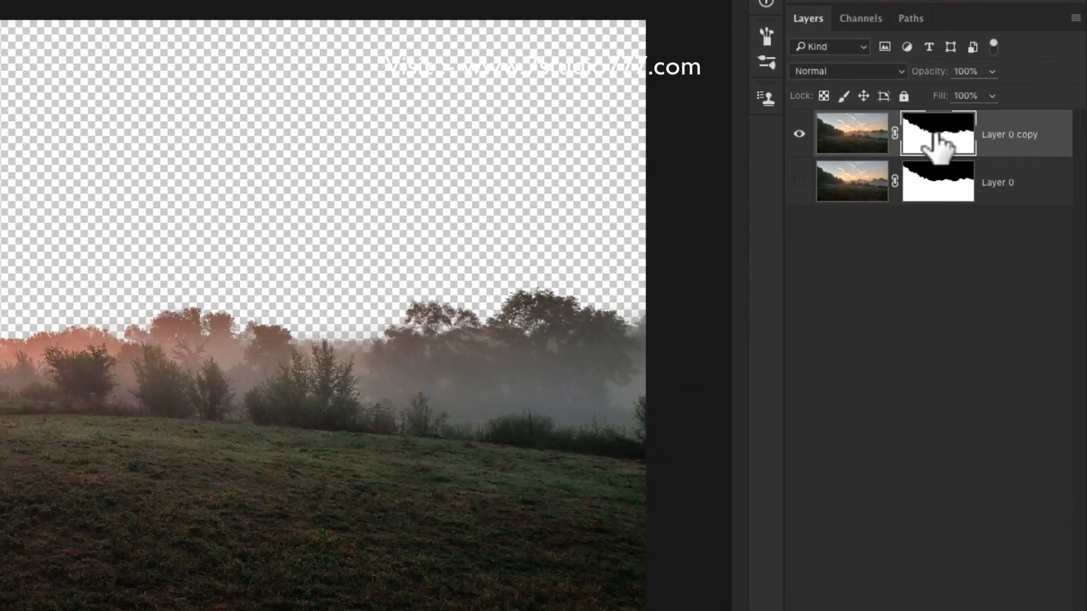
Apply the layer mask on Layer 0 copy permanently and convert the layer to a smart object.
right_click(936, 136)
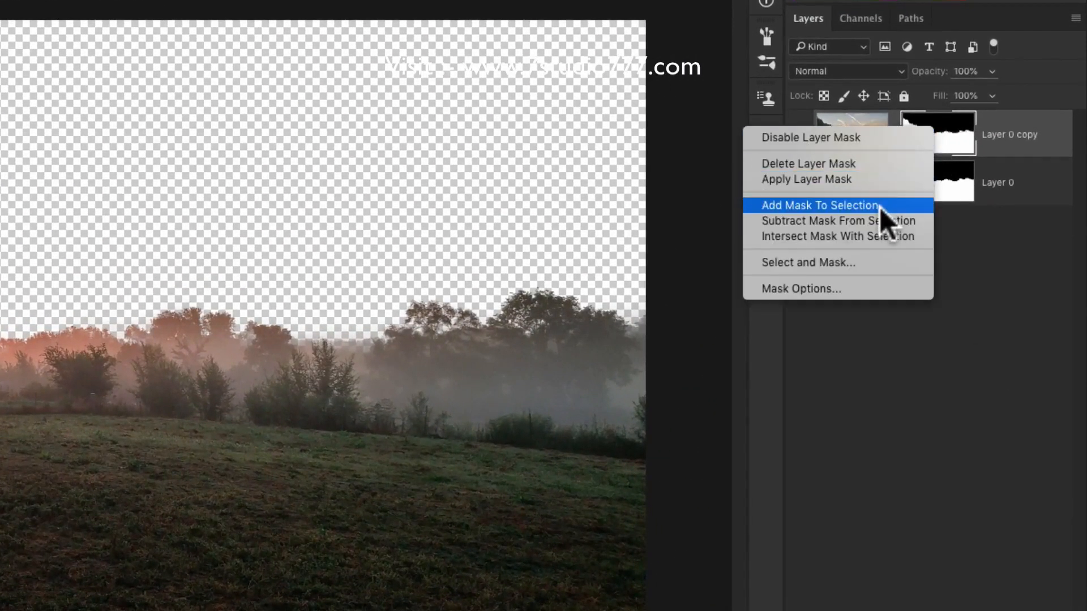
left_click(837, 179)
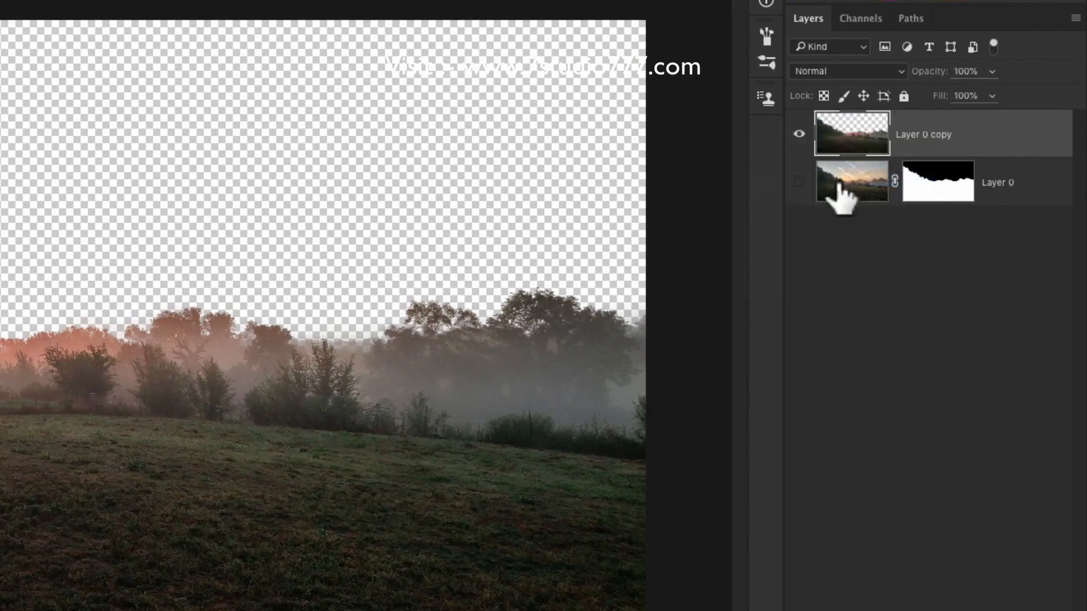
right_click(976, 139)
left_click(879, 237)
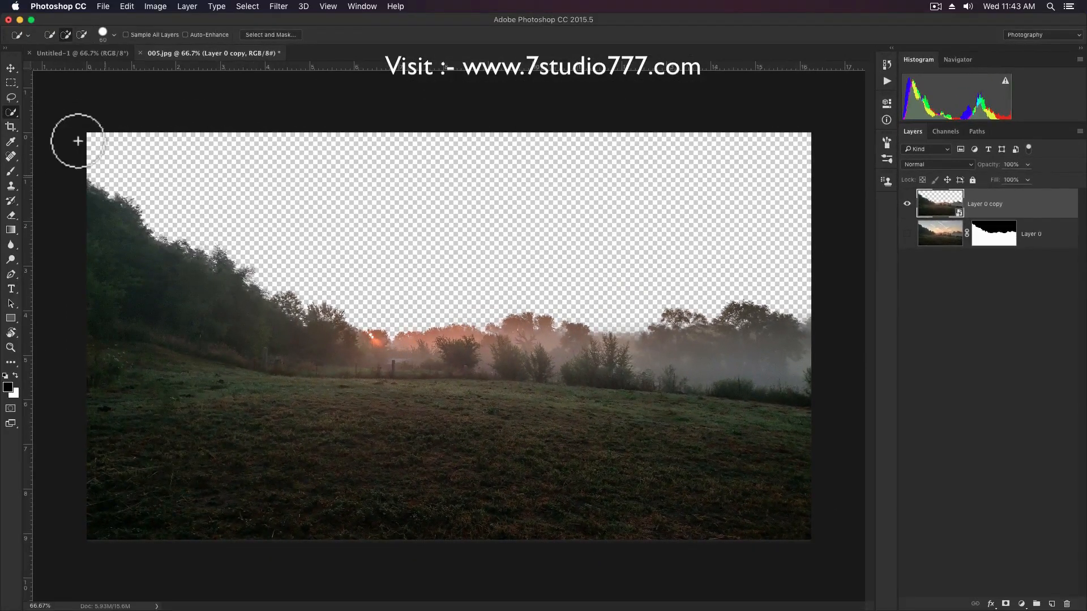
Move the landscape cutout from 005.jpg into the Untitled-1 document.
left_click(12, 68)
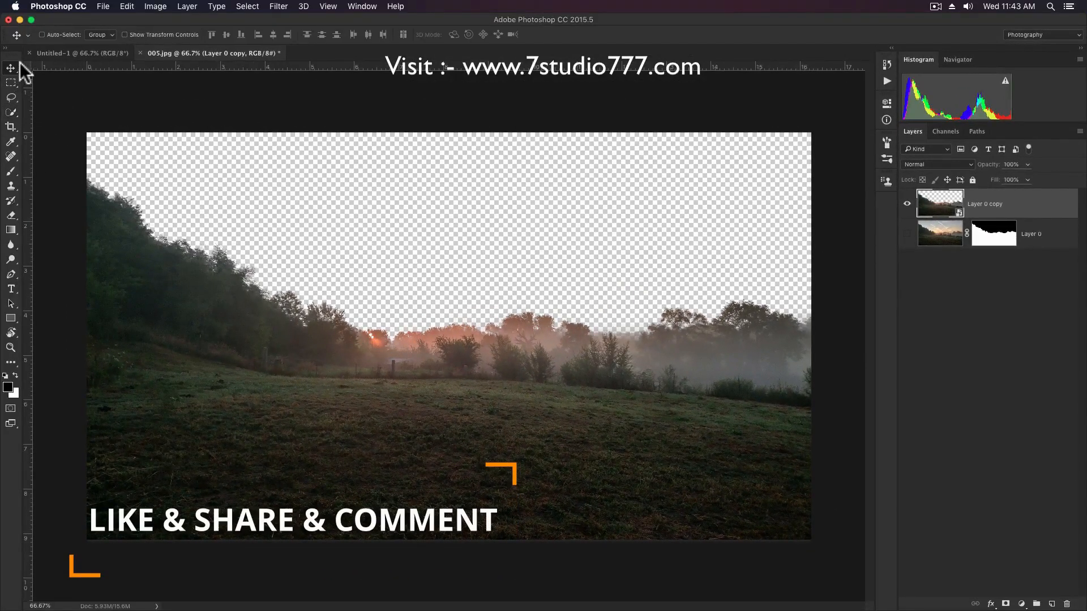
left_click_drag(192, 286, 94, 61)
left_click_drag(288, 316, 348, 346)
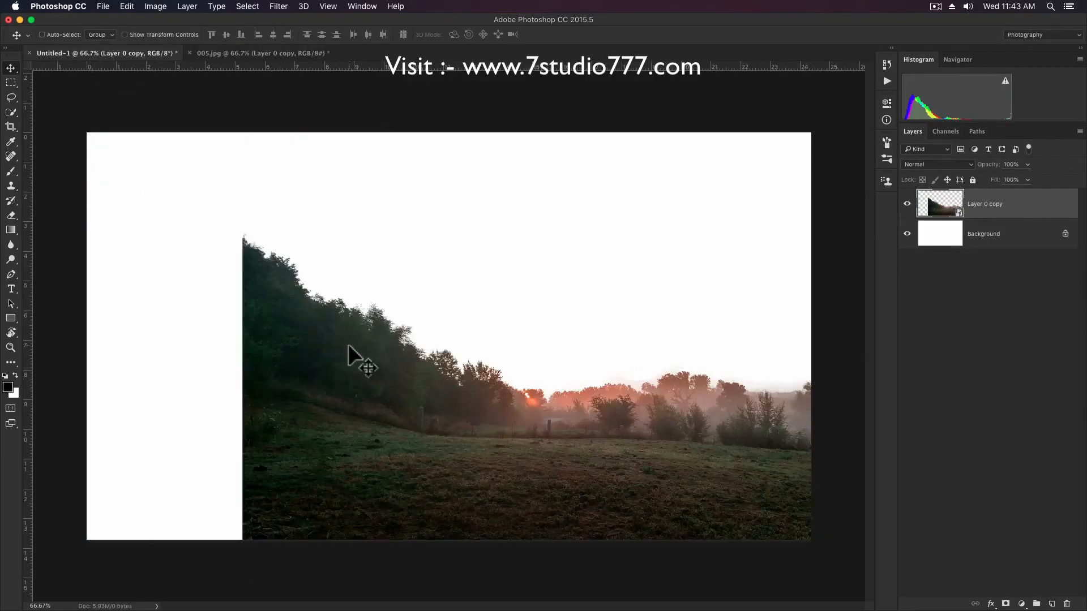
Close 005.jpg without saving and position the landscape so it spans the full width of the Untitled-1 canvas.
left_click(189, 53)
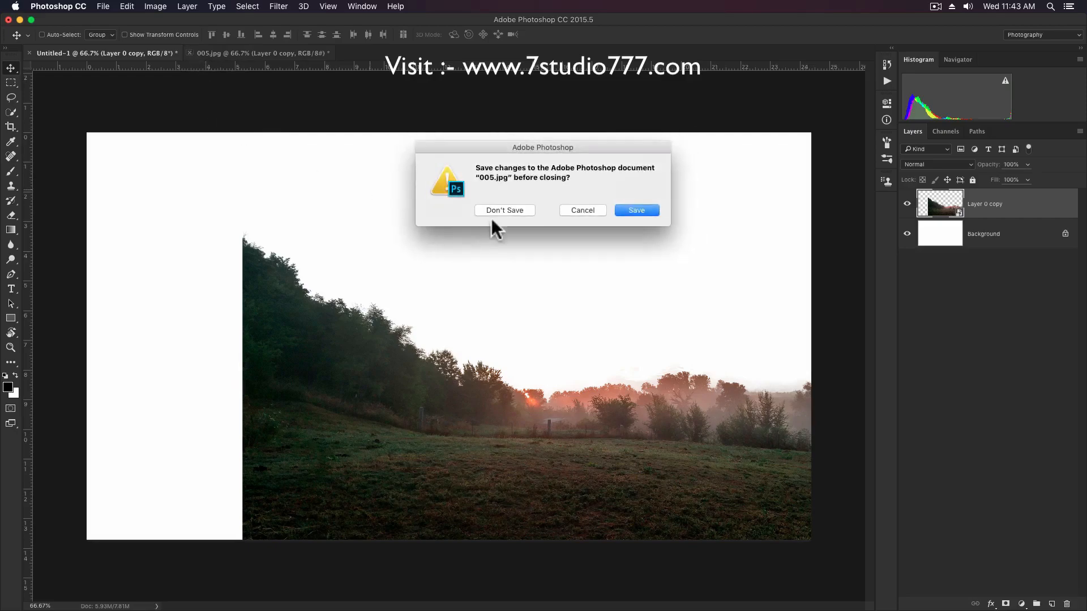
left_click(500, 209)
left_click_drag(645, 459, 485, 402)
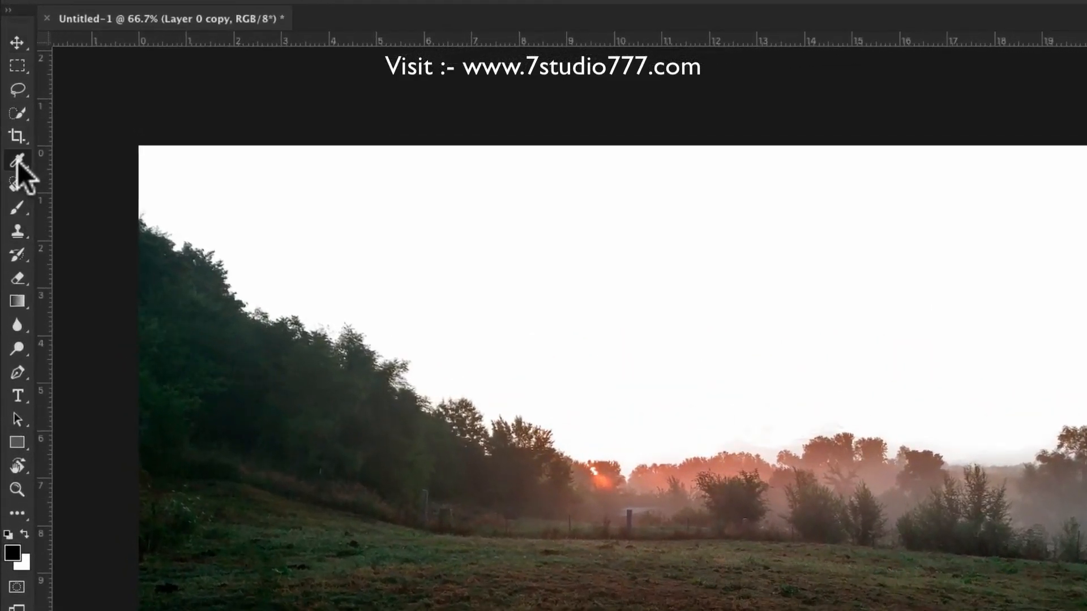
Sample the orange of the sun and fill the Background layer with this foreground color at 100% opacity.
left_click(607, 485)
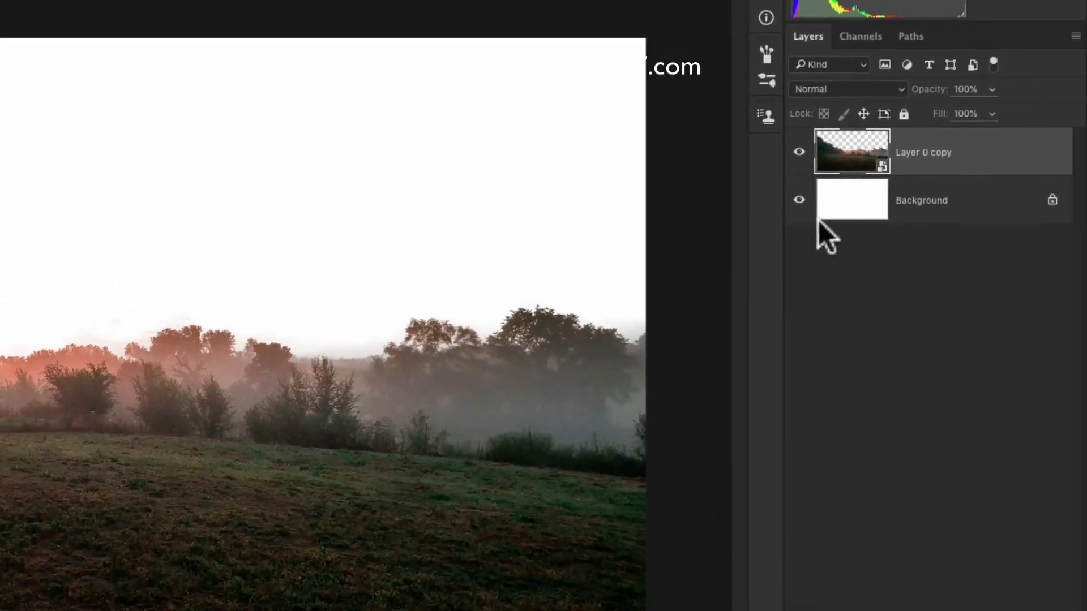
left_click(827, 214)
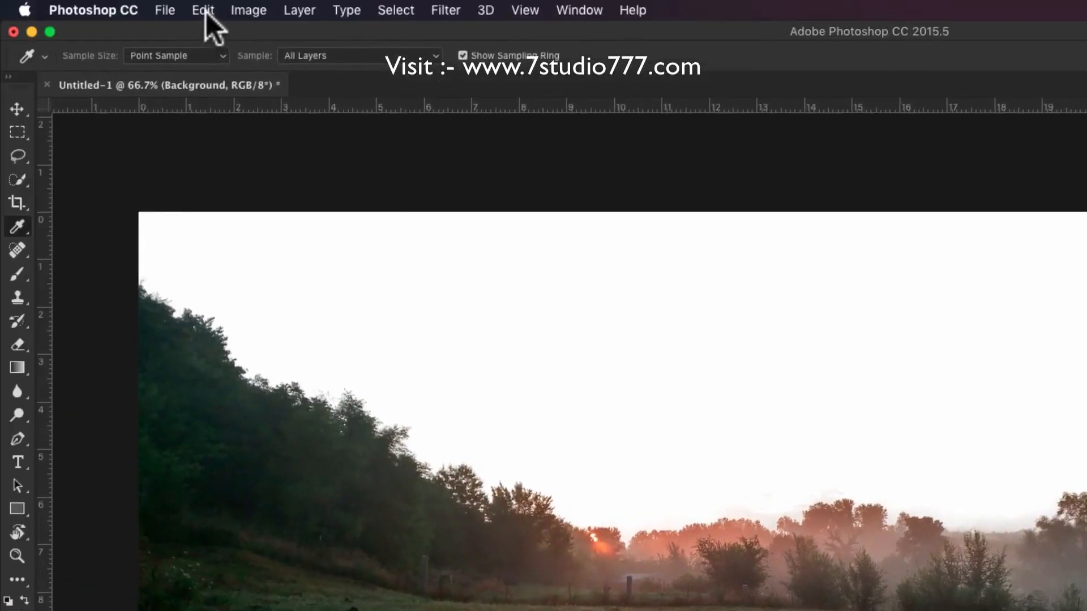
left_click(205, 12)
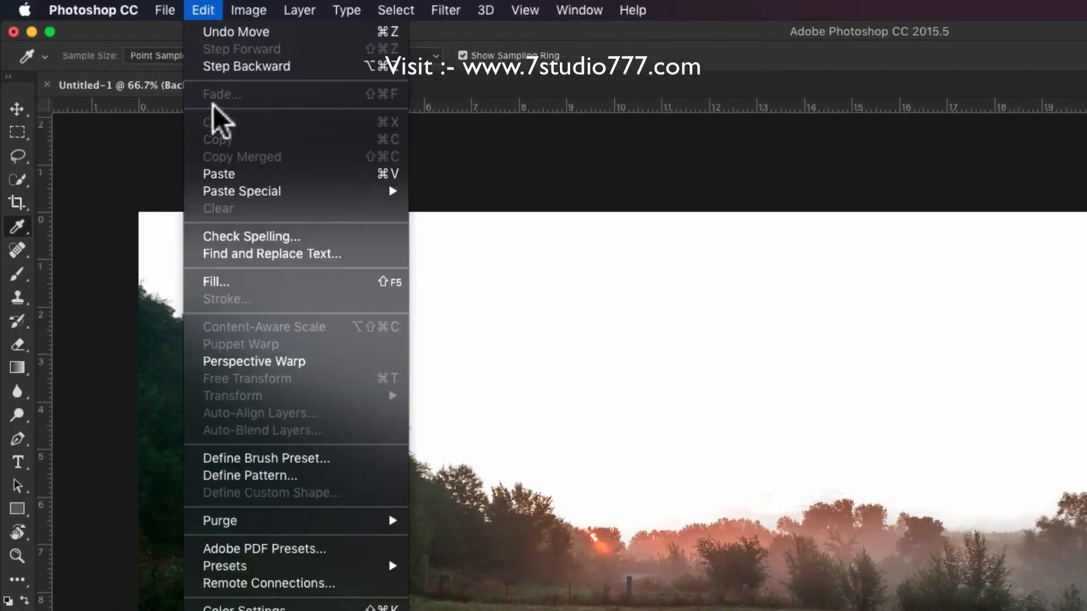
left_click(232, 285)
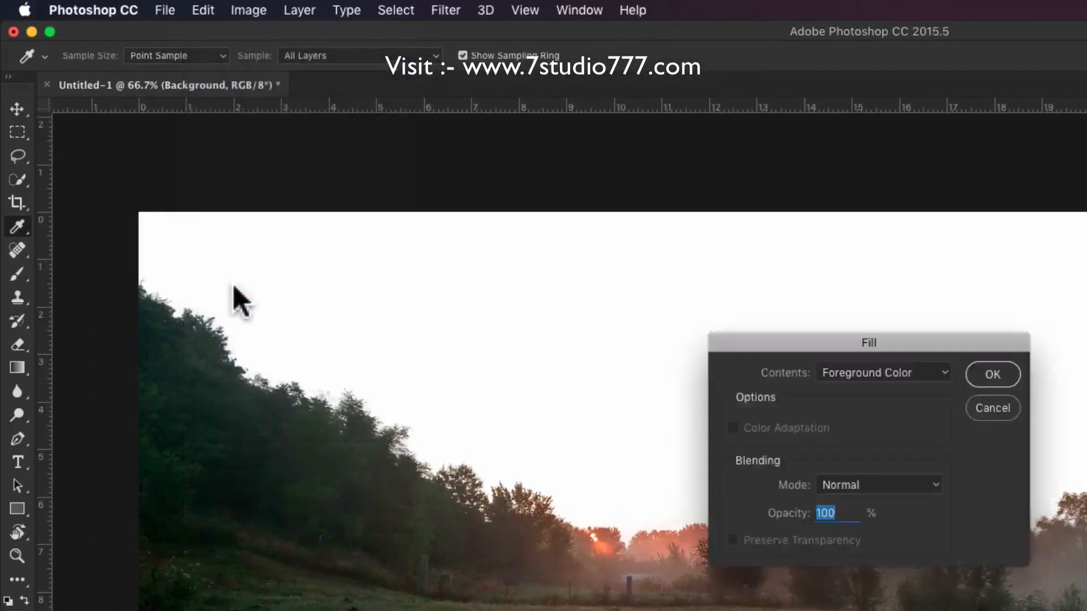
left_click(882, 373)
left_click(883, 371)
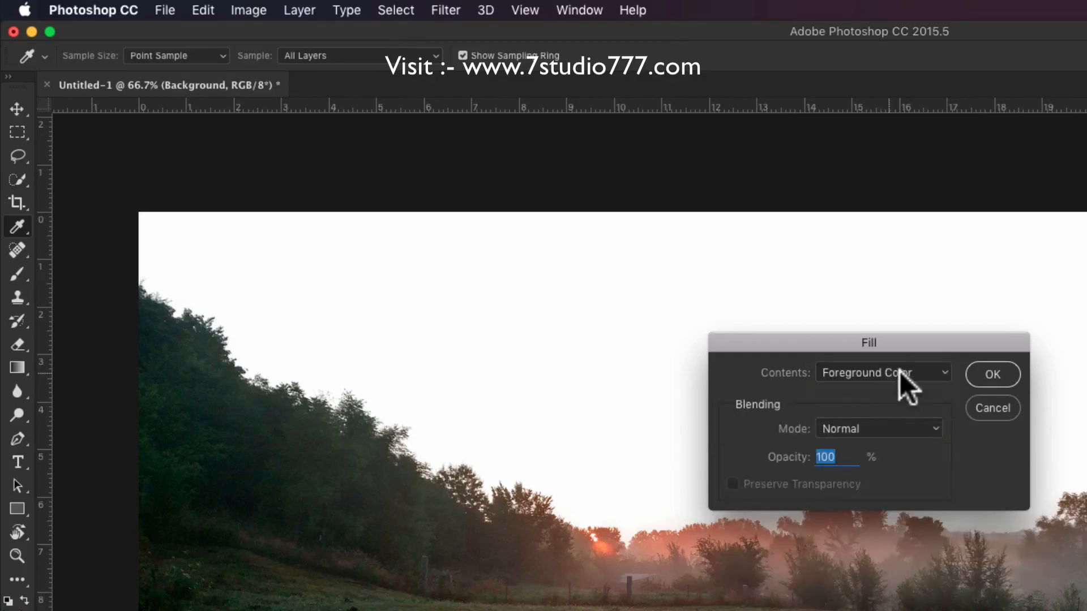
left_click(985, 378)
key("v")
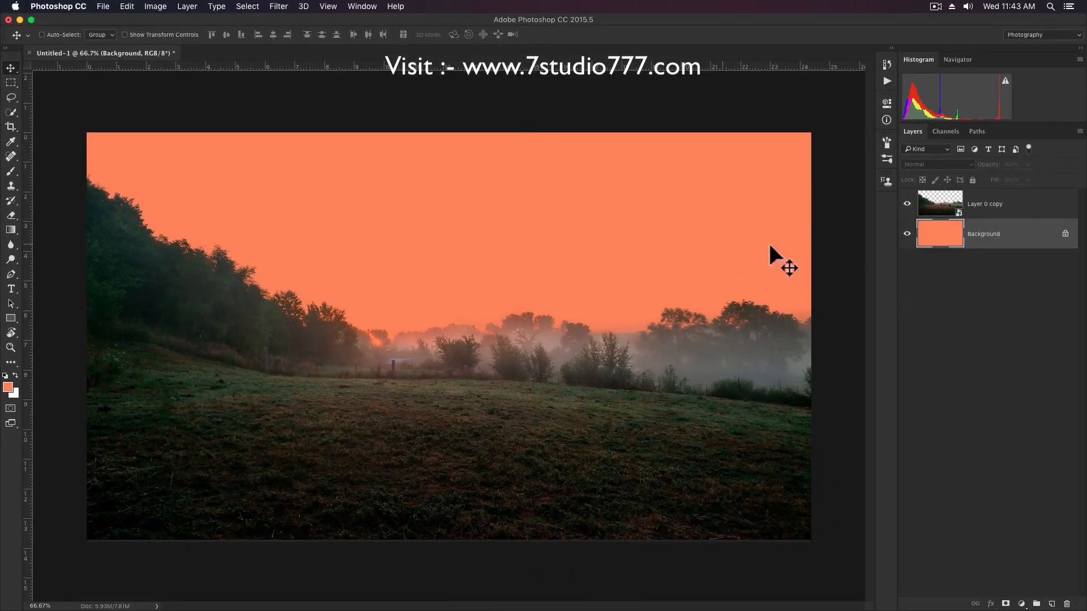
Add a new layer above Layer 0 copy and clip it to the landscape with a clipping mask.
left_click(1019, 216)
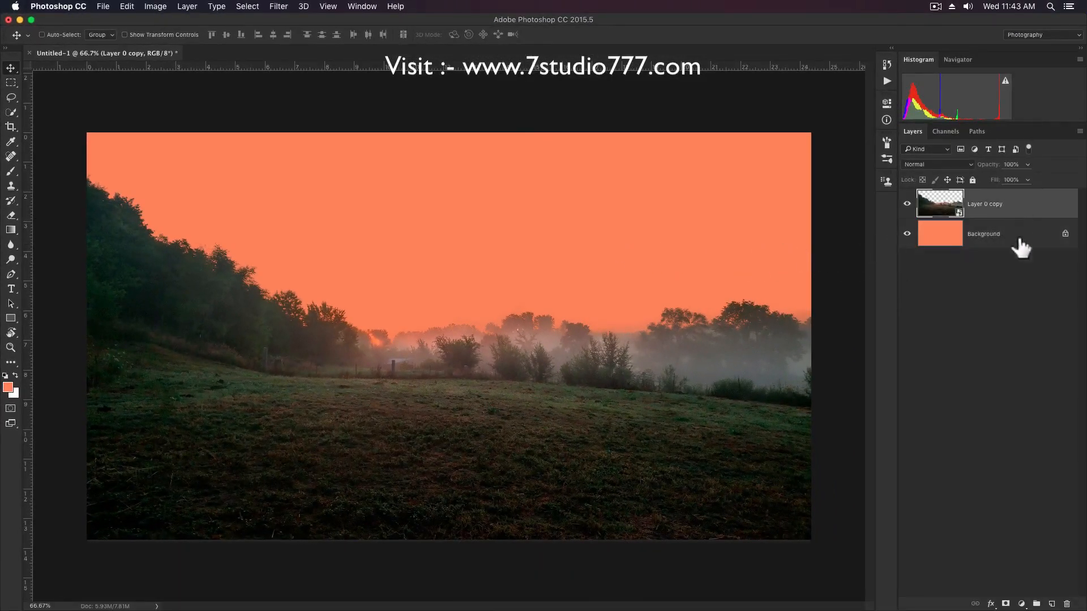
left_click(1052, 604)
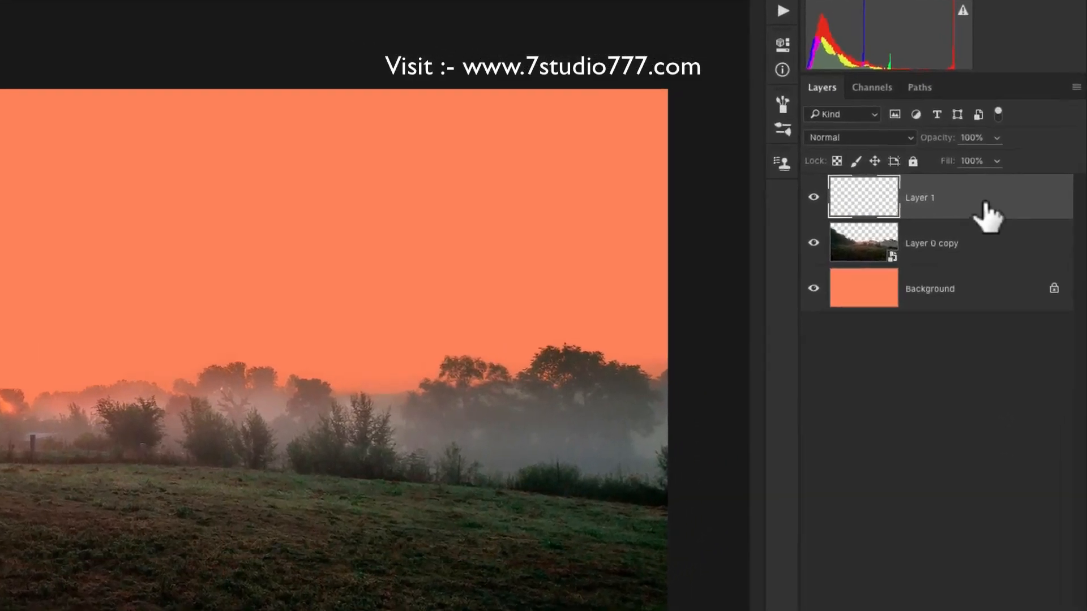
right_click(1019, 206)
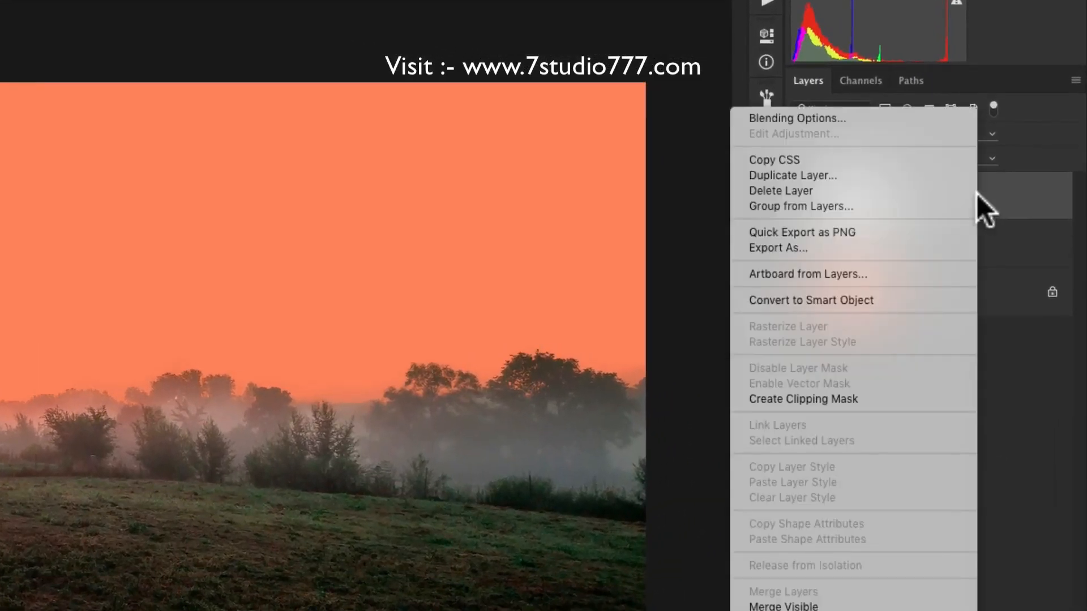
left_click(897, 398)
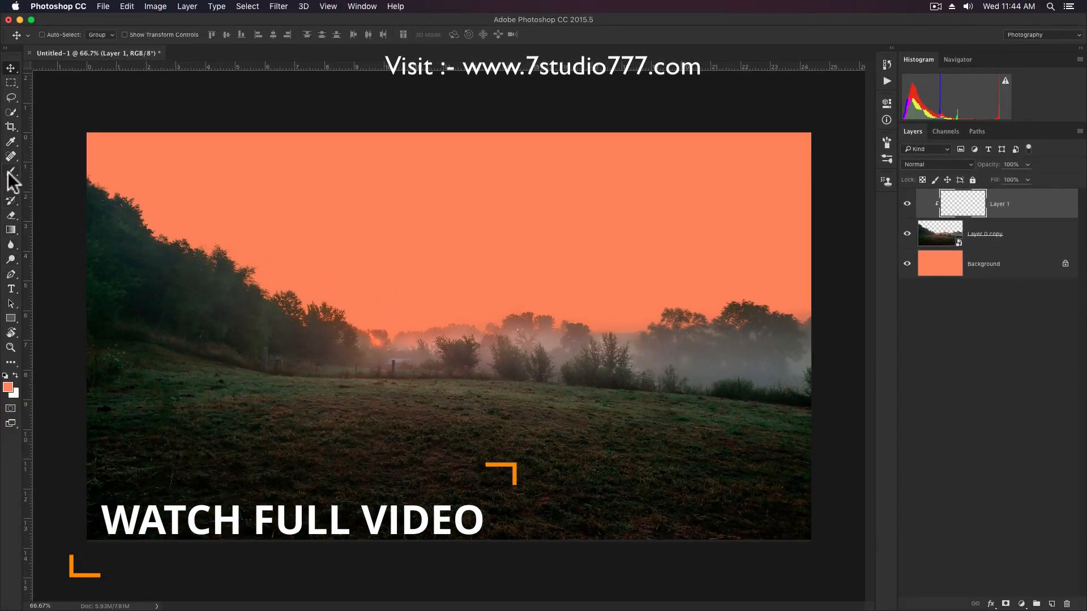
Paint orange haze over the distant treeline on Layer 1 with a soft brush at 20% opacity.
left_click(9, 174)
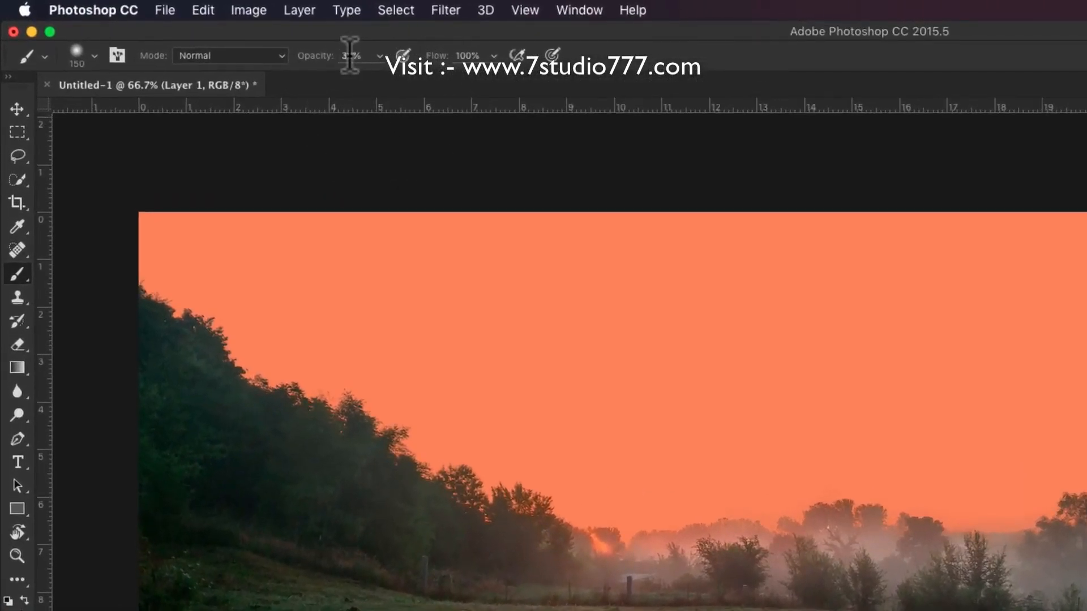
left_click(350, 55)
type("20")
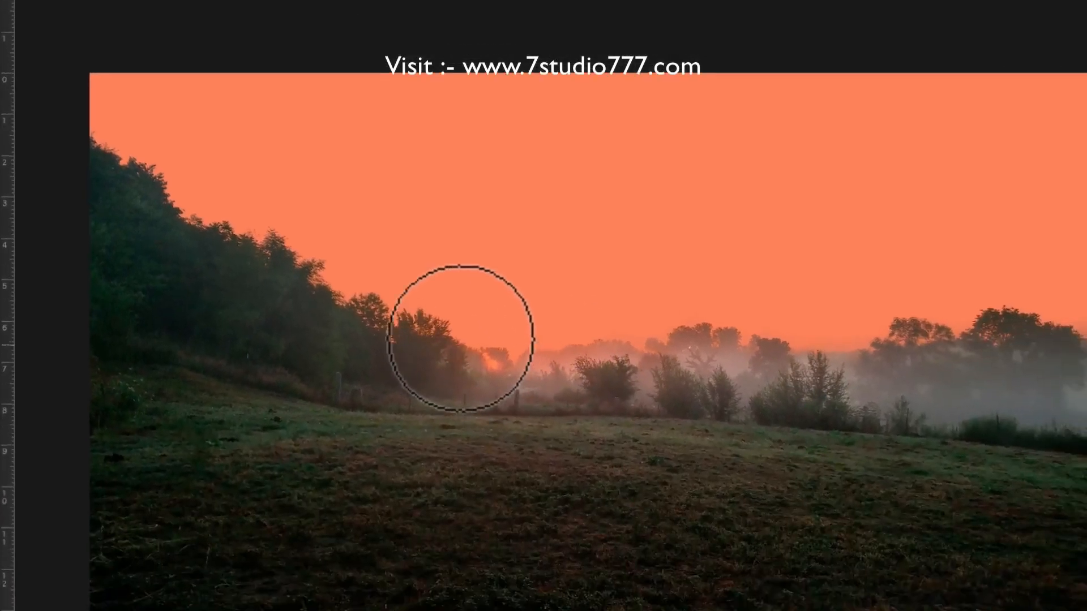
mouse_move(405, 315)
left_mouse_down()
mouse_move(354, 281)
mouse_move(553, 376)
mouse_move(641, 356)
left_mouse_up()
mouse_move(601, 301)
left_mouse_down()
mouse_move(526, 316)
mouse_move(608, 326)
mouse_move(707, 286)
mouse_move(607, 268)
mouse_move(731, 270)
mouse_move(731, 260)
mouse_move(739, 272)
mouse_move(529, 260)
mouse_move(799, 288)
mouse_move(1067, 263)
mouse_move(942, 247)
mouse_move(812, 250)
mouse_move(1083, 254)
mouse_move(1039, 319)
mouse_move(674, 267)
mouse_move(813, 270)
mouse_move(591, 248)
left_mouse_up()
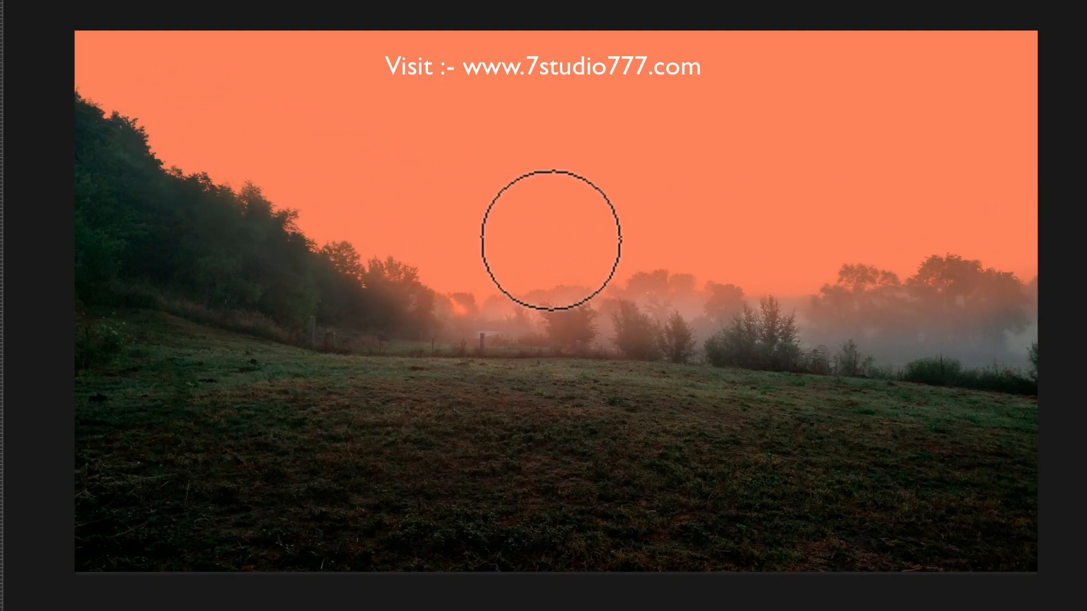
key("v")
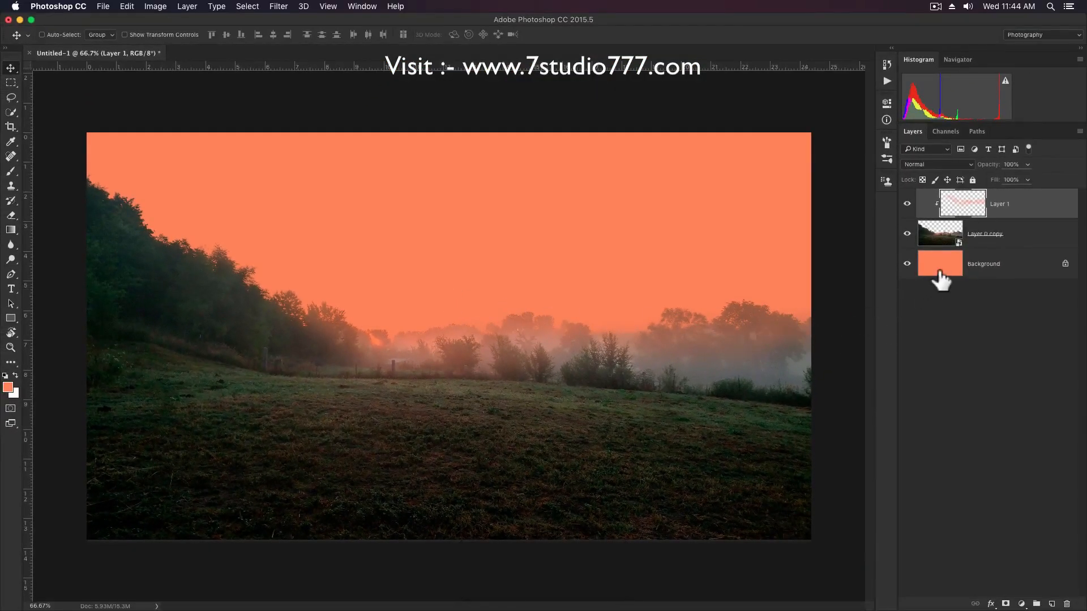
Place the 004 sky image directly above the Background layer, then enlarge and position it behind the landscape to cover the sky.
left_click(940, 272)
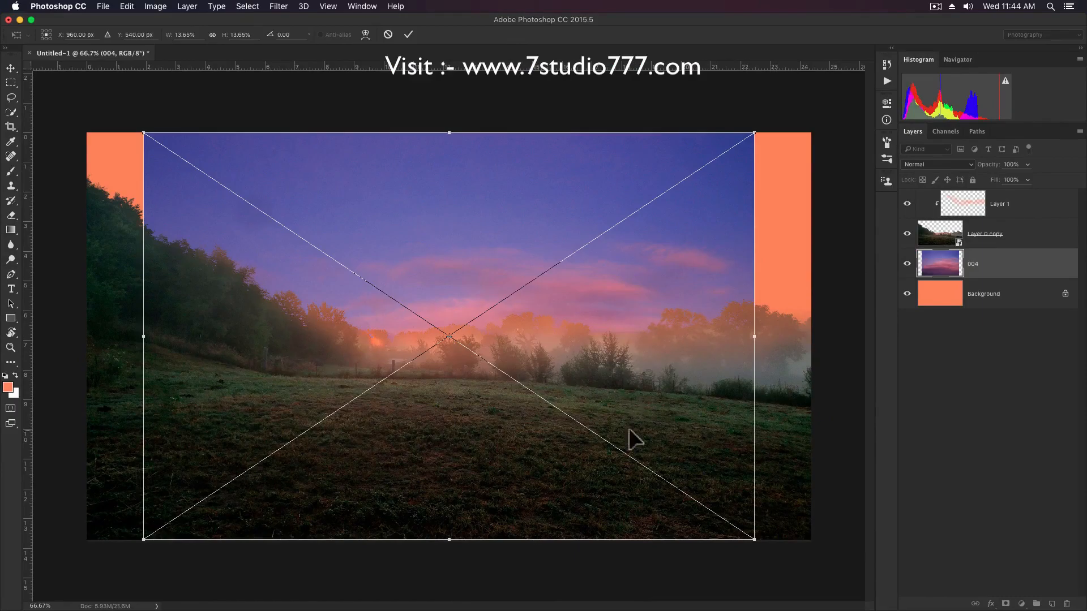
left_click_drag(629, 429, 641, 290)
key("super+minus")
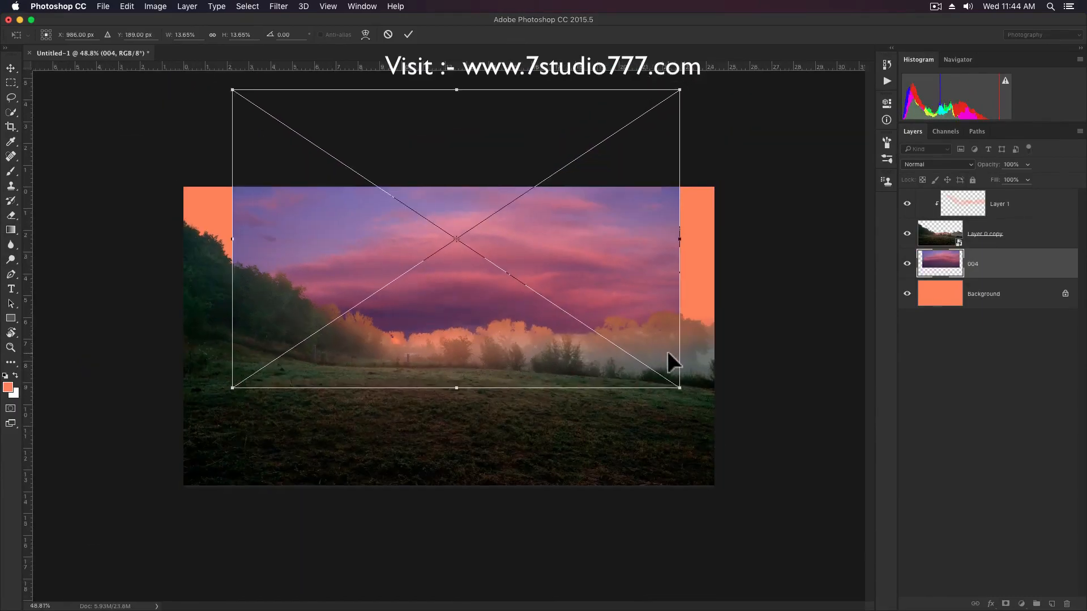
left_click_drag(682, 88, 864, 165)
key("super+minus")
left_click_drag(719, 177, 784, 176)
left_click_drag(580, 318, 592, 267)
key("Return")
scroll(532, 293, "up", 3)
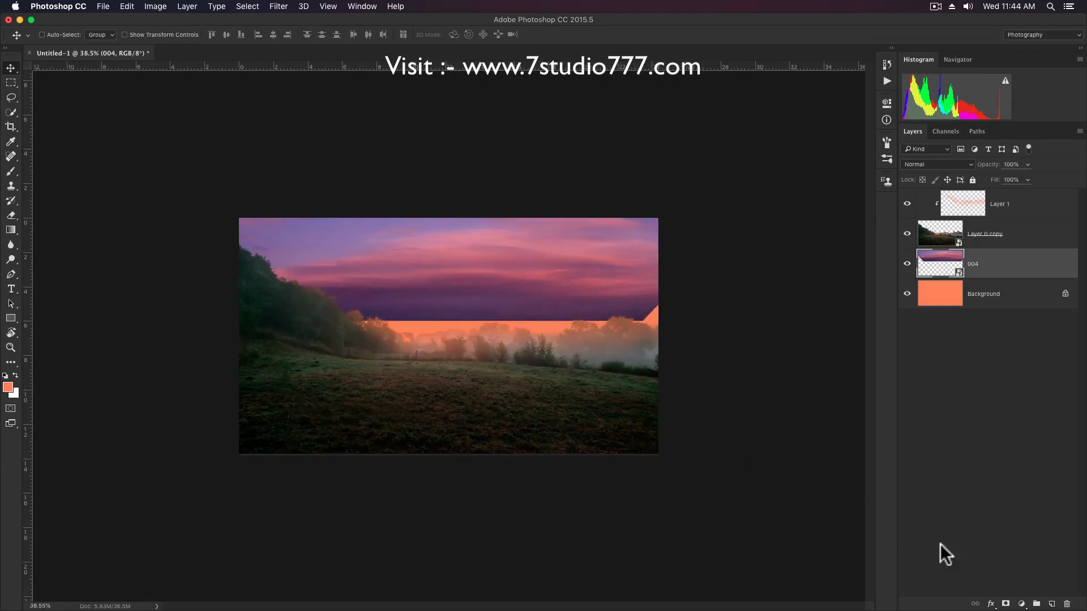
Add a layer mask to the 004 sky and fade its lower part with a black Foreground to Transparent linear gradient.
left_click(1007, 604)
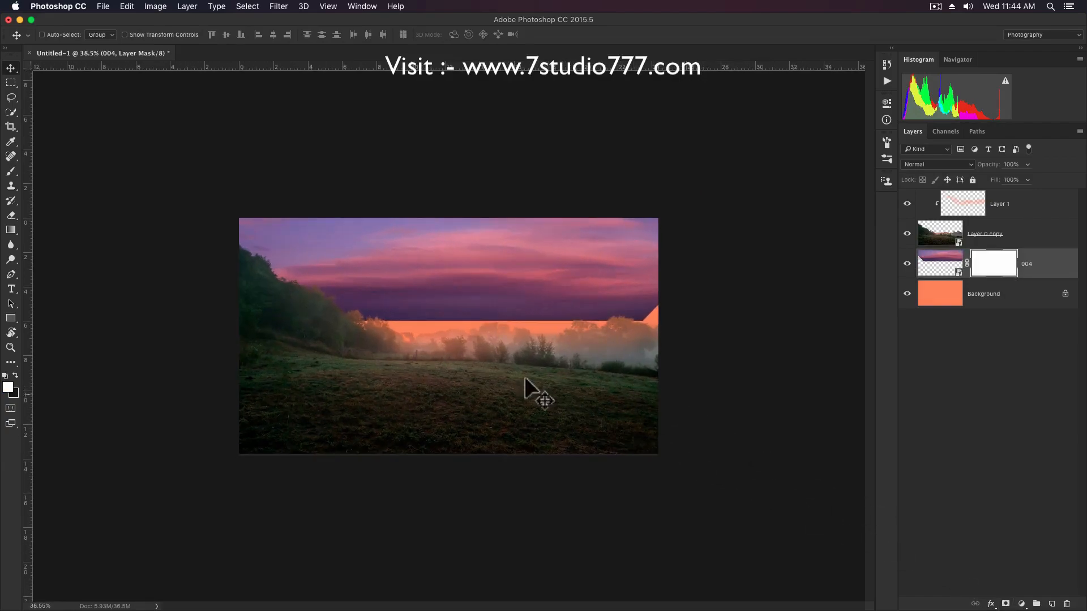
left_click(11, 230)
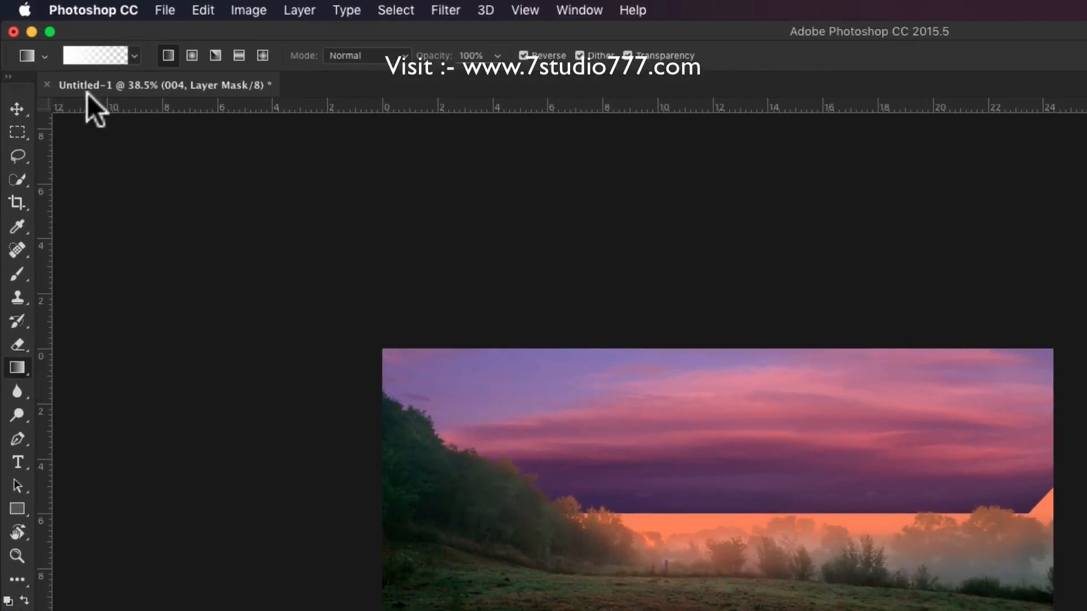
left_click(97, 56)
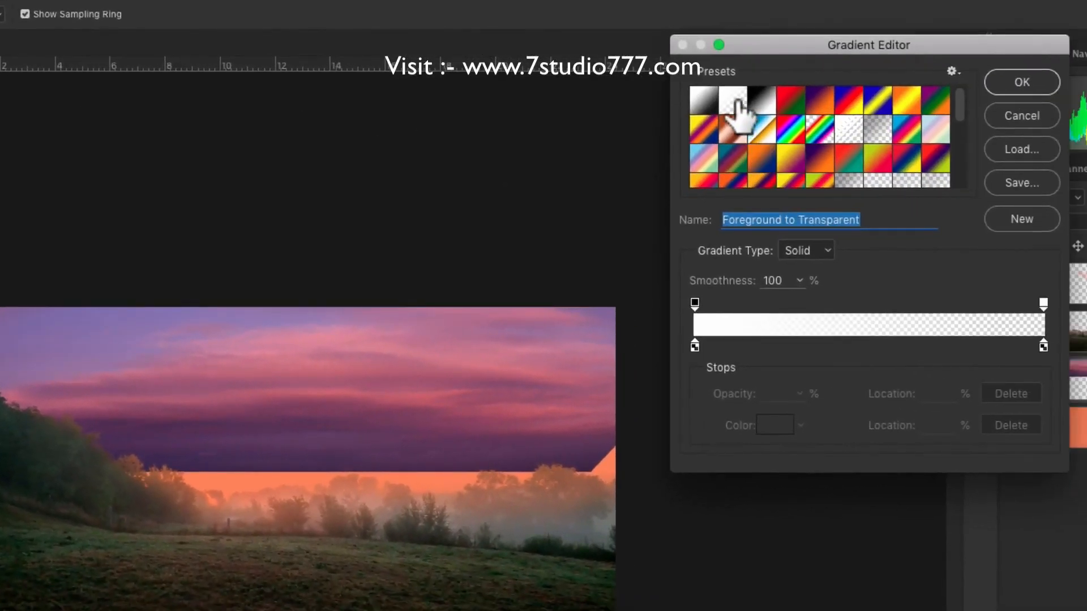
left_click(1011, 83)
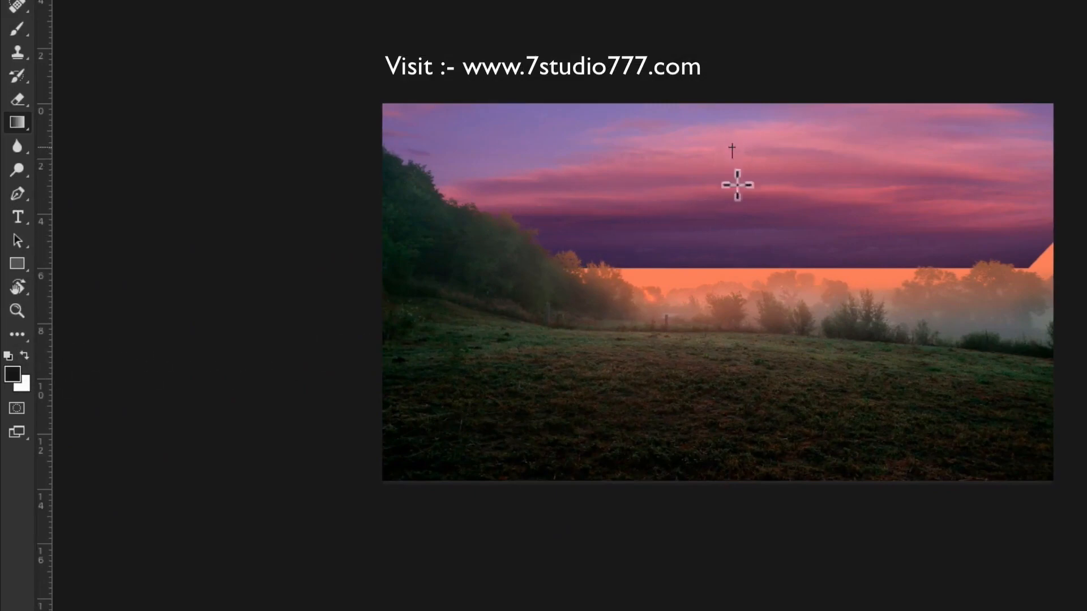
left_click_drag(735, 176, 740, 377)
left_click_drag(755, 142, 762, 401)
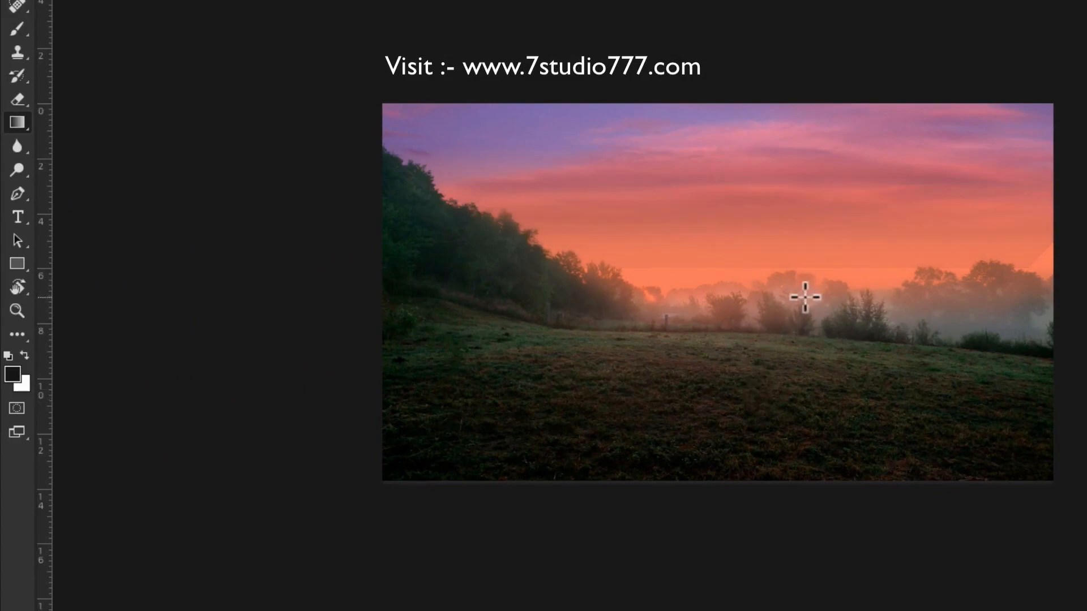
Set the foreground color to pure black and draw another gradient on the 004 mask to hide the sky edge near the horizon.
scroll(806, 297, "up", 3)
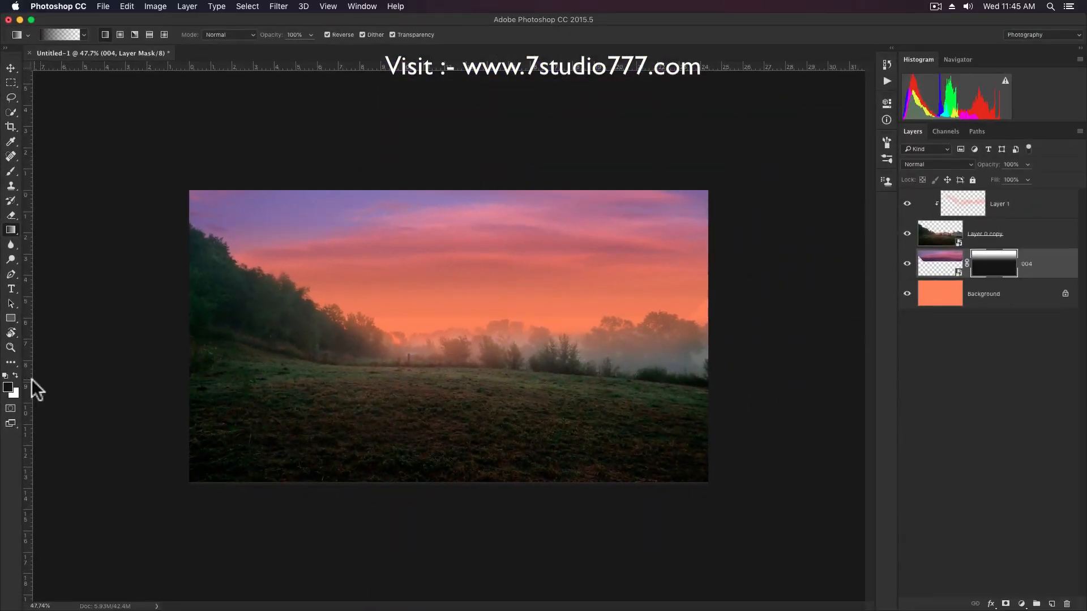
left_click(8, 387)
left_click(688, 419)
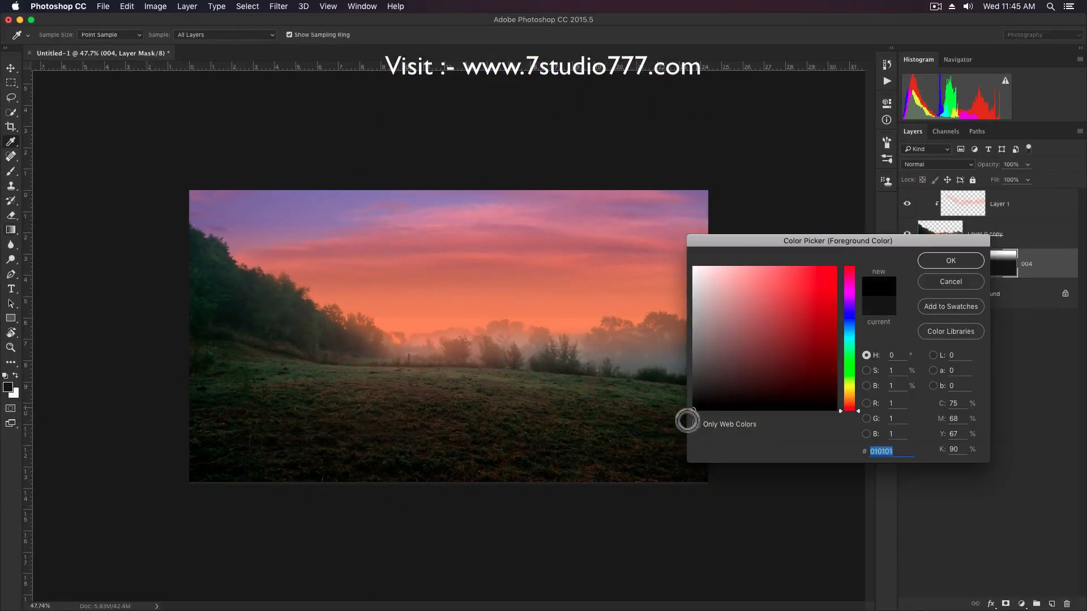
left_click(957, 259)
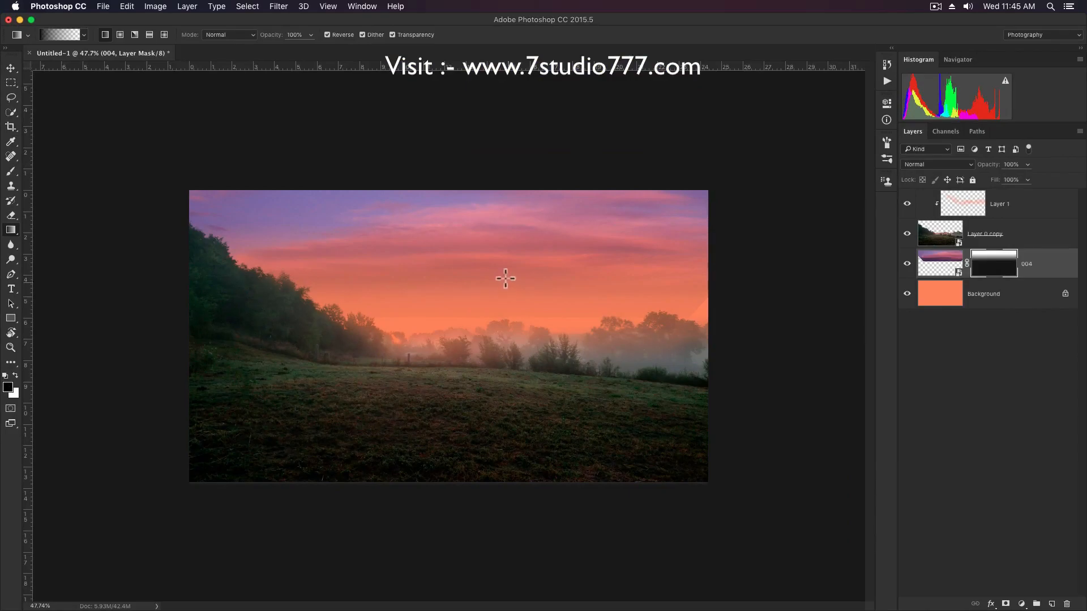
left_click_drag(506, 279, 500, 355)
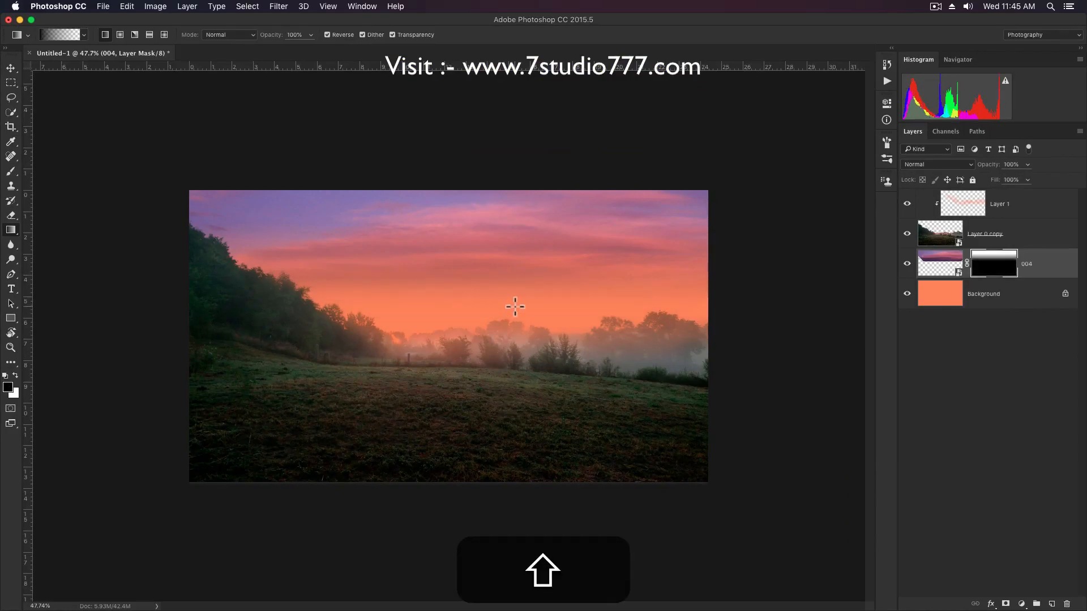
key("v")
key("super+plus")
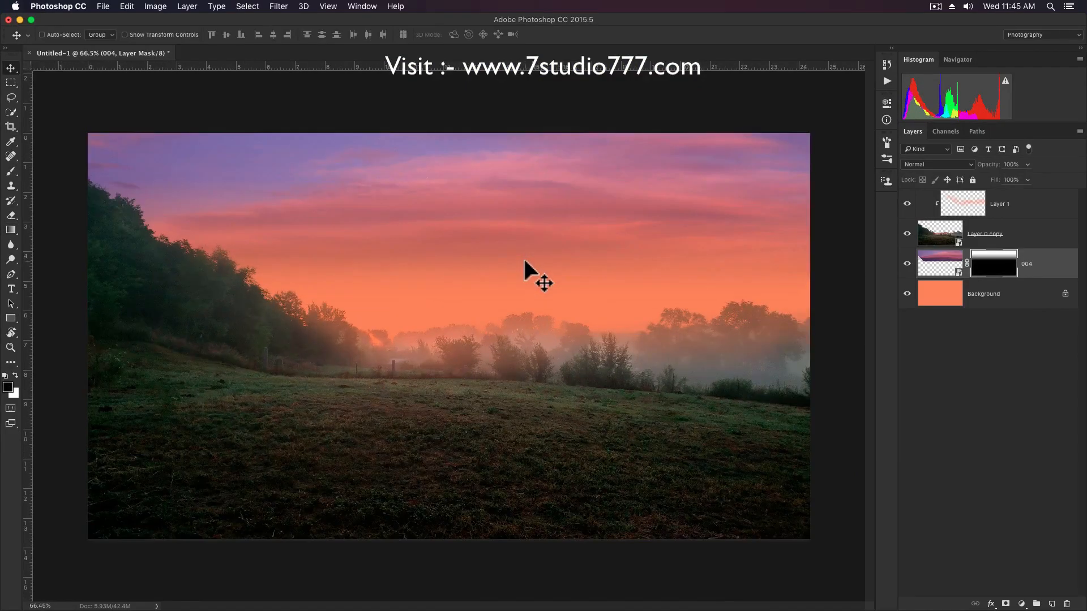
Group Layer 1 and Layer 0 copy into one layer group.
left_click(1057, 216)
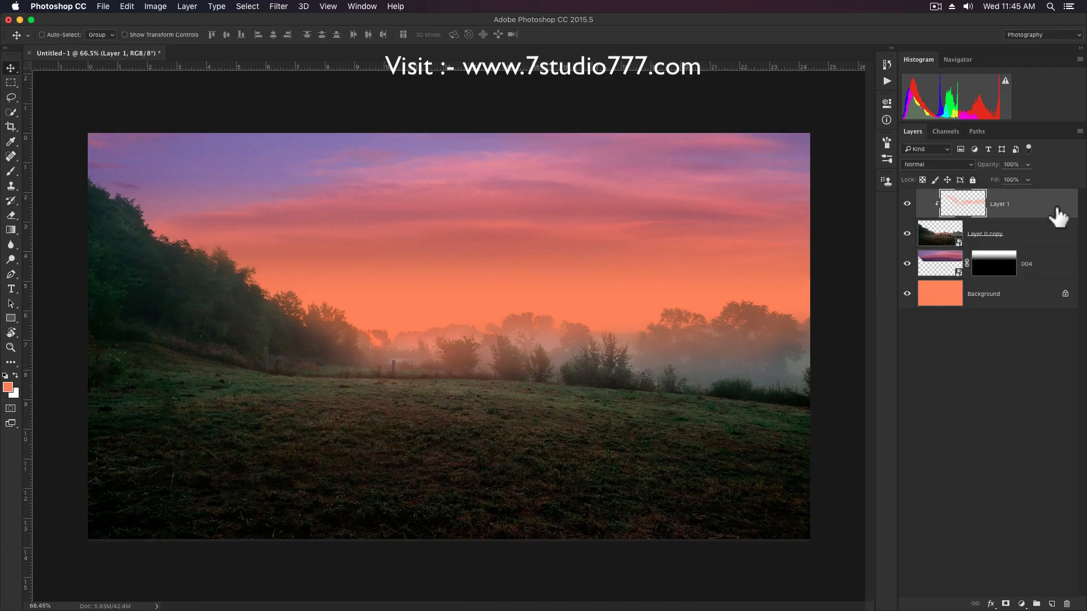
left_click(1030, 244, "shift")
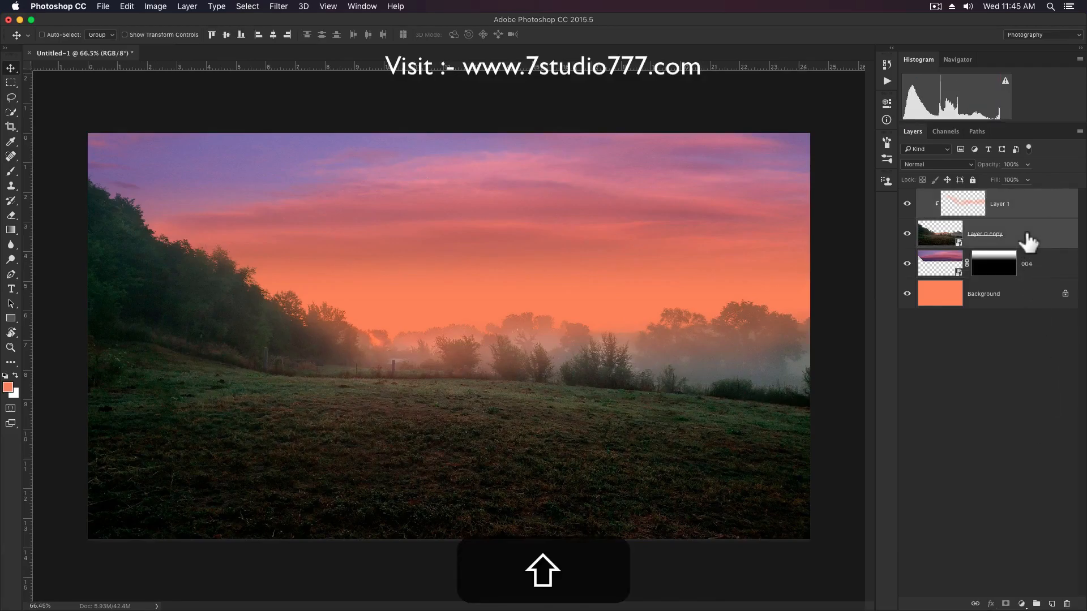
left_click(1037, 604)
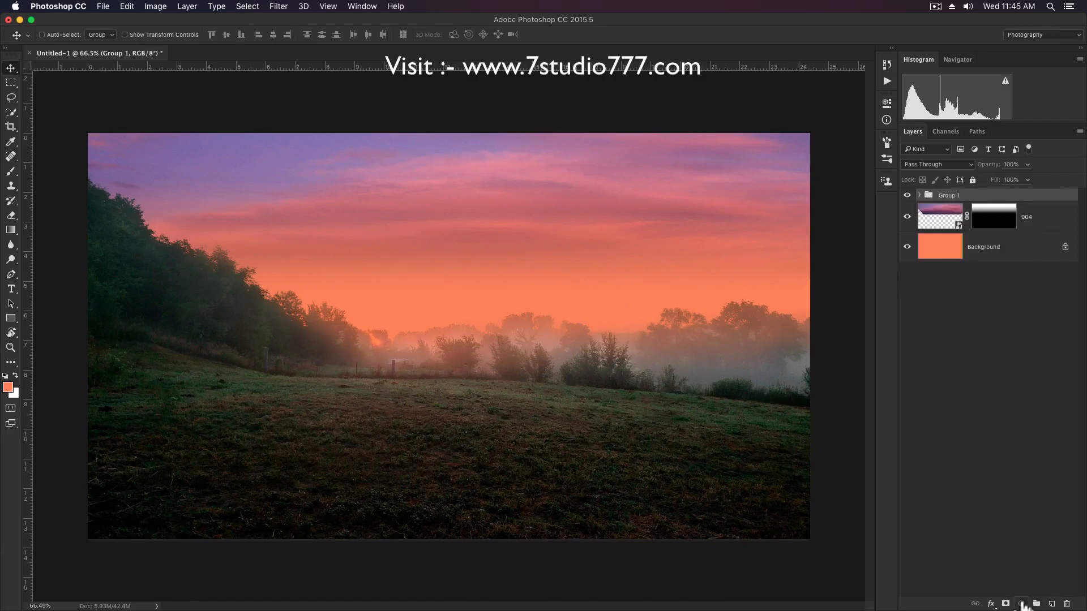
Change the foreground color to a bright, saturated yellow-orange.
left_click(8, 387)
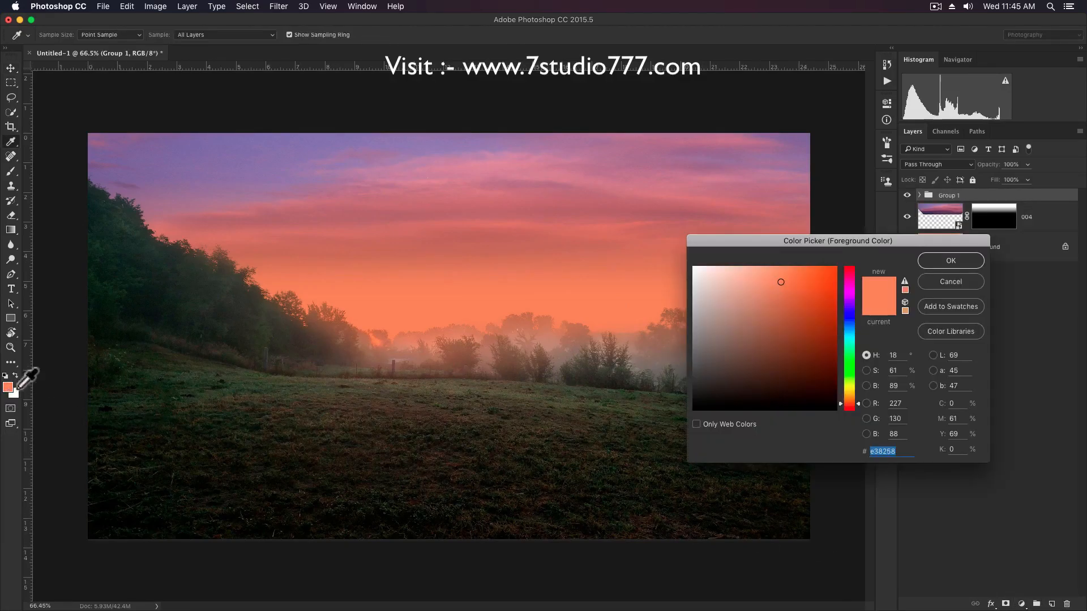
left_click_drag(848, 403, 850, 395)
left_click_drag(821, 272, 840, 267)
left_click(928, 261)
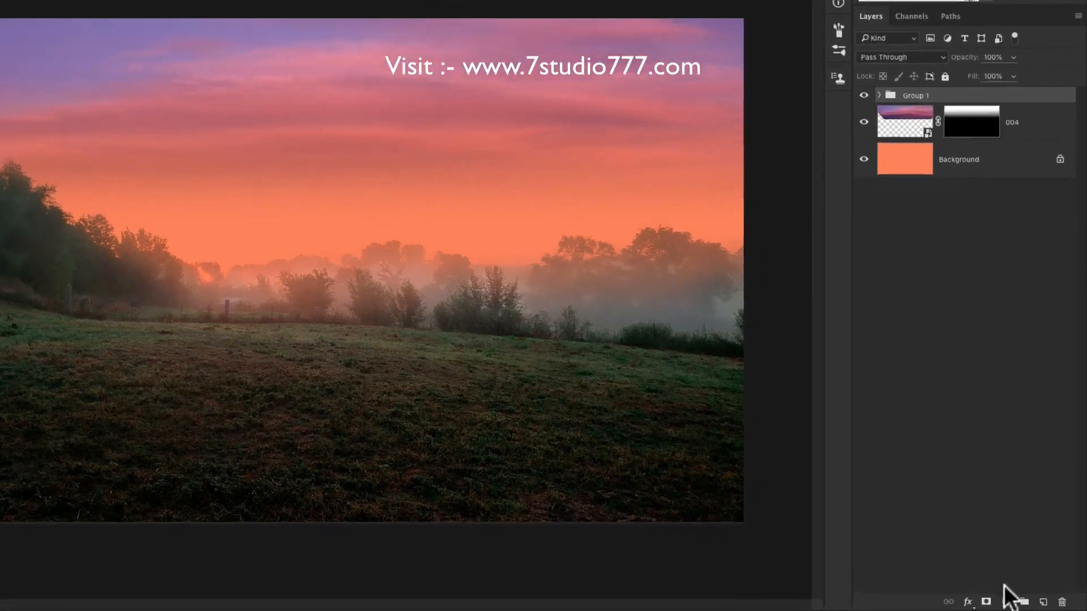
Add a Gradient Fill layer above Group 1 with Radial style and set its blend mode to Color Dodge.
left_click(1022, 604)
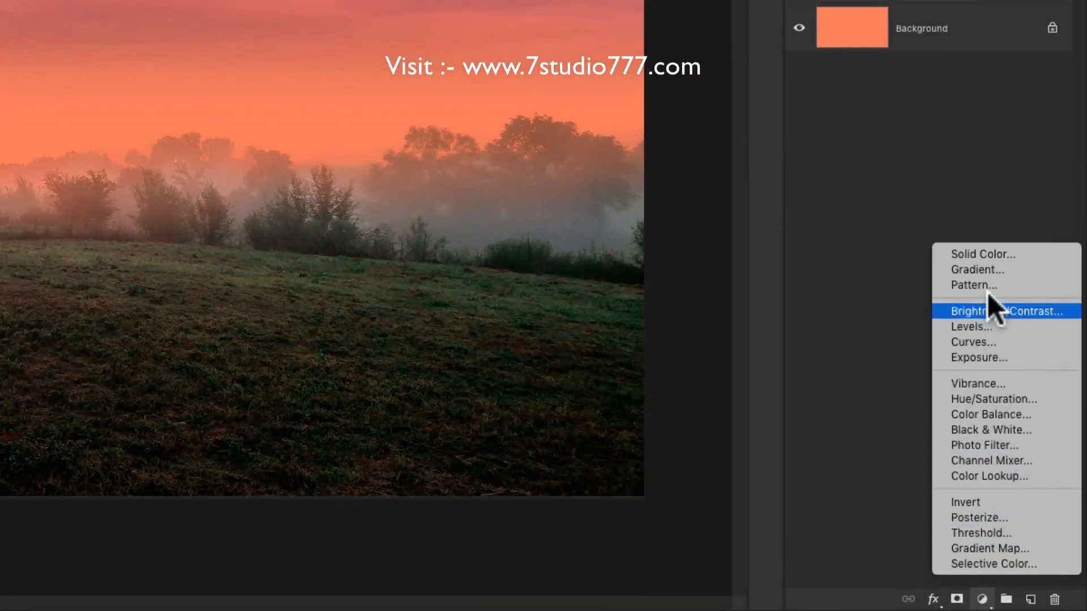
left_click(988, 269)
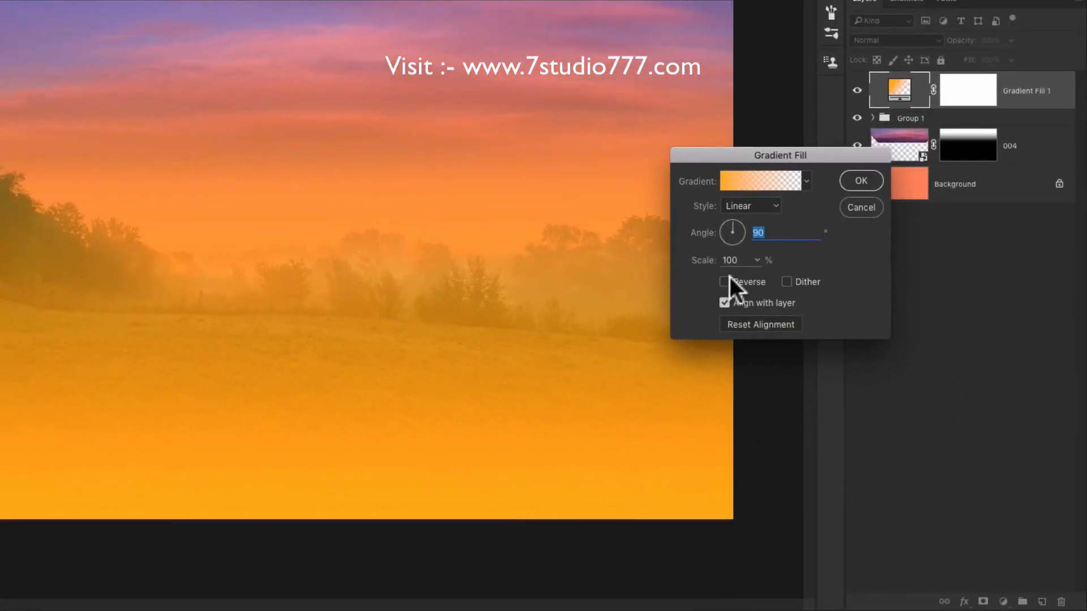
left_click(738, 204)
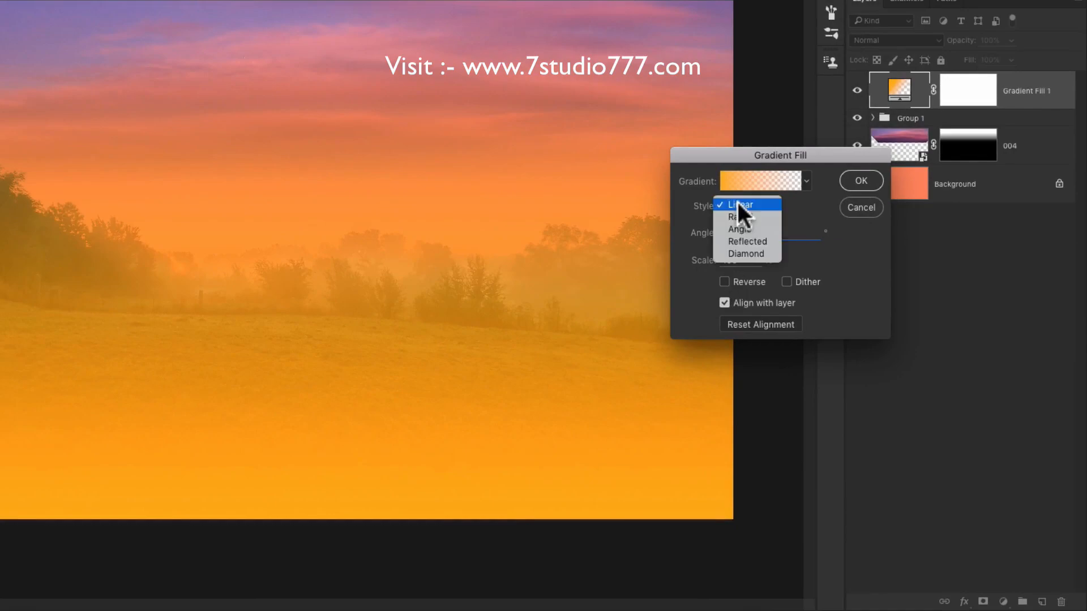
left_click(739, 218)
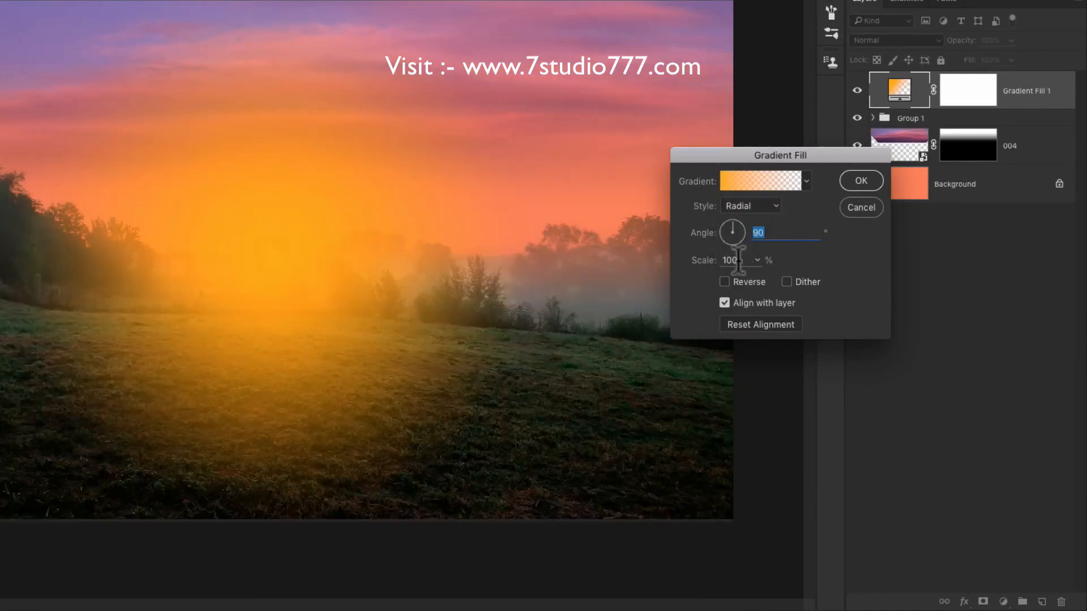
left_click(859, 183)
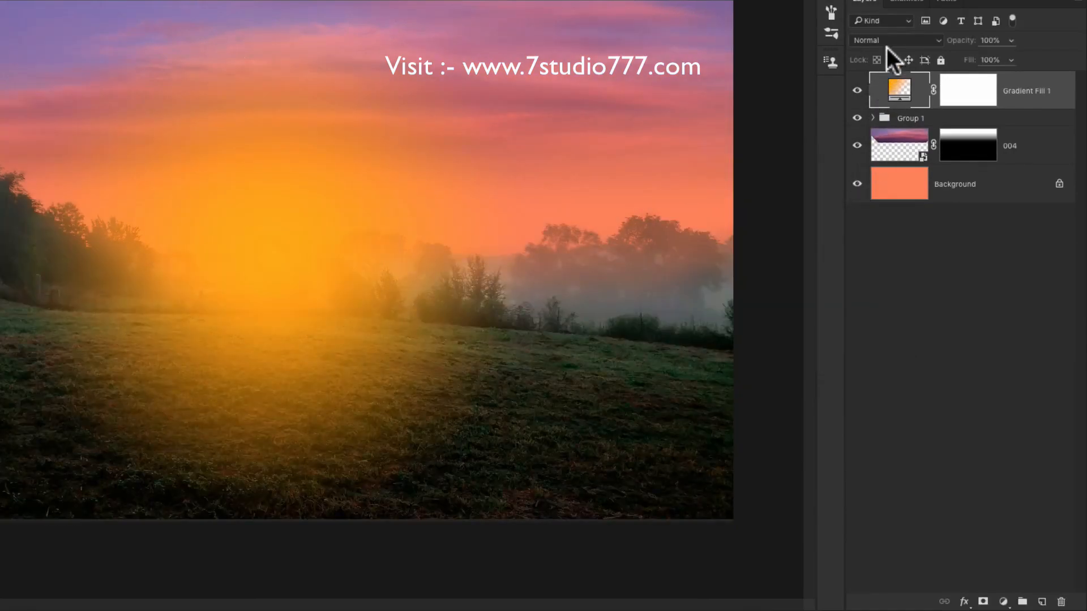
left_click(889, 40)
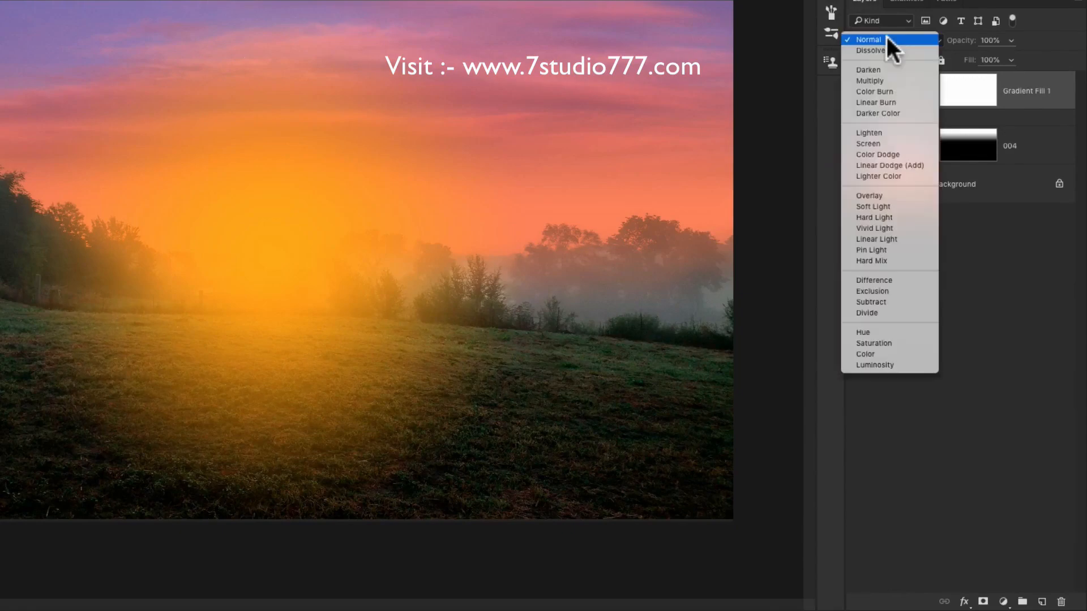
left_click(880, 154)
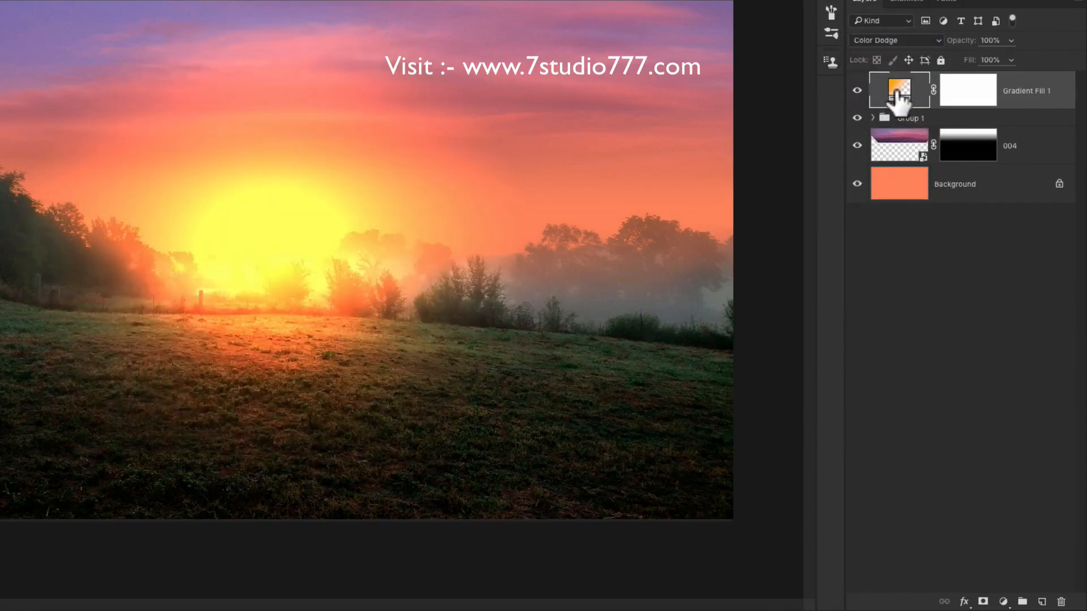
Reduce the radial gradient's scale to 12% and position the sun just above the misty trees beside the wooded hill.
double_click(898, 96)
left_click_drag(701, 263, 651, 264)
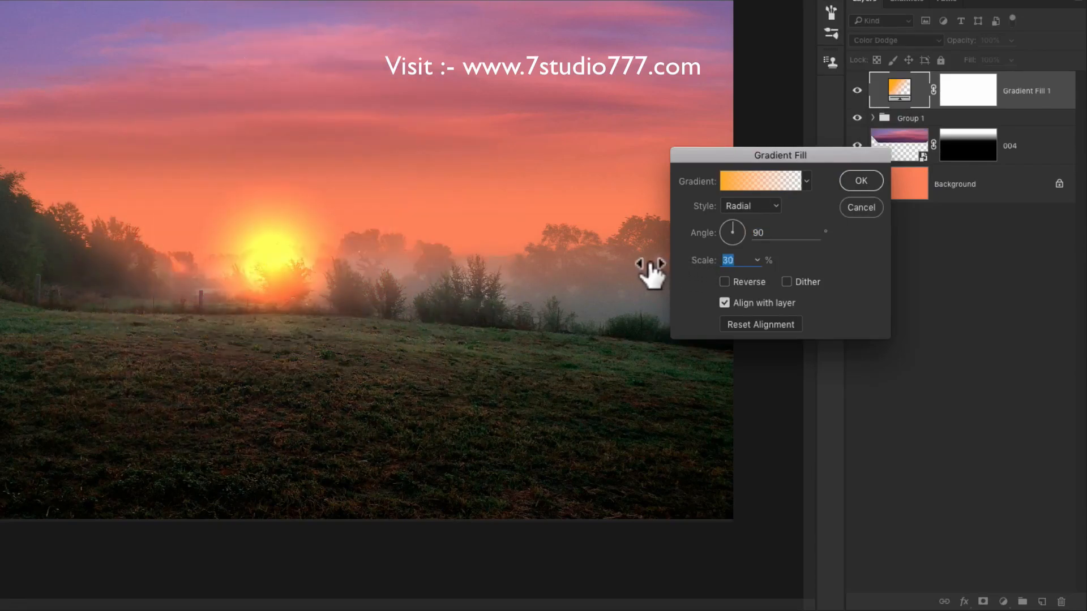
left_click_drag(289, 270, 206, 254)
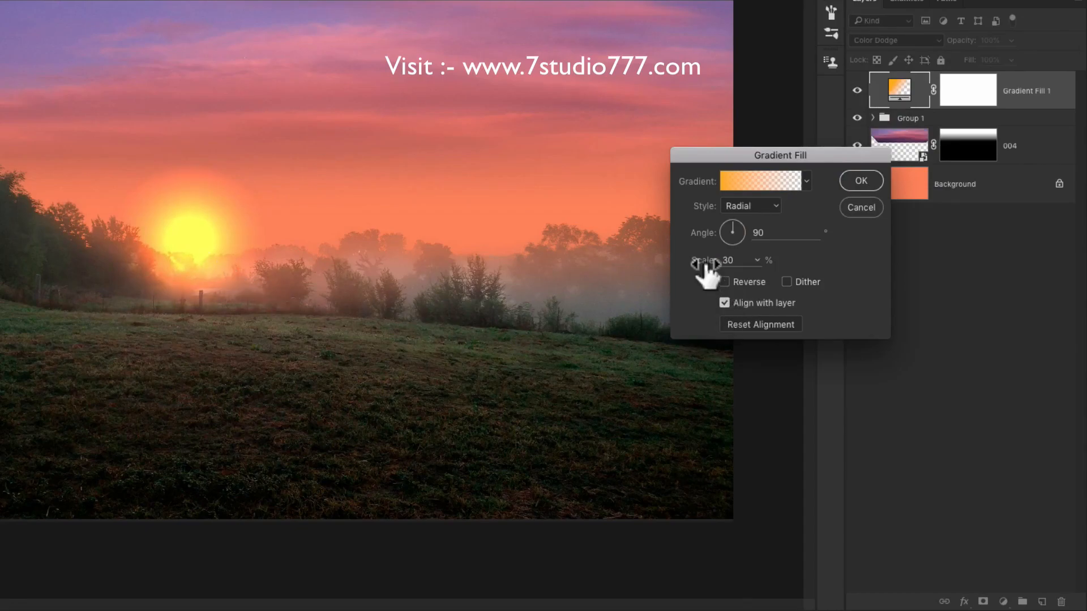
left_click_drag(702, 264, 690, 267)
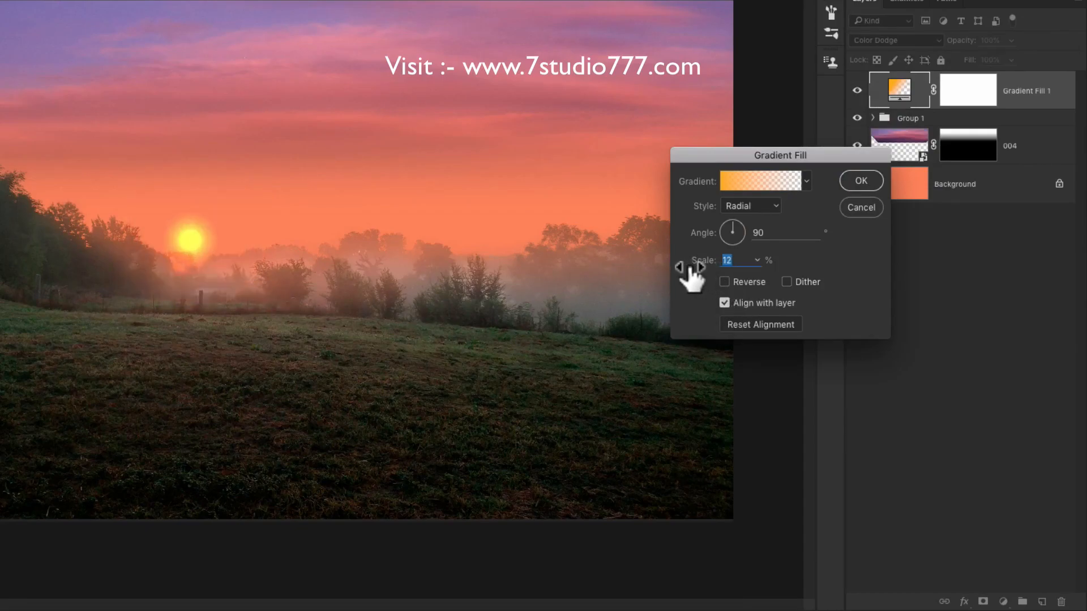
Change the color stop at the gradient's transparent end to dark brown #765c29.
left_click(765, 185)
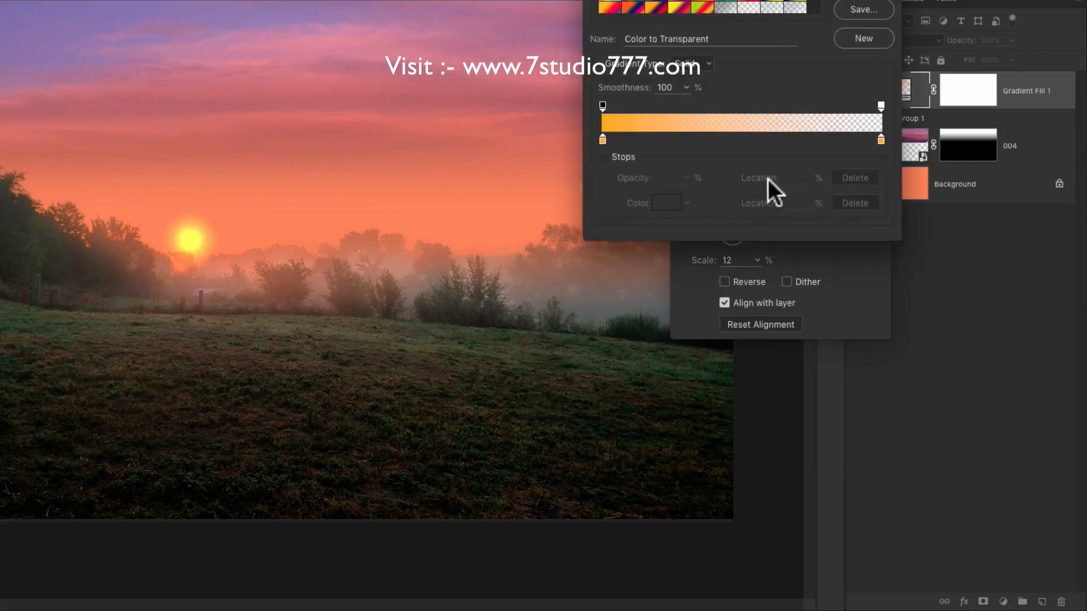
left_click(881, 139)
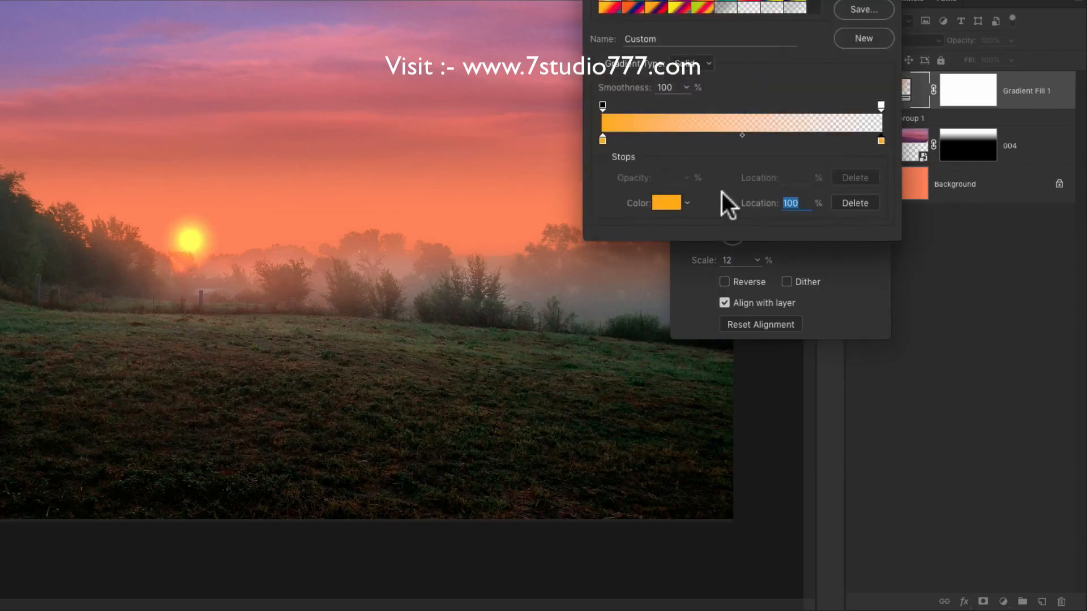
left_click(666, 203)
left_click(736, 275)
mouse_move(736, 276)
left_mouse_down()
mouse_move(723, 291)
mouse_move(730, 281)
mouse_move(705, 270)
left_mouse_up()
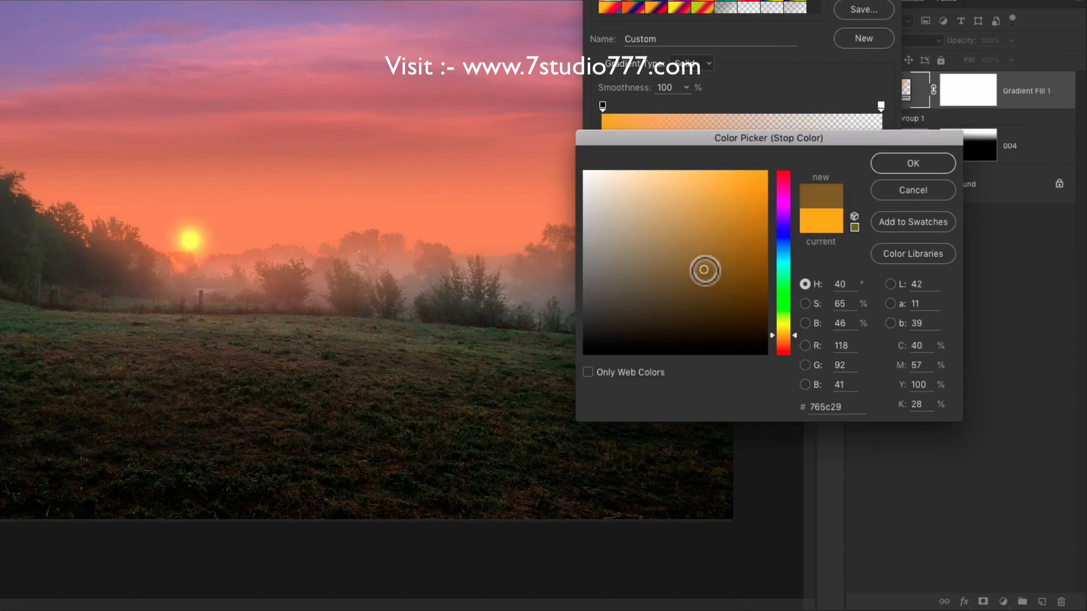
left_click(899, 162)
left_click(863, 0)
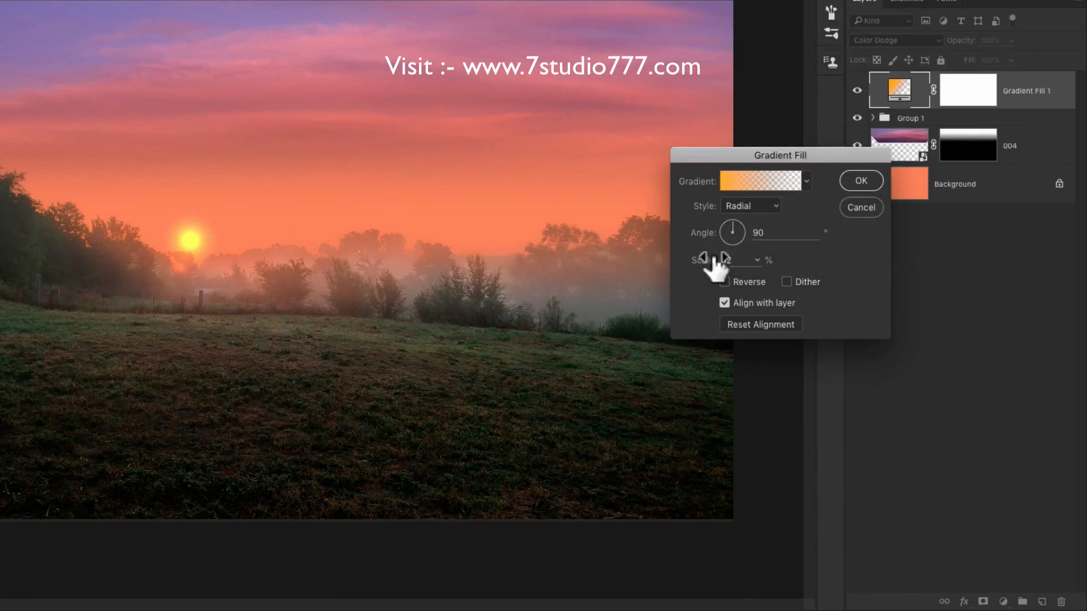
Set the sun gradient's scale to 23%, nudge it slightly into place and apply the fill.
left_click_drag(703, 262, 712, 261)
left_click_drag(196, 251, 198, 250)
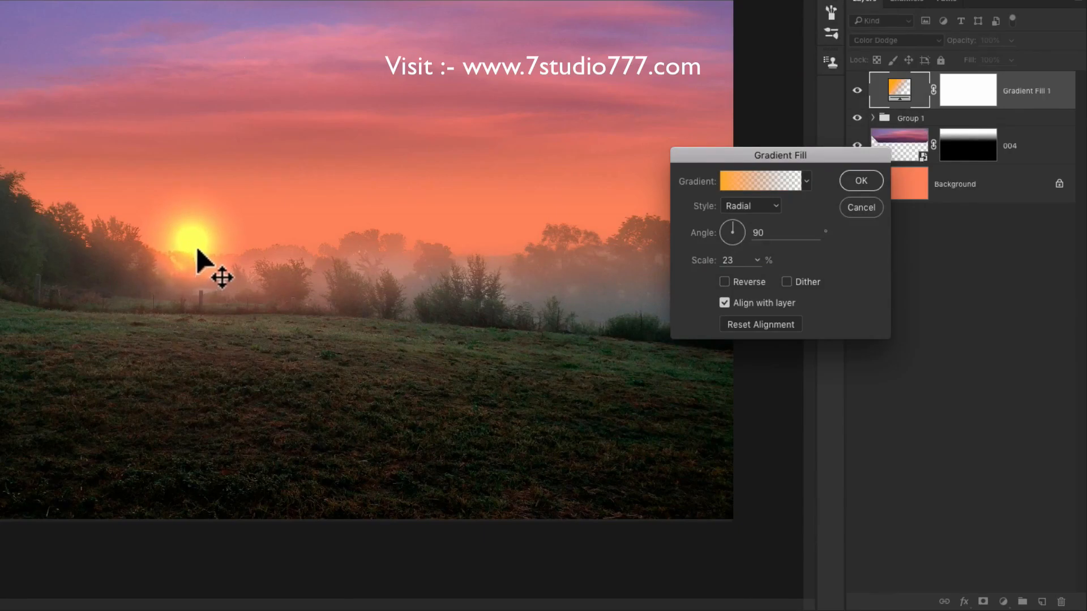
left_click(861, 180)
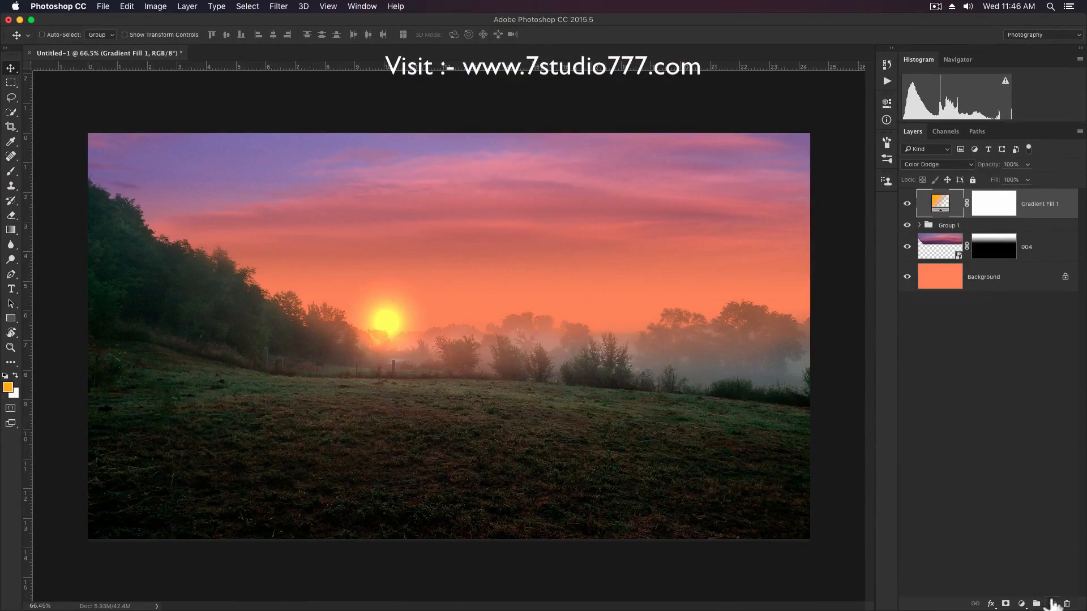
Add a new layer above Gradient Fill 1 and paint a yellow-orange glow around the sun with an enlarged soft brush at 20% opacity.
left_click(1052, 604)
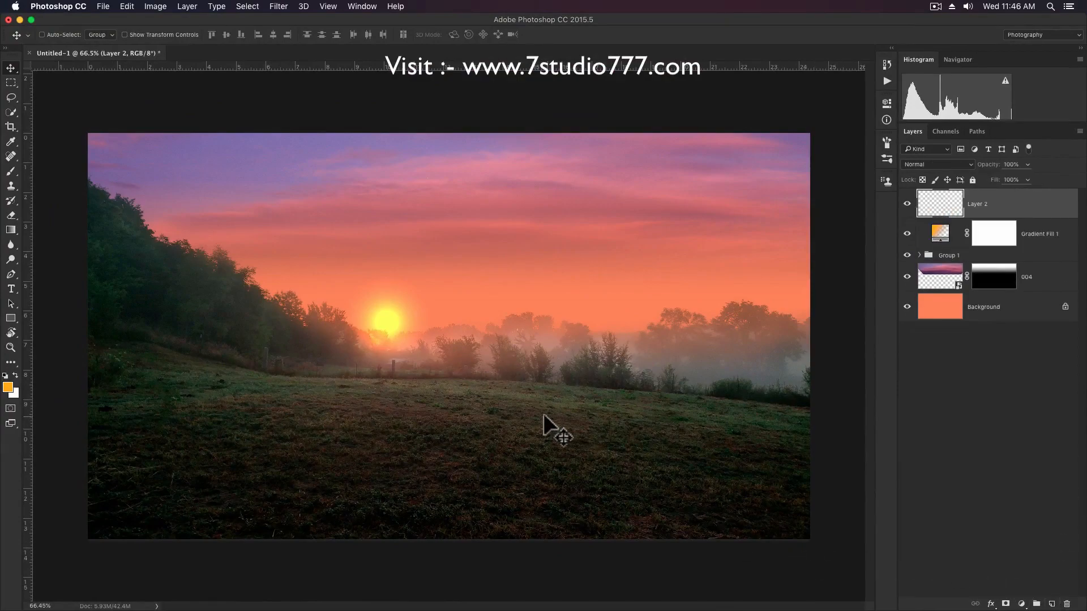
key("b")
key("bracketright")
key("bracketright")
key("bracketright")
key("bracketright")
key("bracketright")
key("bracketright")
key("bracketright")
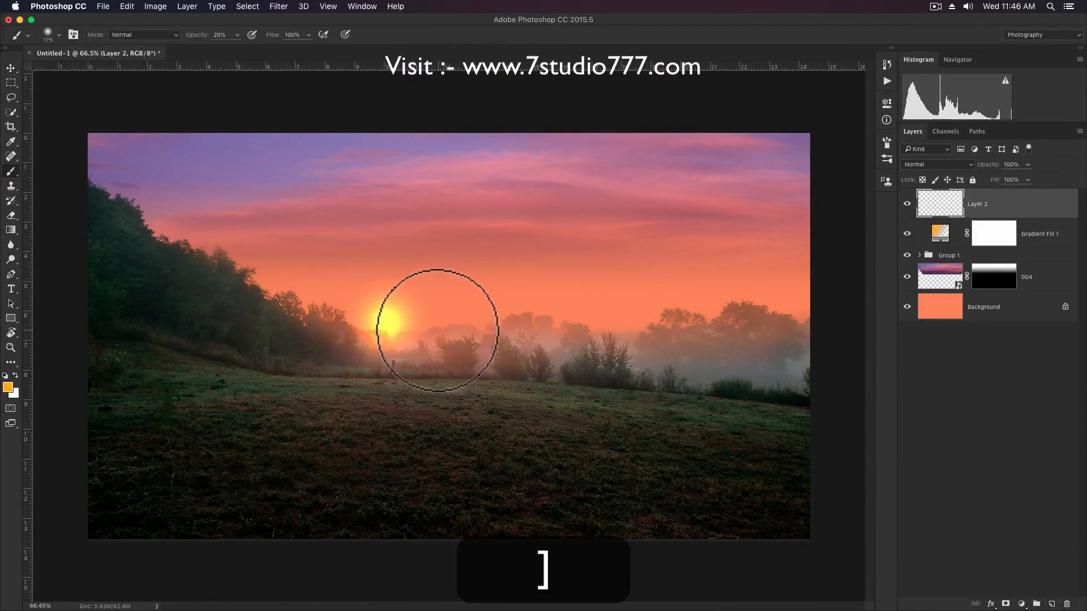
mouse_move(430, 319)
left_mouse_down()
mouse_move(290, 303)
mouse_move(472, 335)
mouse_move(488, 325)
mouse_move(474, 317)
mouse_move(417, 387)
mouse_move(398, 378)
mouse_move(461, 321)
left_mouse_up()
key("v")
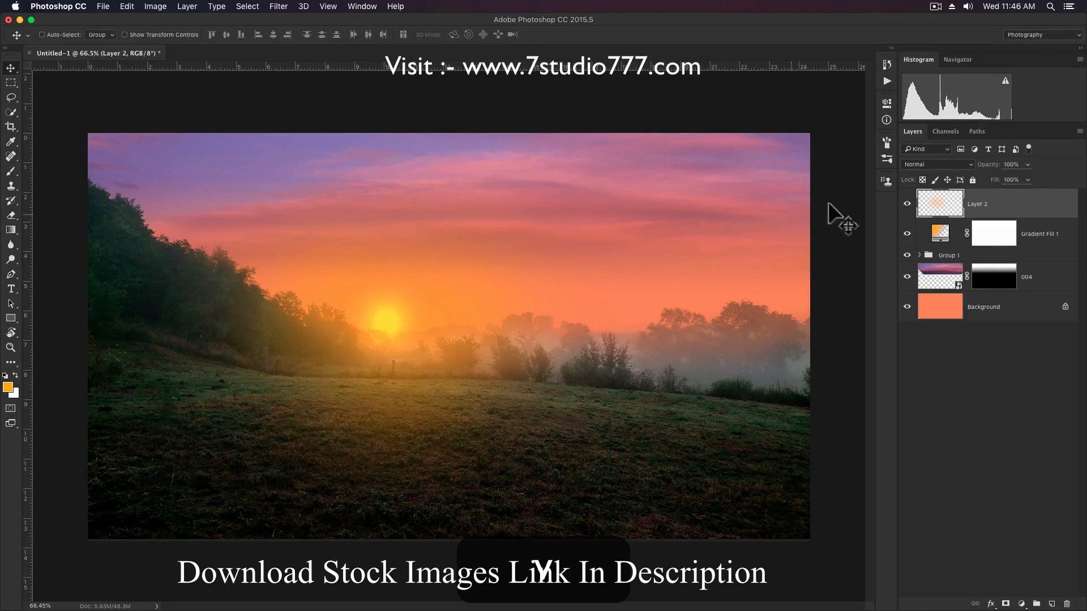
Set the blend mode of Layer 2's sun glow to Screen and its opacity to 74%.
left_click(928, 164)
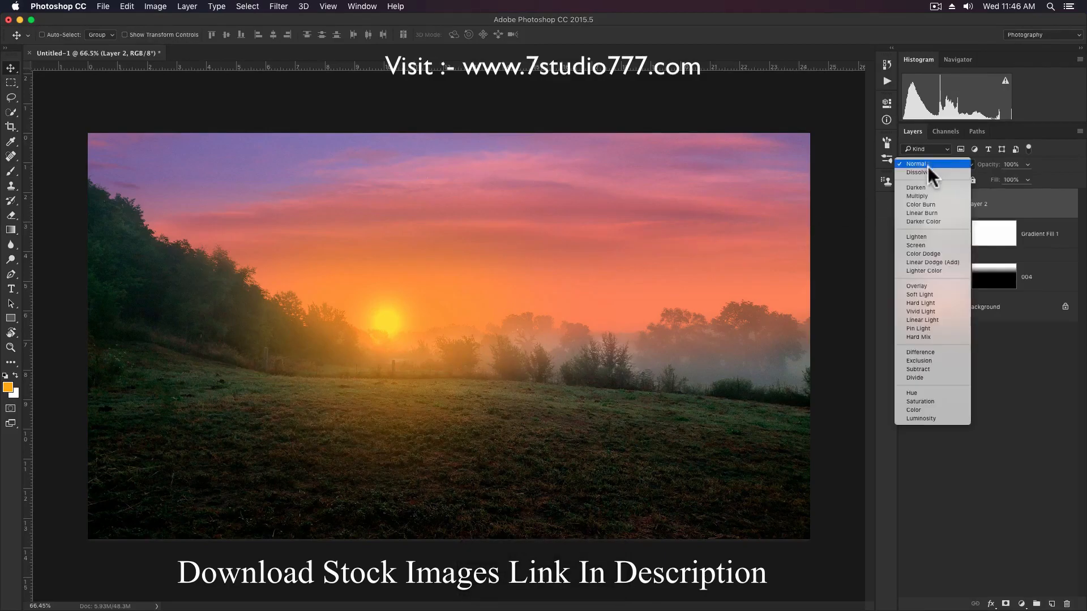
left_click(930, 244)
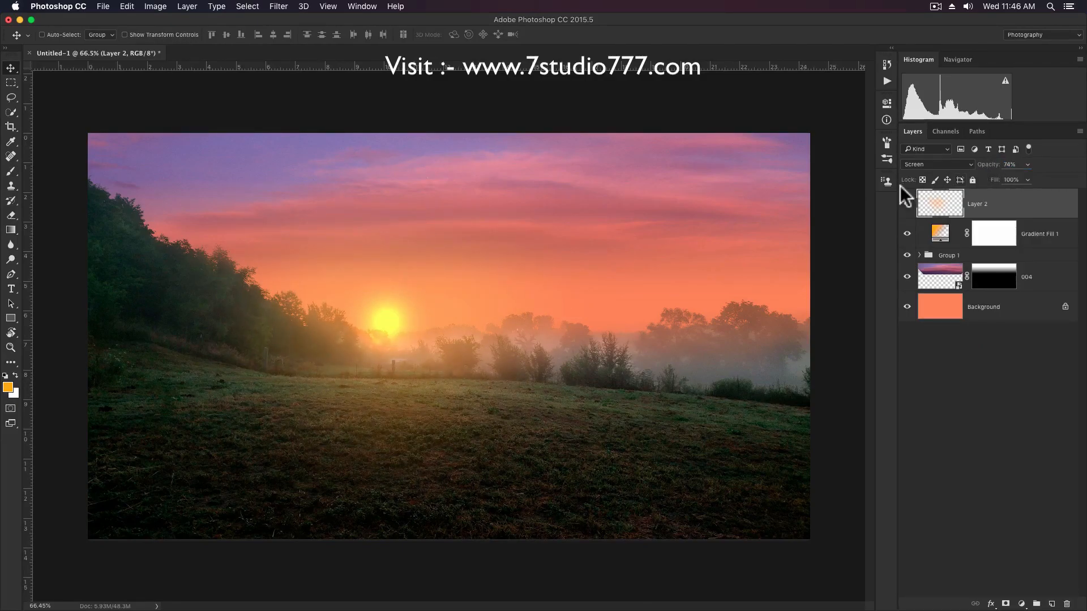
Add a Curves adjustment layer with an S-curve, mapping input 75 to output 56 and input 170 to output 176.
left_click(1022, 604)
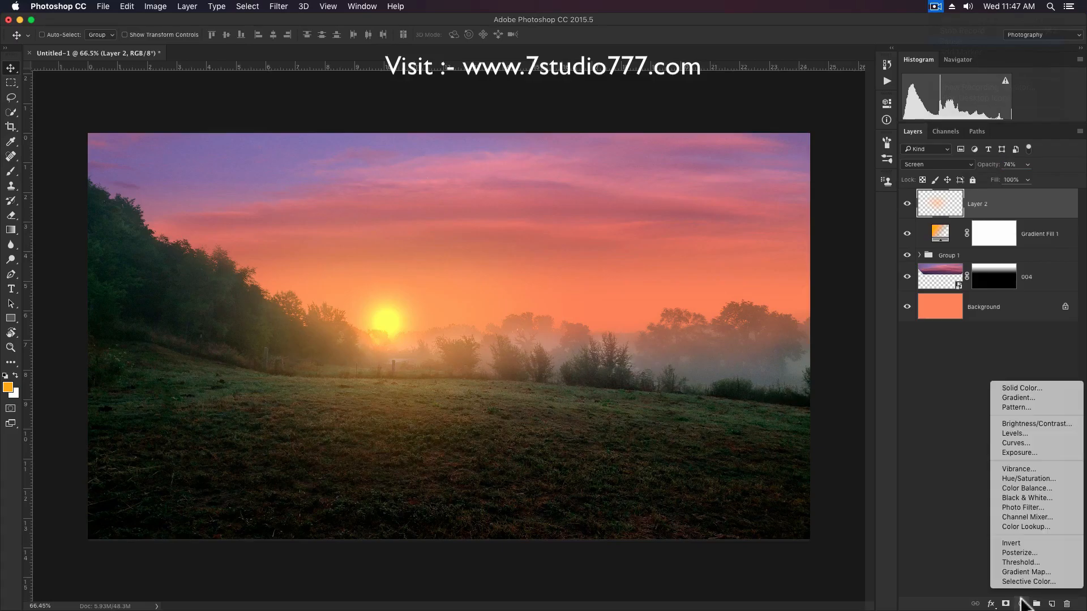
left_click(1022, 442)
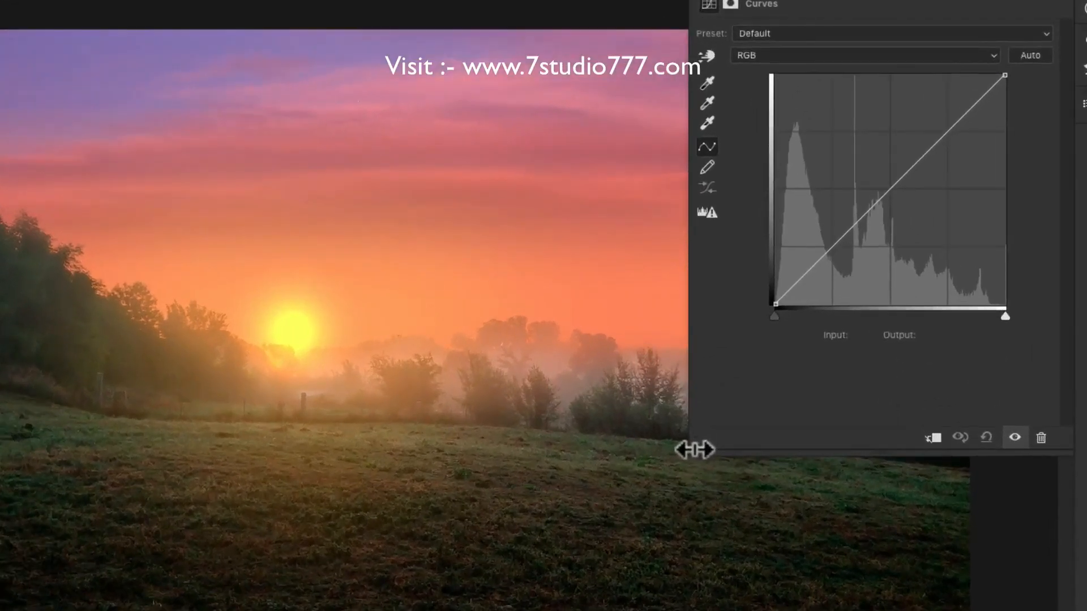
left_click_drag(695, 450, 667, 474)
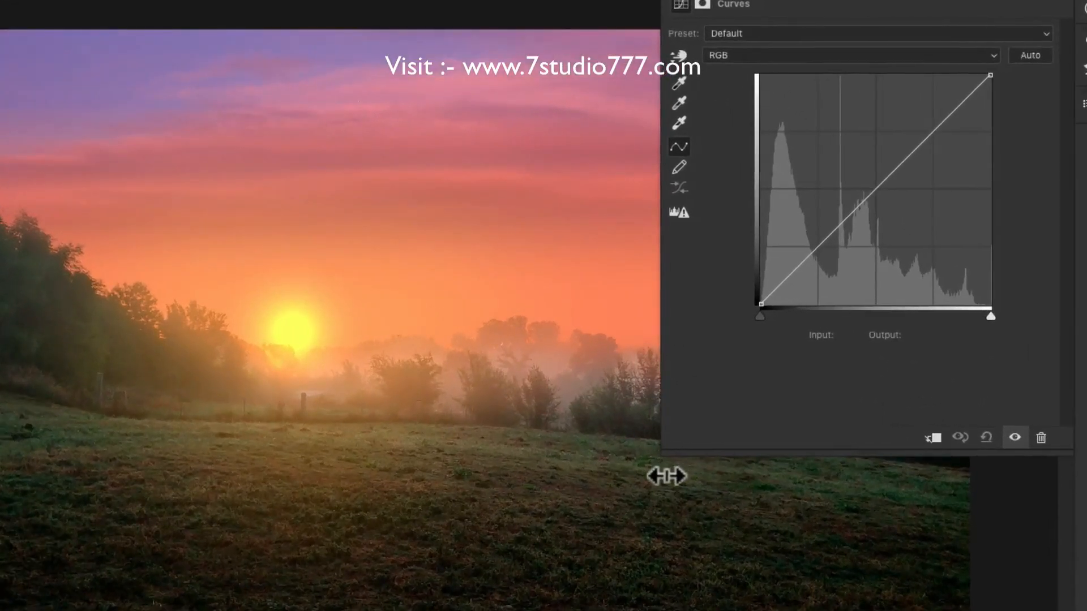
left_click_drag(830, 238, 829, 249)
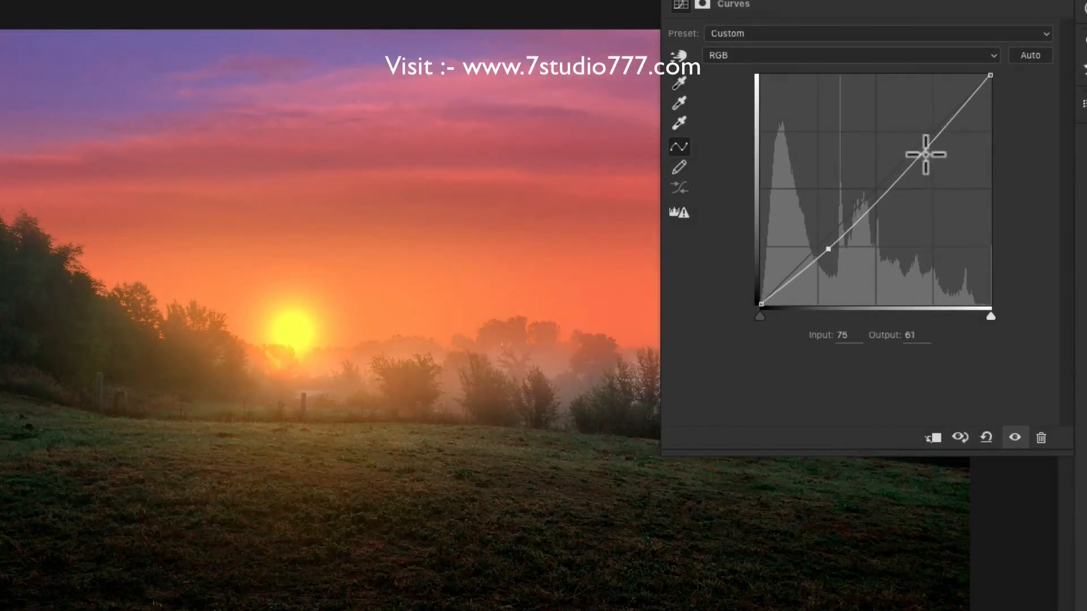
left_click_drag(920, 152, 916, 146)
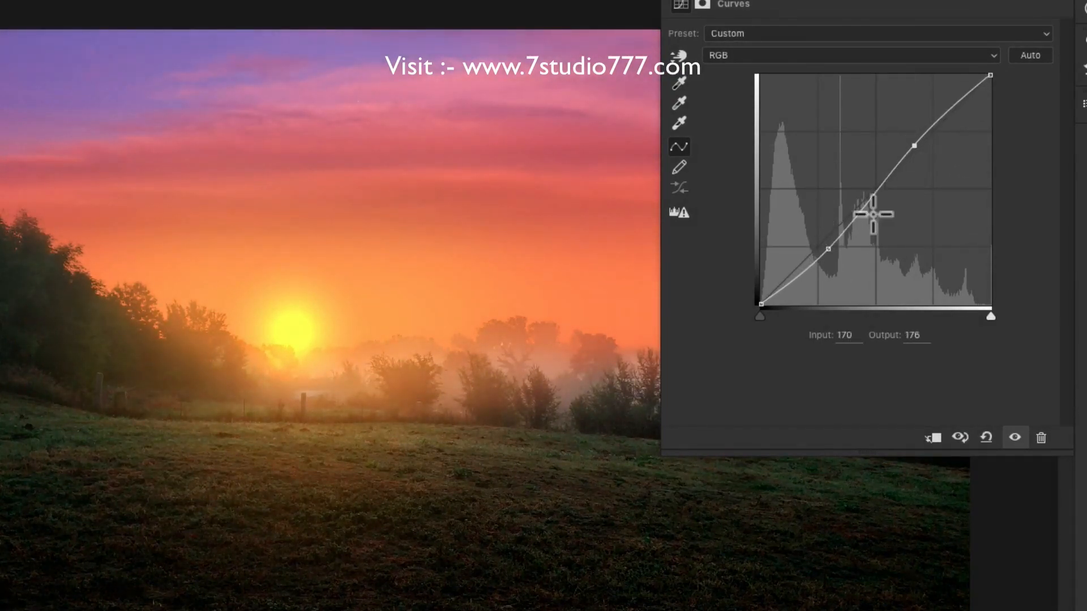
left_click(828, 249)
left_click_drag(827, 250, 828, 254)
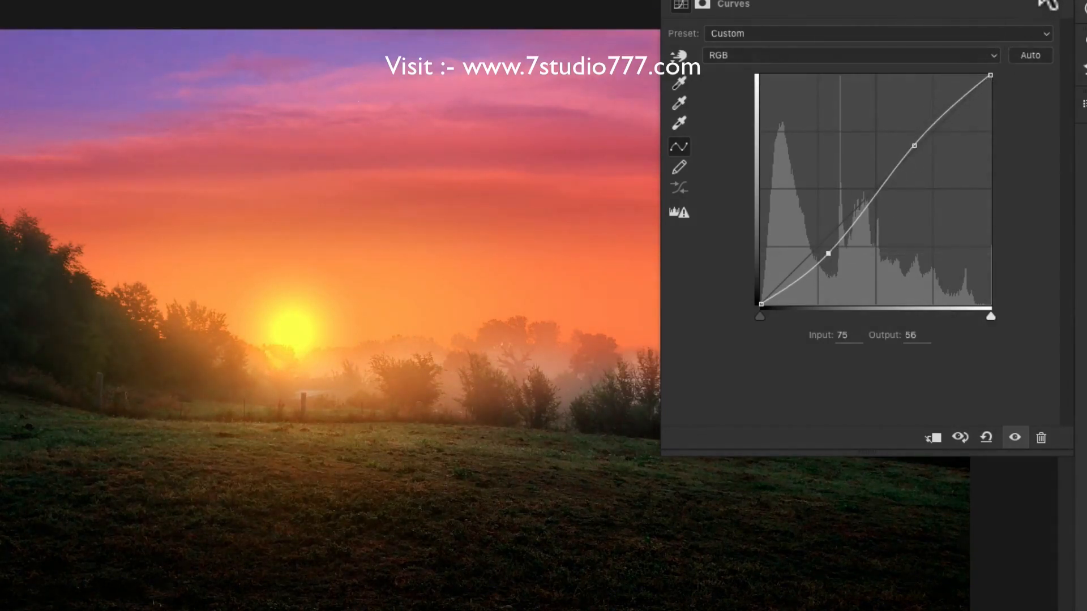
left_click(1053, 8)
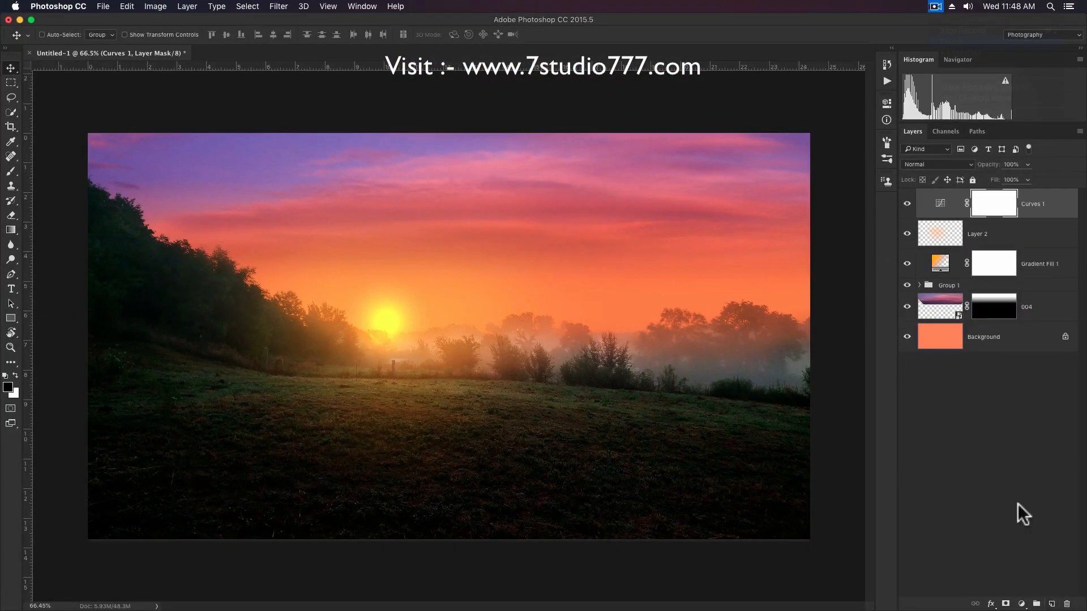
Add a clipped layer above Layer 0 copy in Group 1, set it to Overlay at 75% opacity, and paint orange light over the grass.
left_click(921, 286)
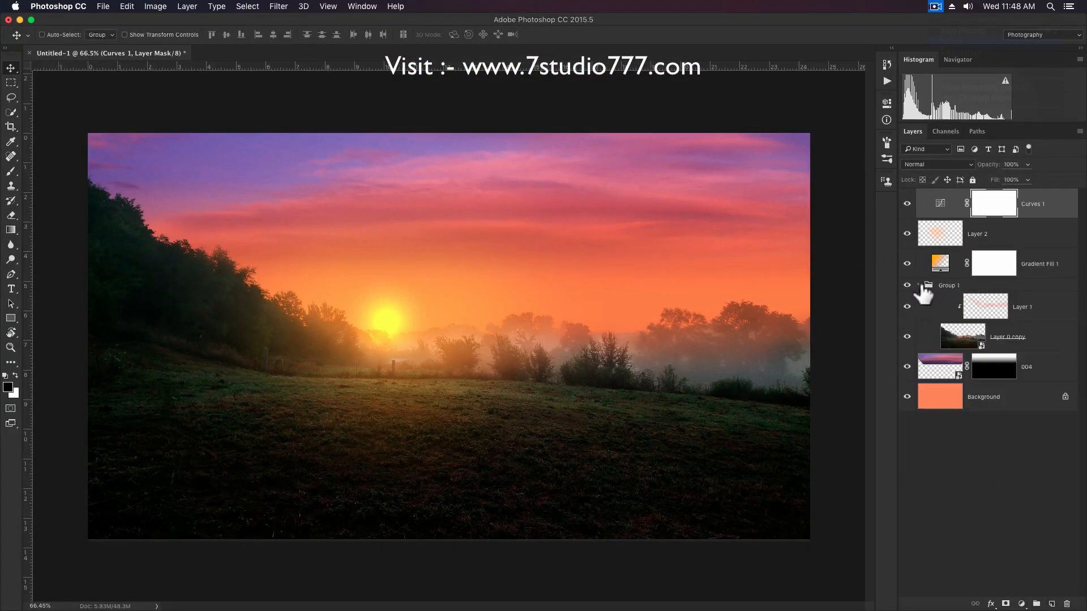
left_click(1050, 340)
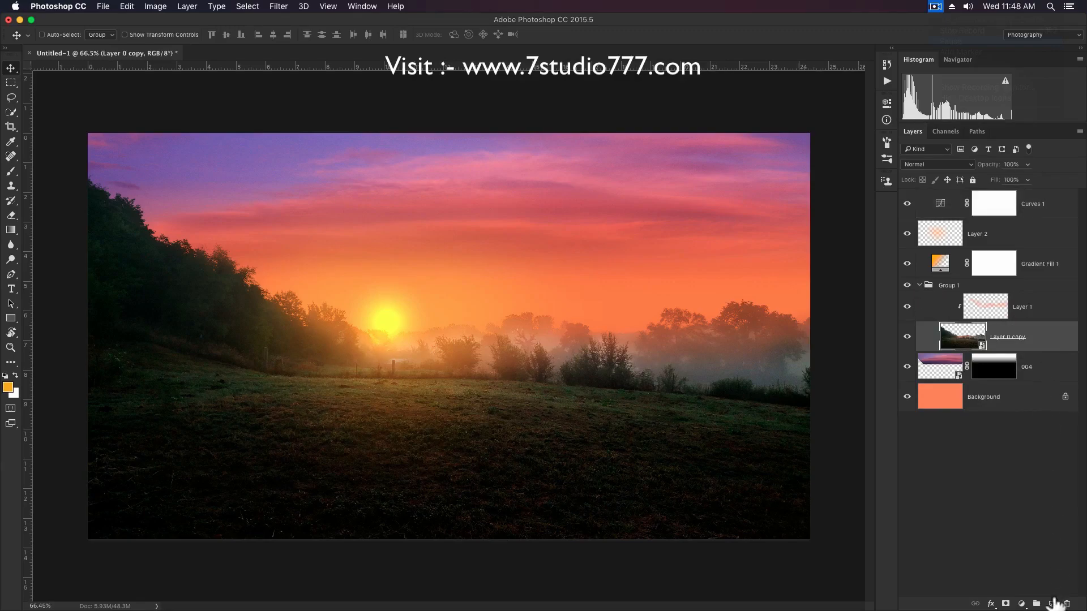
left_click(1052, 604)
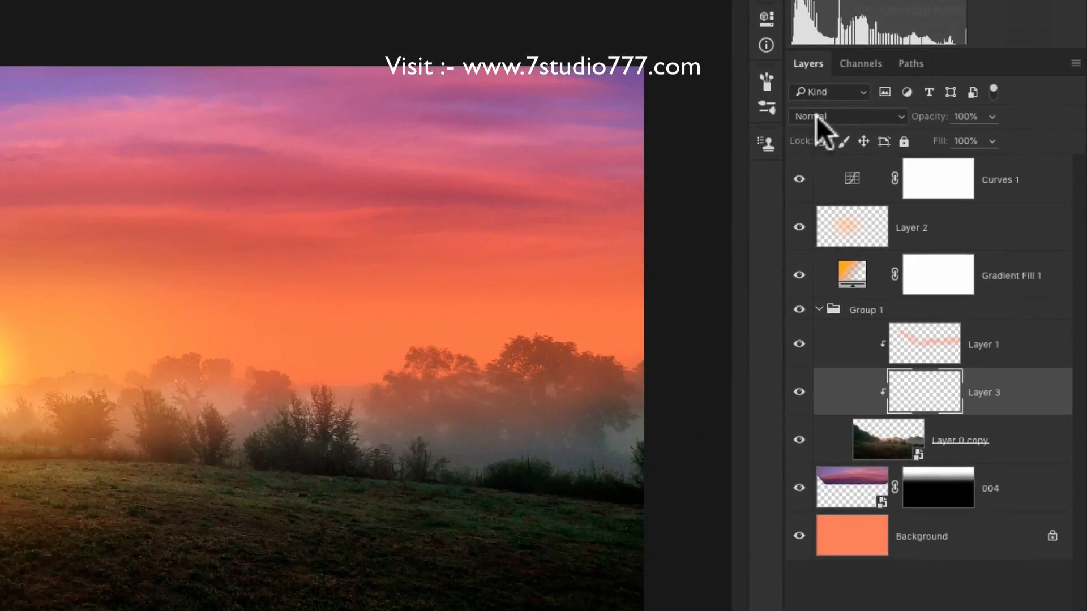
left_click(918, 164)
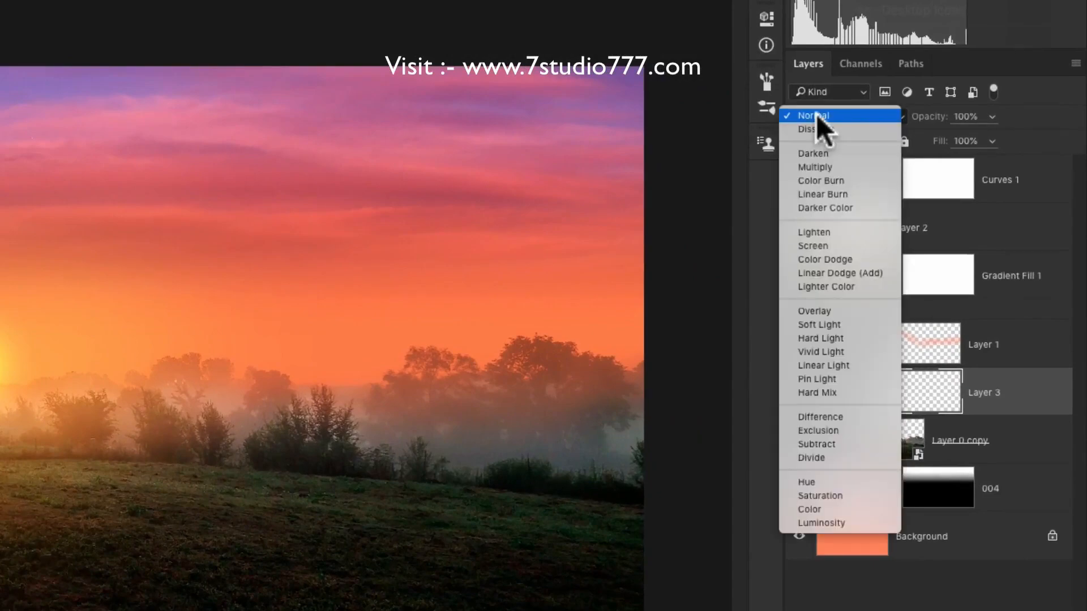
left_click(815, 312)
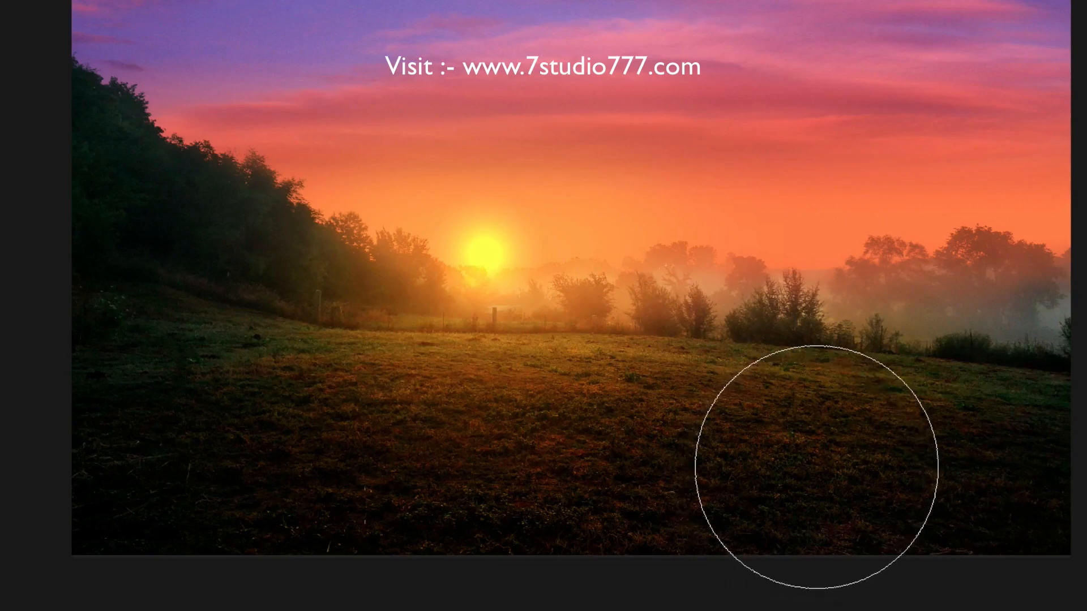
key("v")
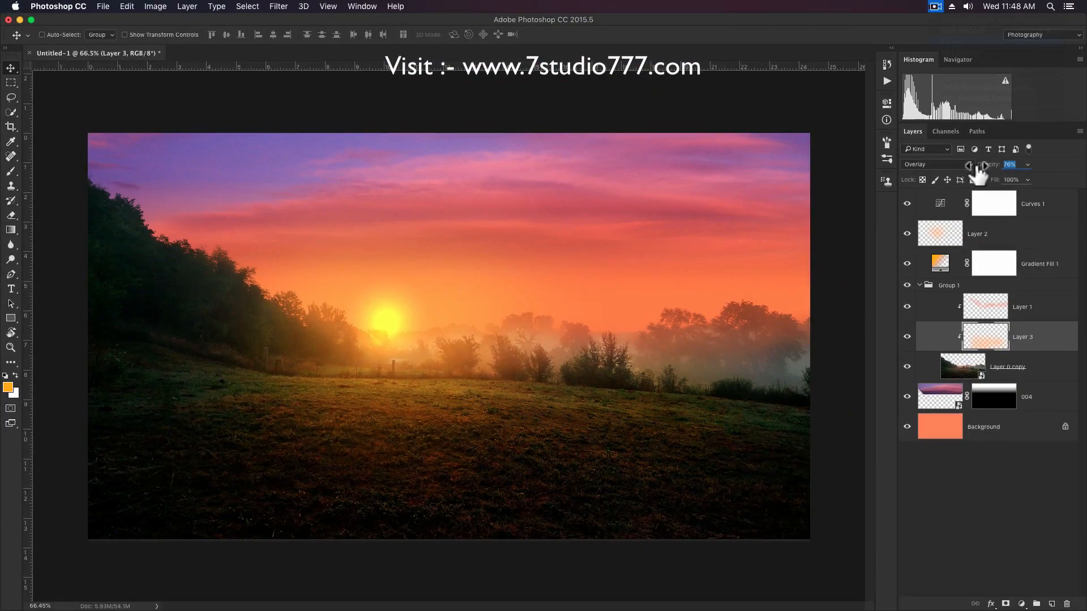
Darken the sky layer 004 with a Curves filter that lowers the white point's output to 198.
left_click(941, 409)
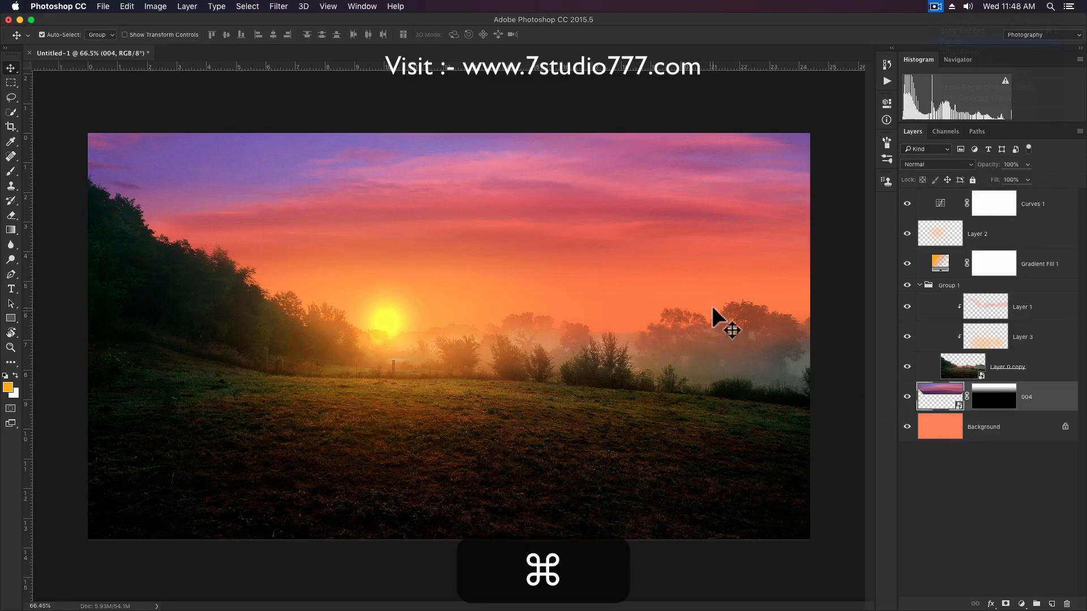
key("super+m")
left_click_drag(829, 288, 835, 319)
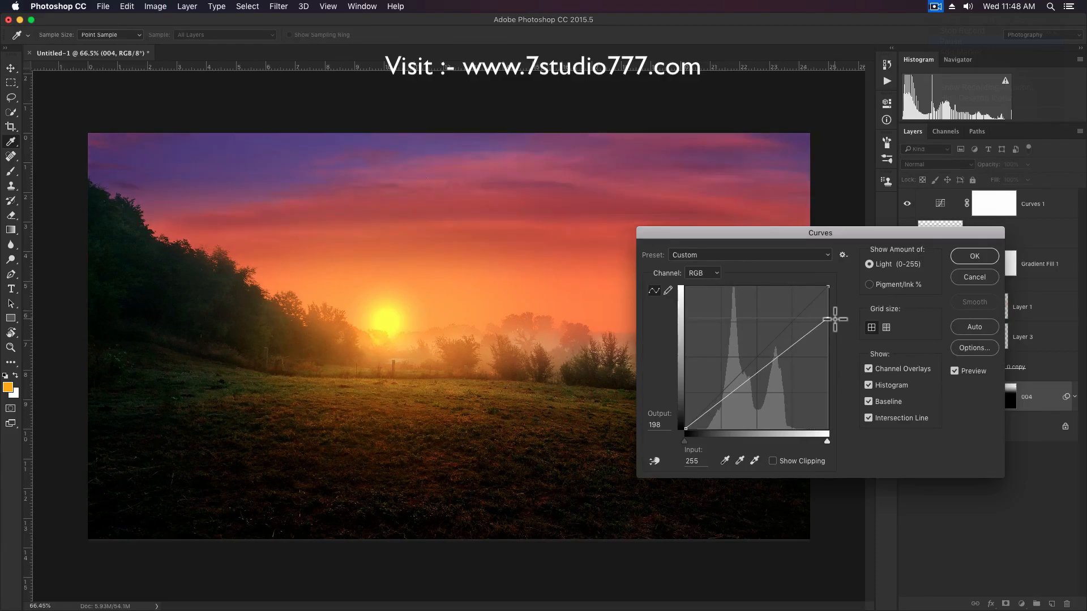
left_click(963, 261)
scroll(458, 212, "down", 2)
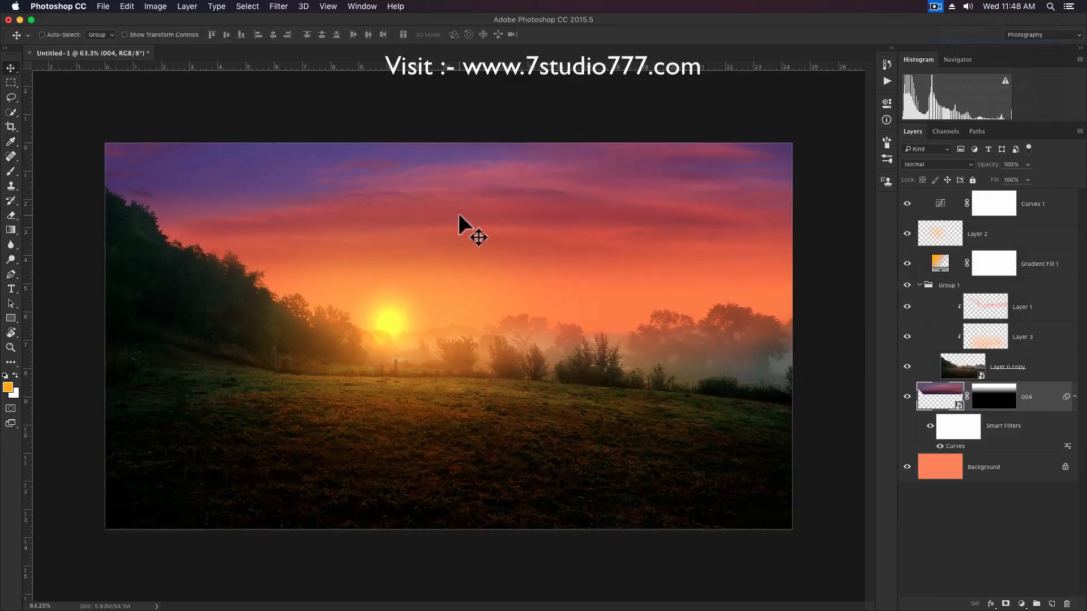
Collapse layer 004's smart filters and group all layers from Curves 1 down to 004.
left_click(1054, 218)
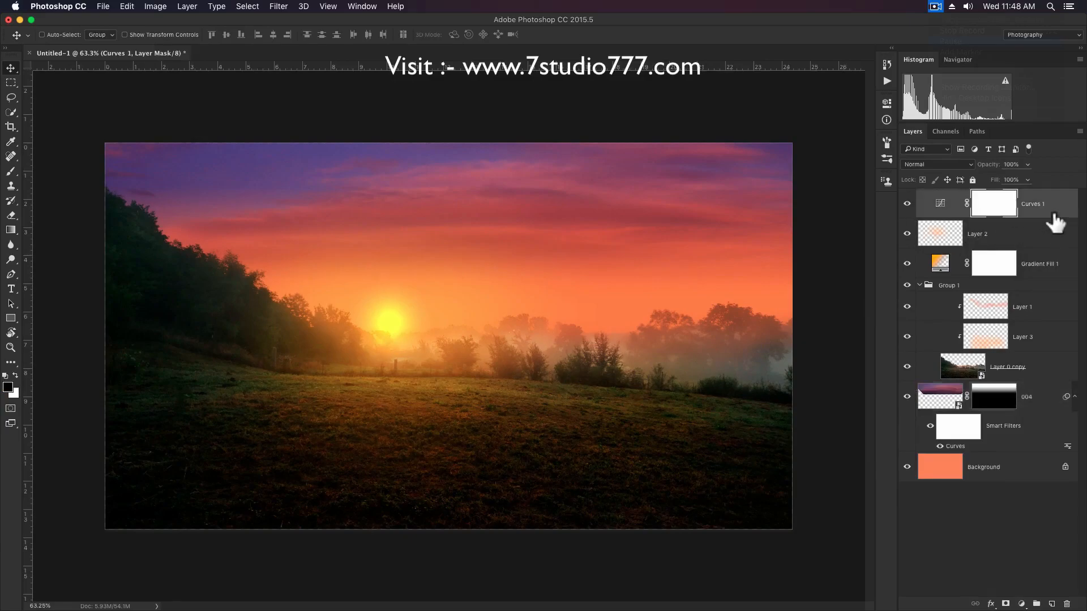
left_click(1074, 399, "shift")
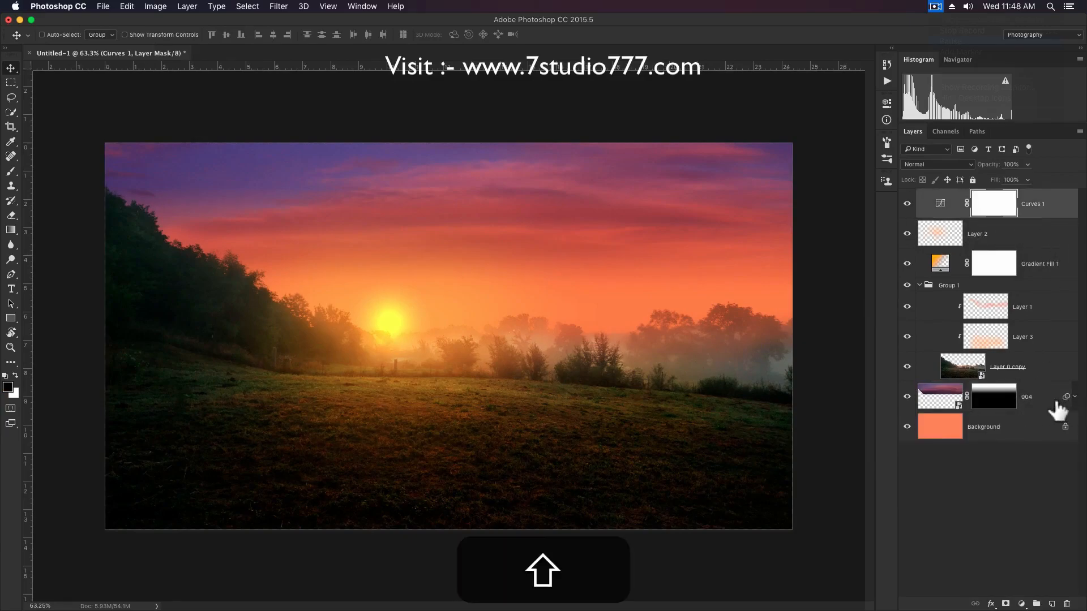
left_click(1056, 409, "shift")
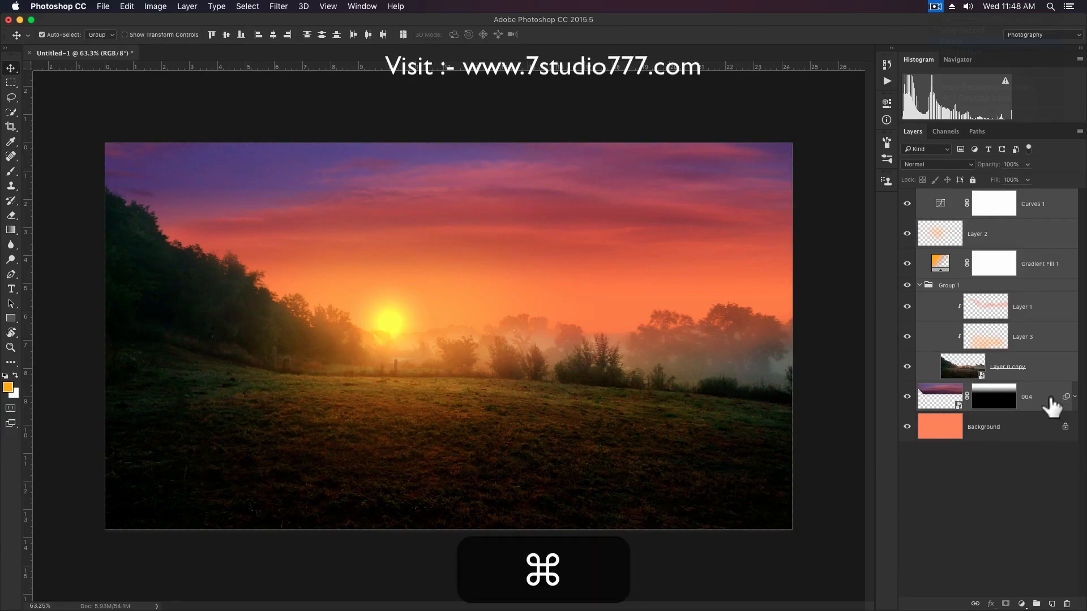
key("super+g")
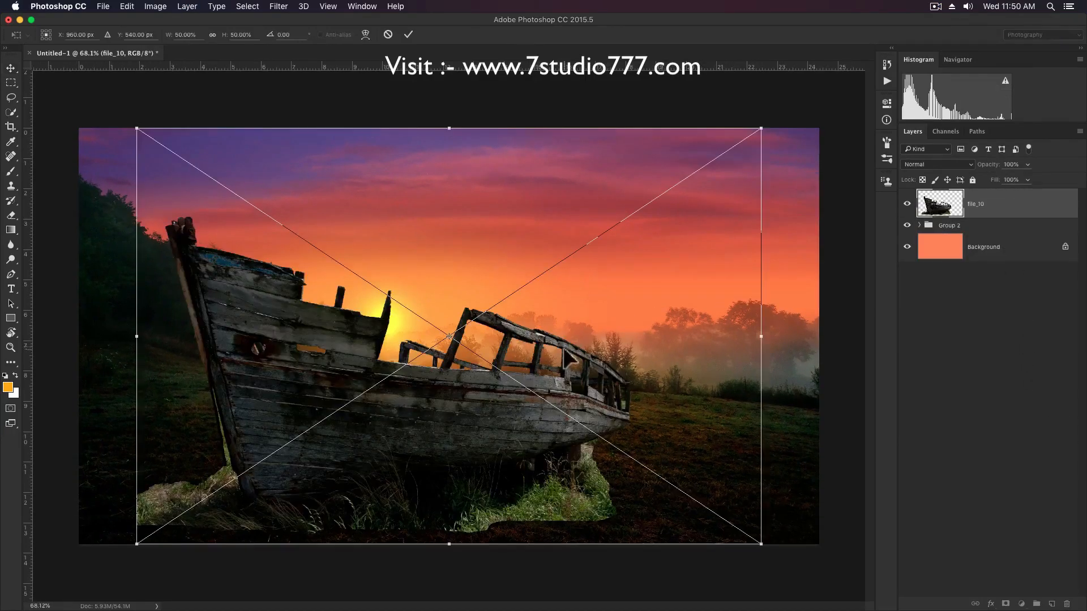
Flip the placed boat image horizontally, shift it toward the field's right side and scale it to about 40%.
right_click(563, 346)
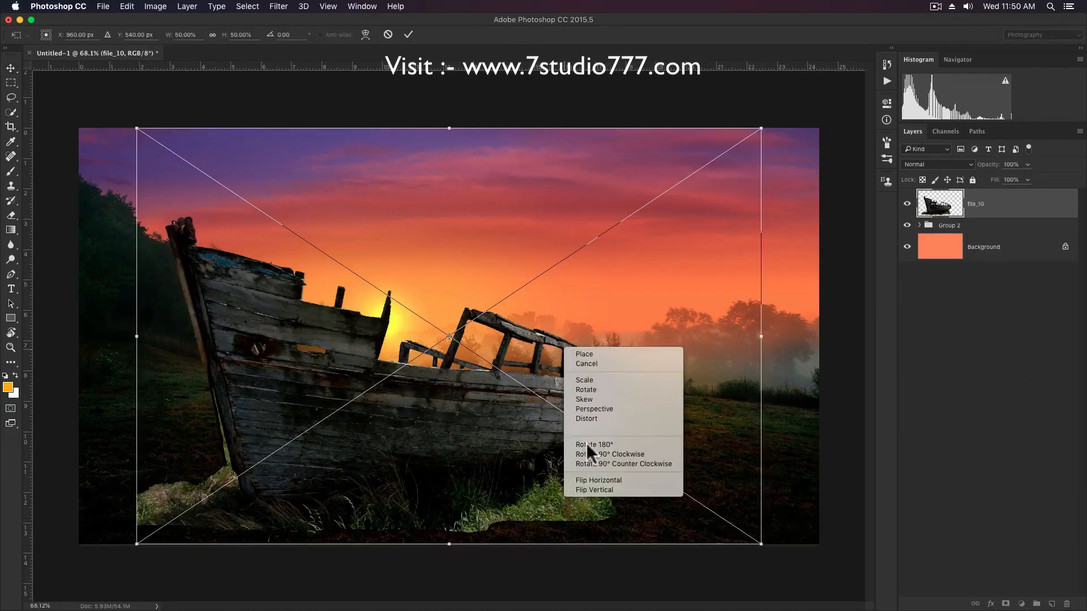
left_click(607, 480)
left_click_drag(428, 427, 507, 414)
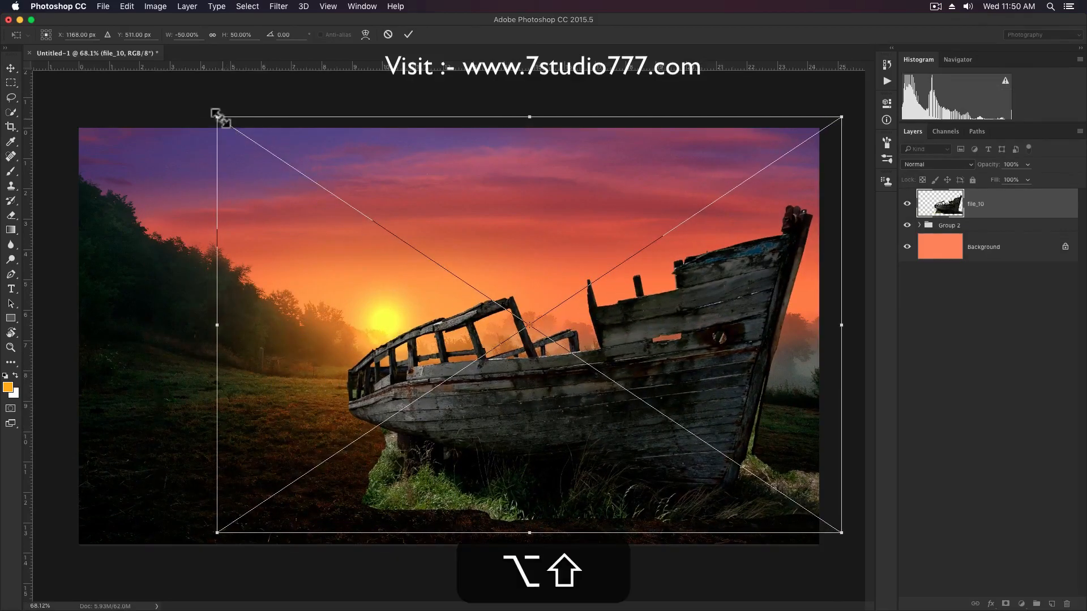
left_click_drag(215, 116, 278, 158)
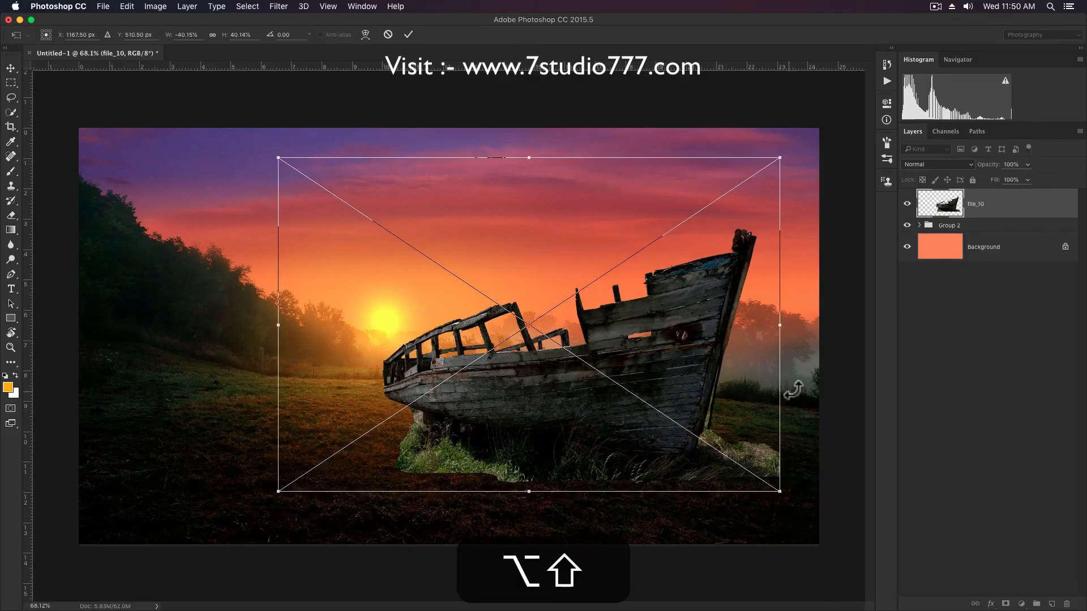
Rotate the boat slightly, shrink it a little more, position it on the right side of the field and commit the placement.
left_click_drag(816, 382, 793, 417)
left_click_drag(657, 358, 715, 369)
left_click_drag(858, 202, 834, 215)
mouse_move(847, 349)
left_mouse_down()
mouse_move(847, 327)
mouse_move(839, 335)
left_mouse_up()
left_click_drag(736, 342, 740, 338)
key("Return")
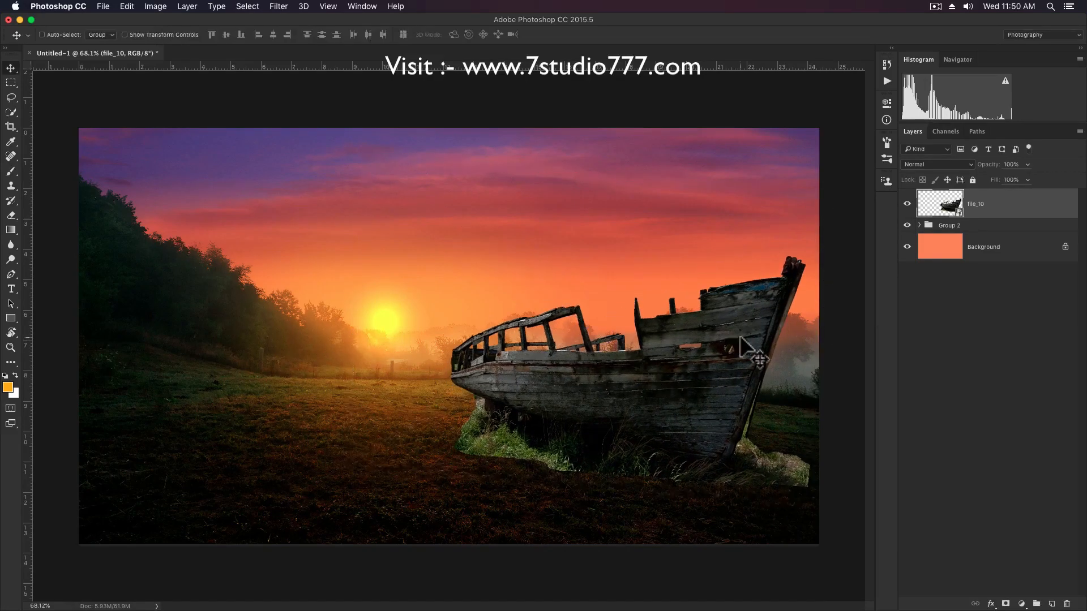
Add a layer mask to file_10 and hide the rocks and grass beside the boat's bow using a 45 px hard black brush at 100% opacity.
left_click(1006, 605)
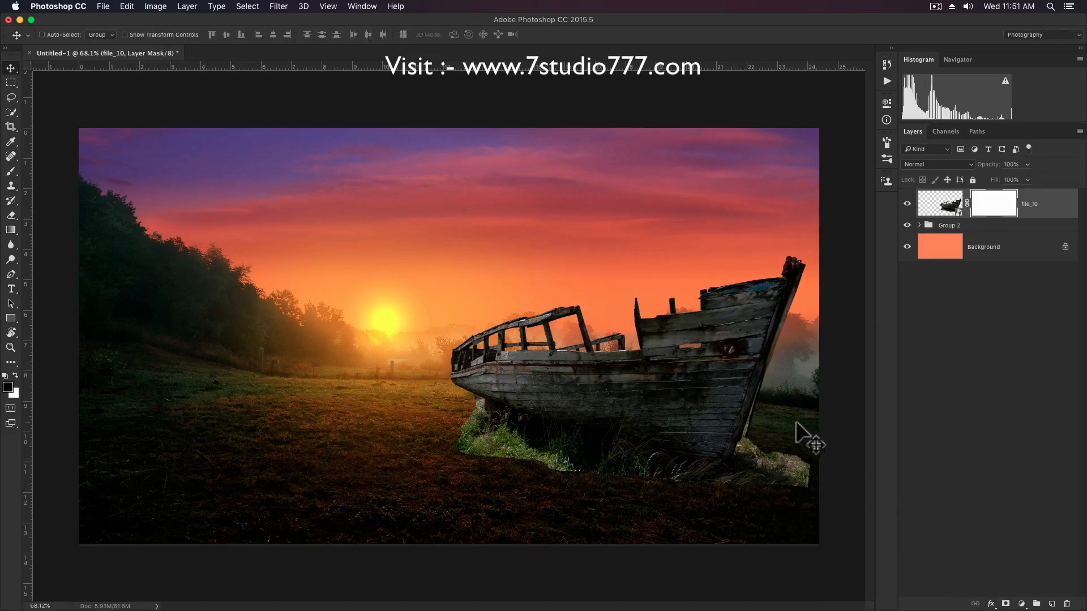
key("b")
right_click(787, 408)
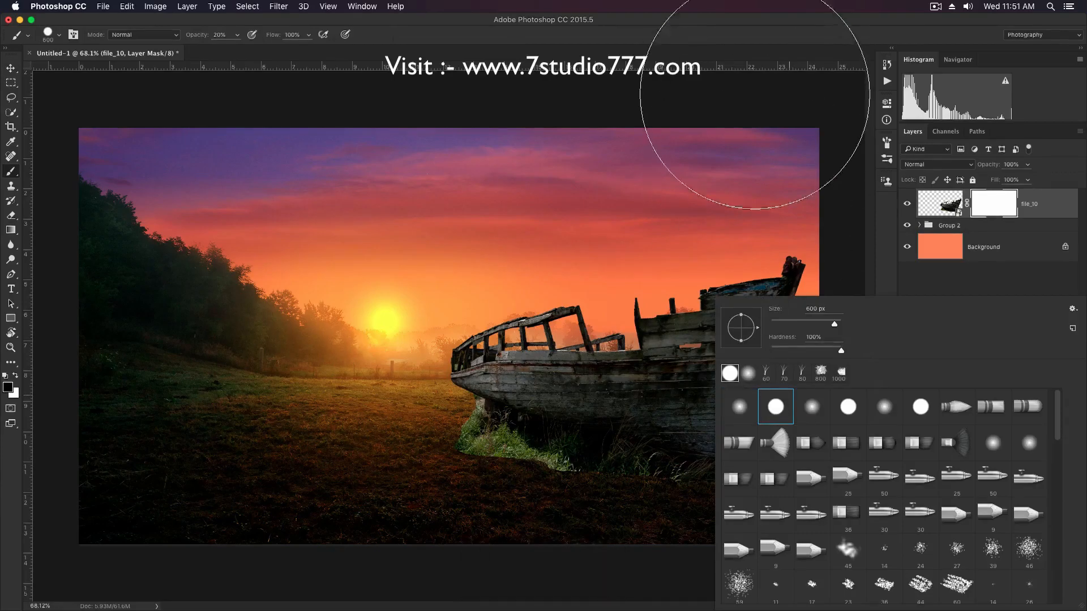
left_click(745, 34)
key("bracketleft")
key("bracketleft")
key("bracketleft")
key("bracketleft")
key("bracketleft")
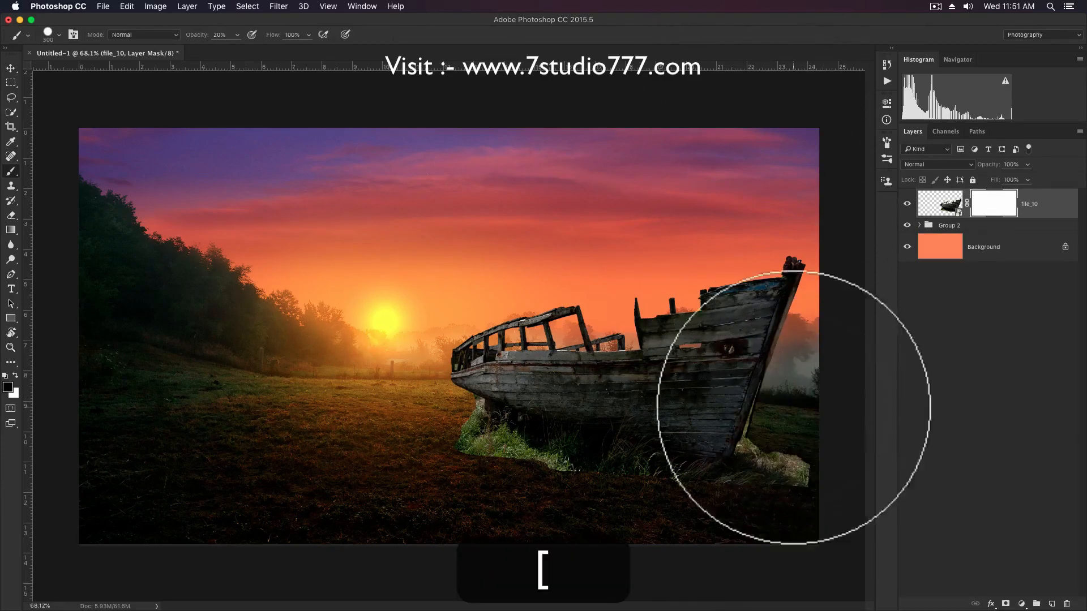
key("bracketleft")
key("bracketleft")
key("bracketleft")
key("bracketleft")
key("bracketleft")
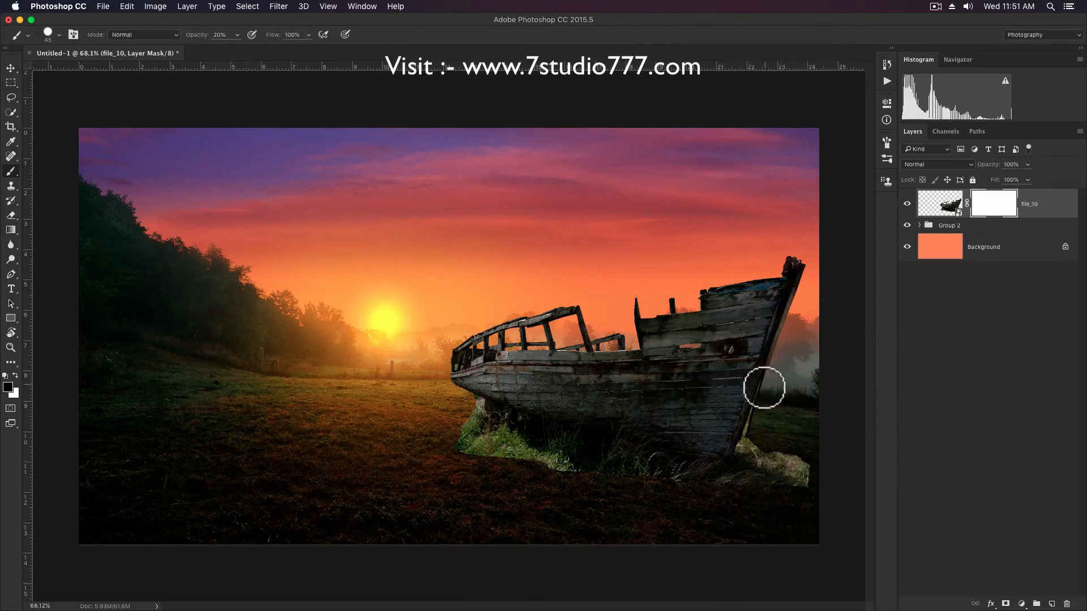
key("0")
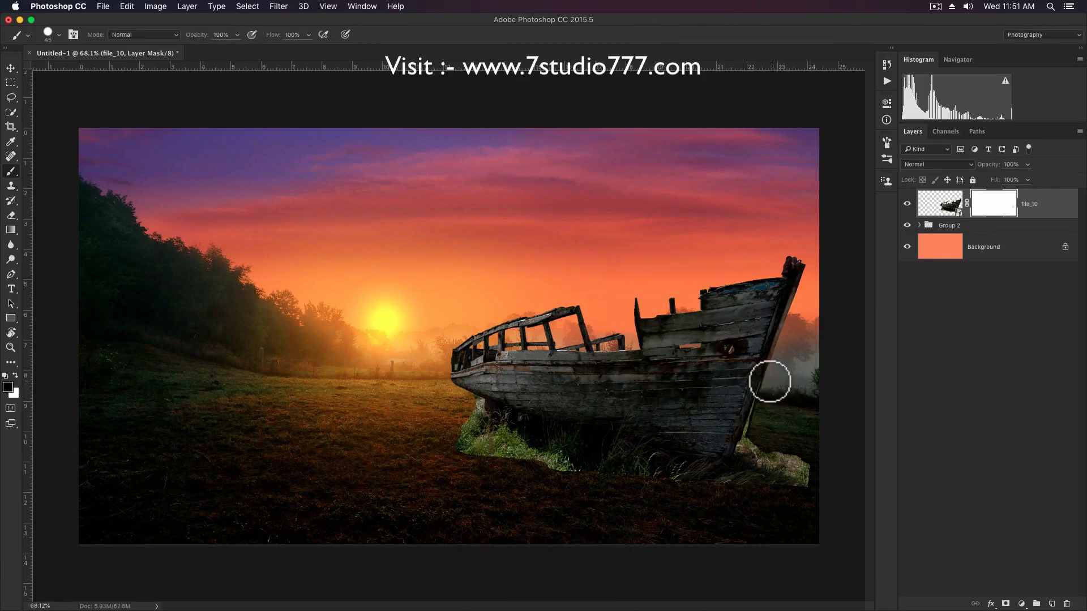
mouse_move(765, 393)
left_mouse_down()
mouse_move(728, 488)
mouse_move(772, 431)
mouse_move(746, 493)
mouse_move(789, 439)
mouse_move(783, 491)
mouse_move(803, 471)
mouse_move(808, 493)
left_mouse_up()
Mask out the bright green grass along the boat's base with an enlarged soft brush.
right_click(796, 424)
left_click(739, 407)
left_click(704, 38)
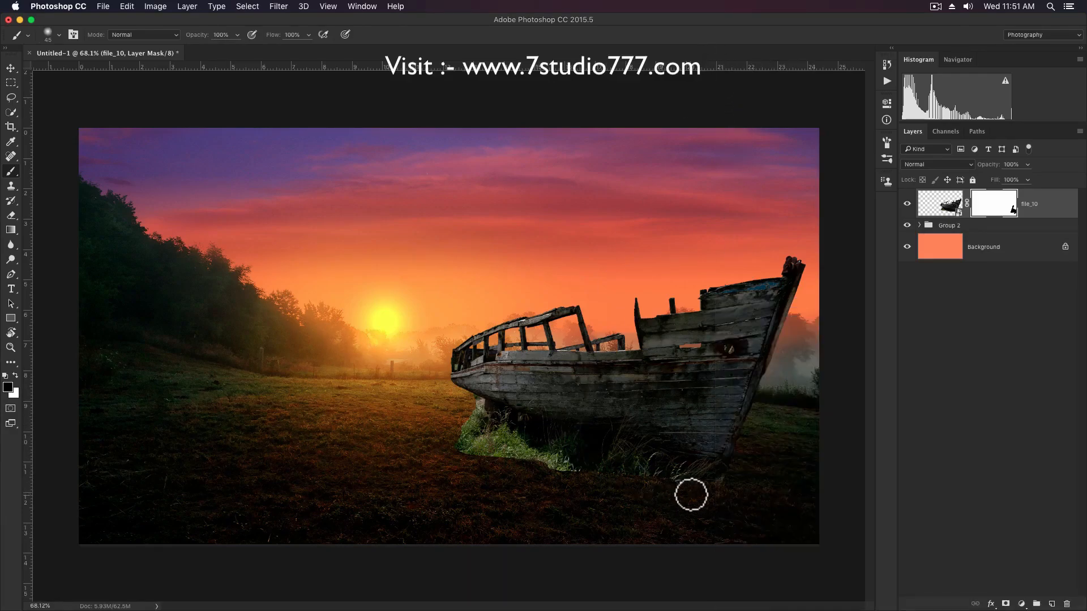
key("bracketright")
key("bracketright")
key("bracketright")
key("bracketright")
key("bracketright")
key("bracketright")
key("bracketright")
key("bracketright")
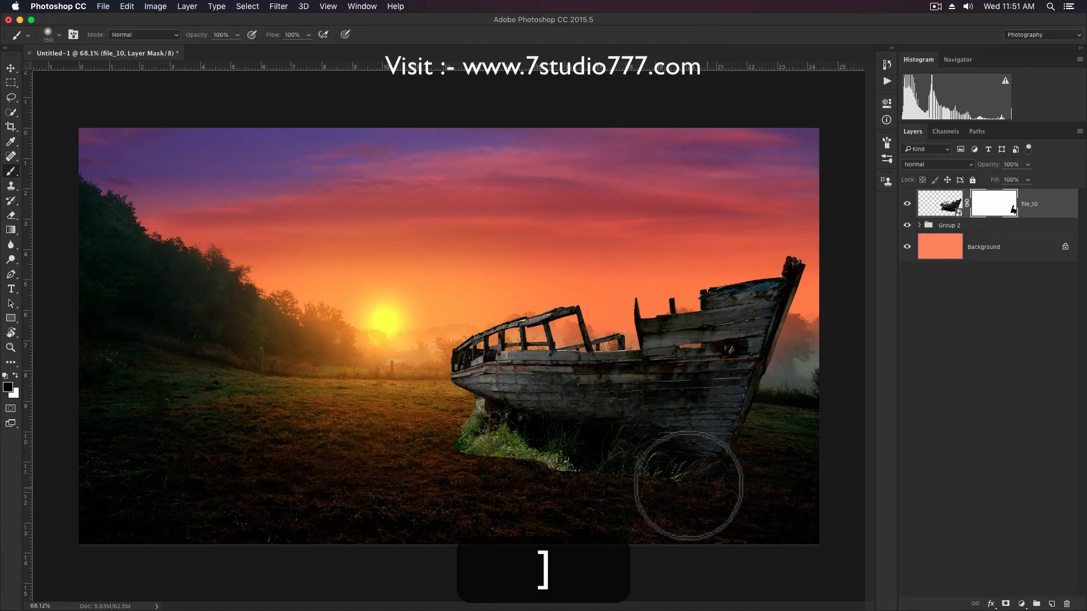
left_click_drag(549, 453, 449, 449)
scroll(453, 439, "up", 4)
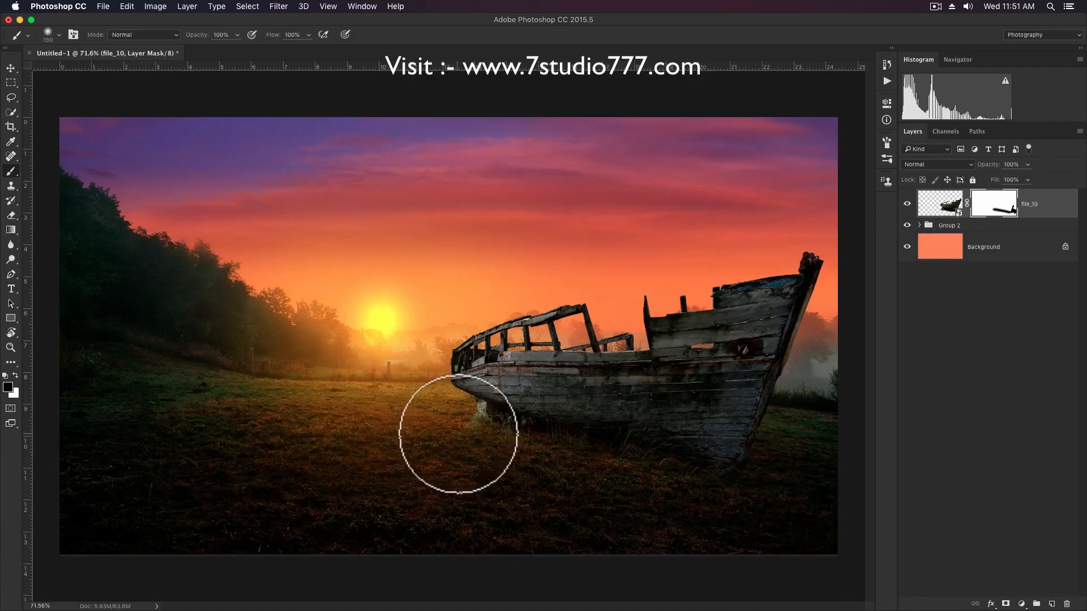
Mask out the leftover bright grass beneath the boat's stern on file_10 with progressively smaller soft black brushes.
key("bracketleft")
key("bracketleft")
key("bracketleft")
key("bracketleft")
key("bracketleft")
left_click_drag(466, 420, 505, 434)
key("bracketleft")
key("bracketleft")
key("bracketleft")
key("bracketleft")
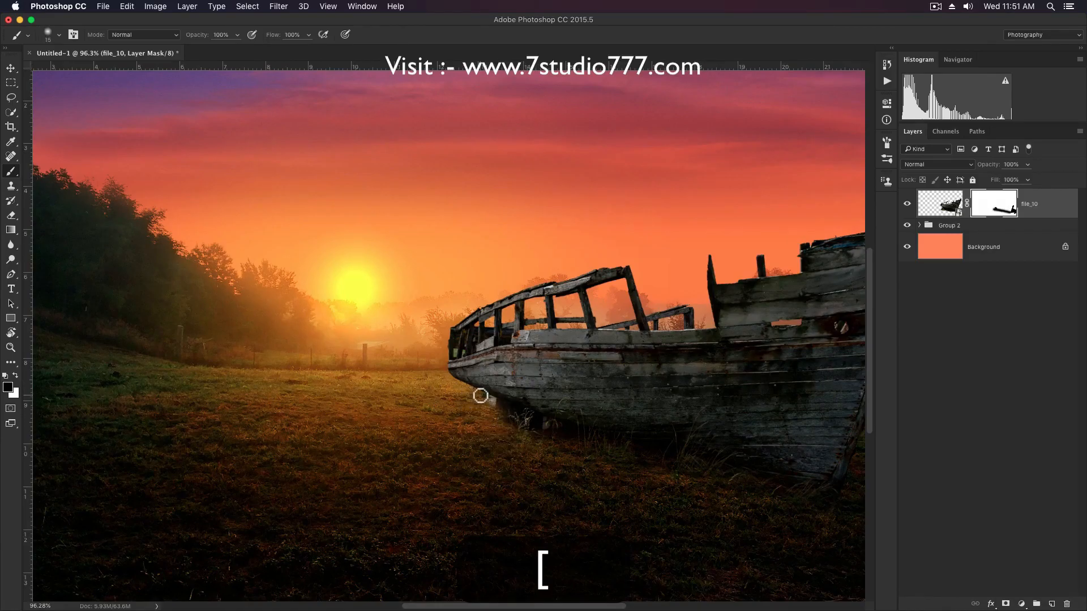
key("bracketright")
key("bracketright")
key("bracketright")
key("bracketright")
key("bracketright")
key("bracketright")
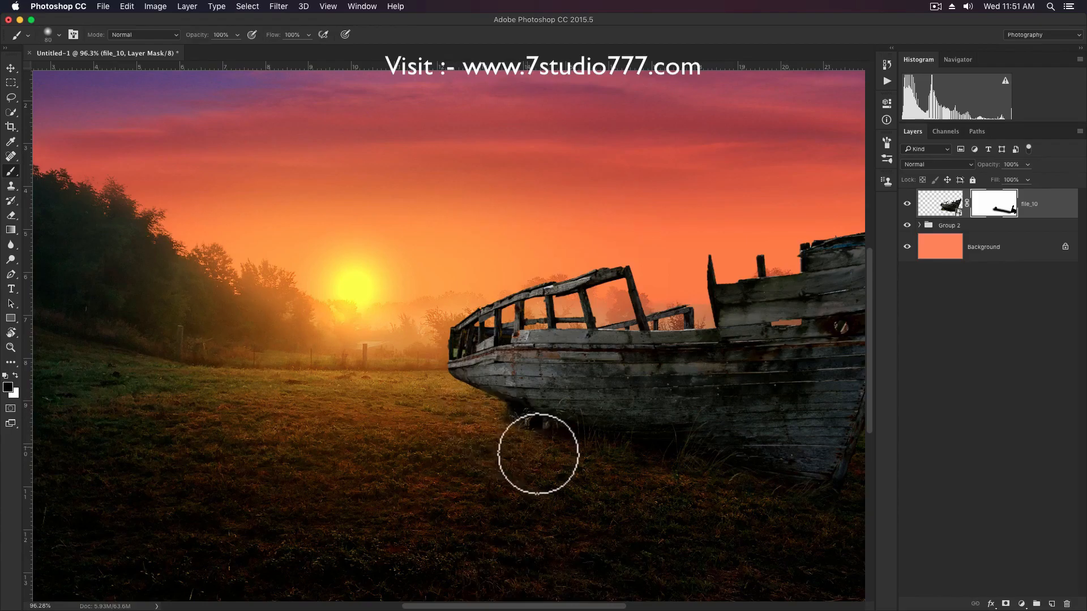
Fade the boat's bottom edge into the grass on its mask with a 125 px soft black brush at 50% opacity.
left_click(220, 34)
type("50")
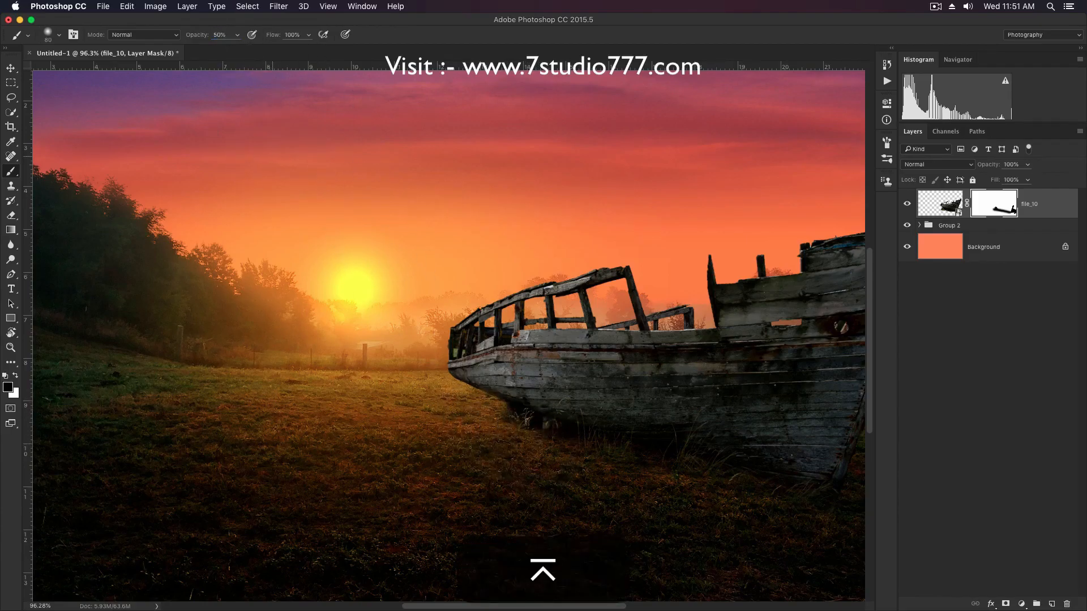
key("bracketright")
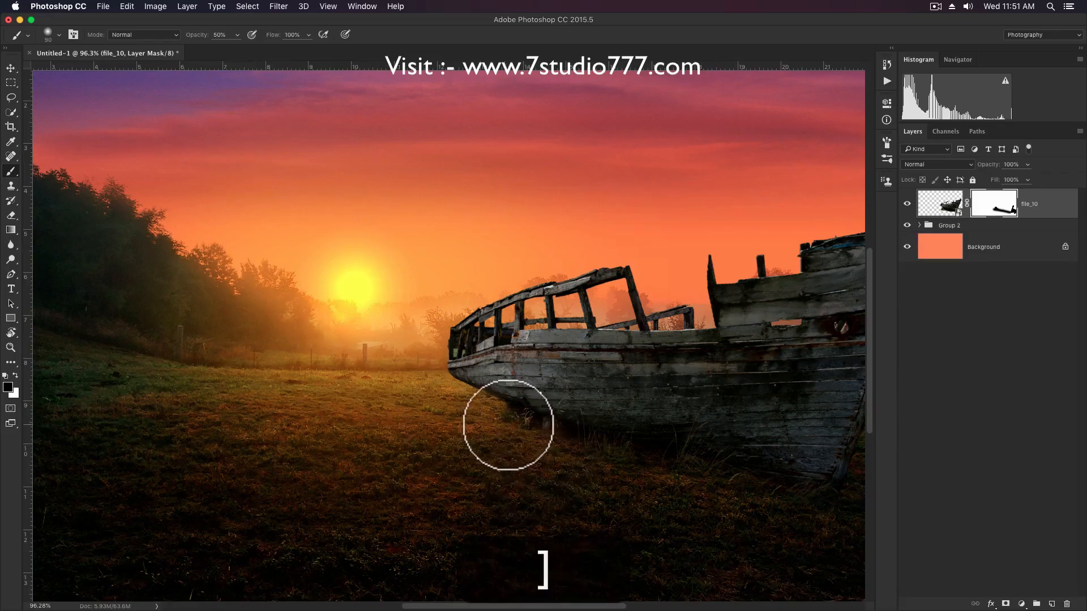
key("bracketright")
key("bracketright")
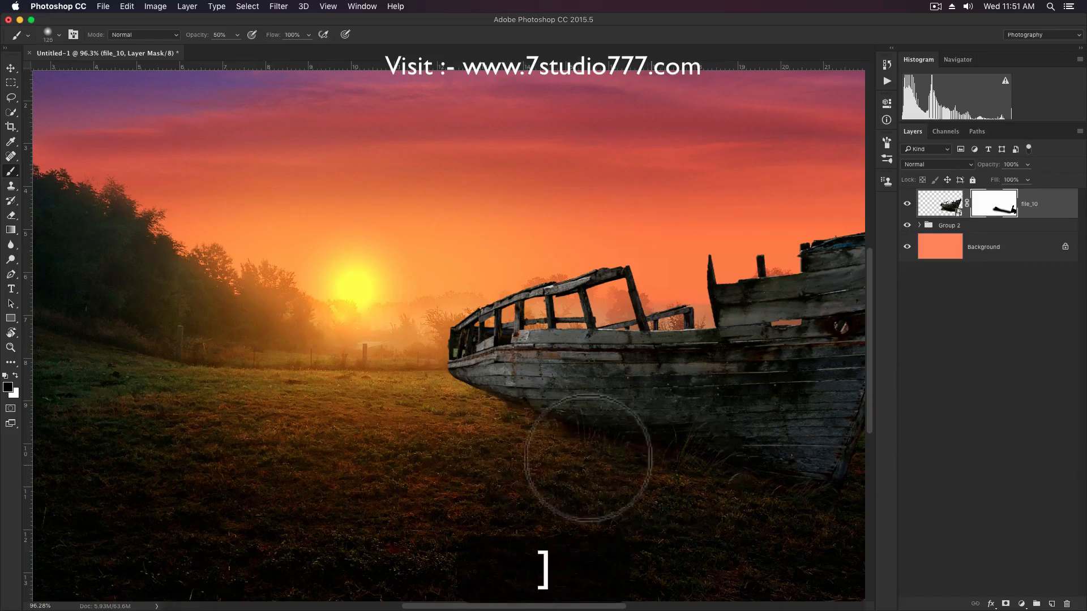
mouse_move(677, 488)
left_mouse_down()
mouse_move(507, 429)
mouse_move(776, 518)
mouse_move(675, 462)
mouse_move(828, 520)
left_mouse_up()
key("v")
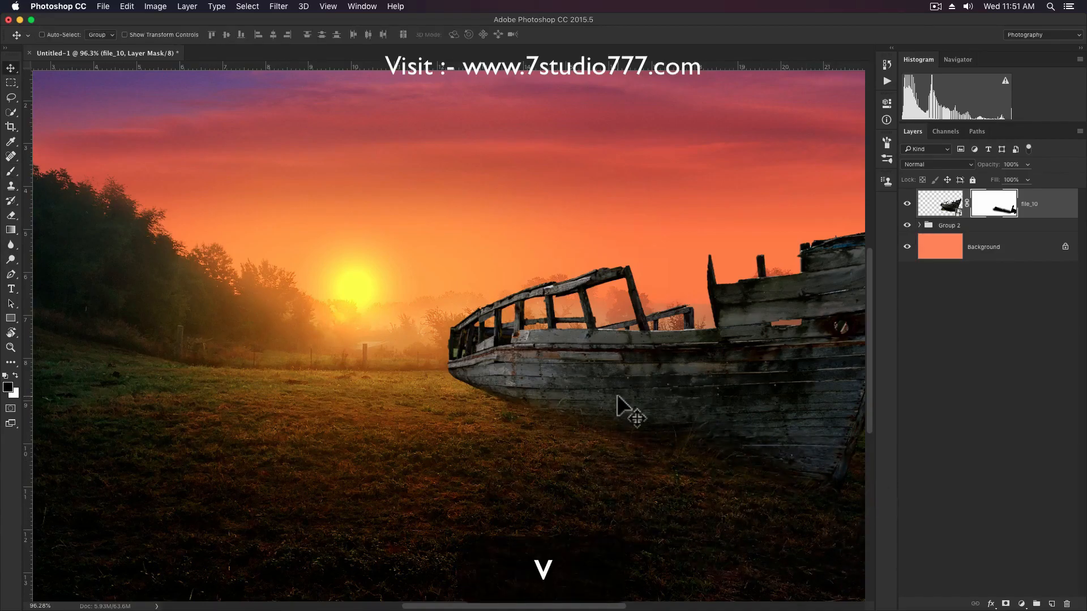
scroll(618, 399, "down", 1)
scroll(618, 399, "down", 4)
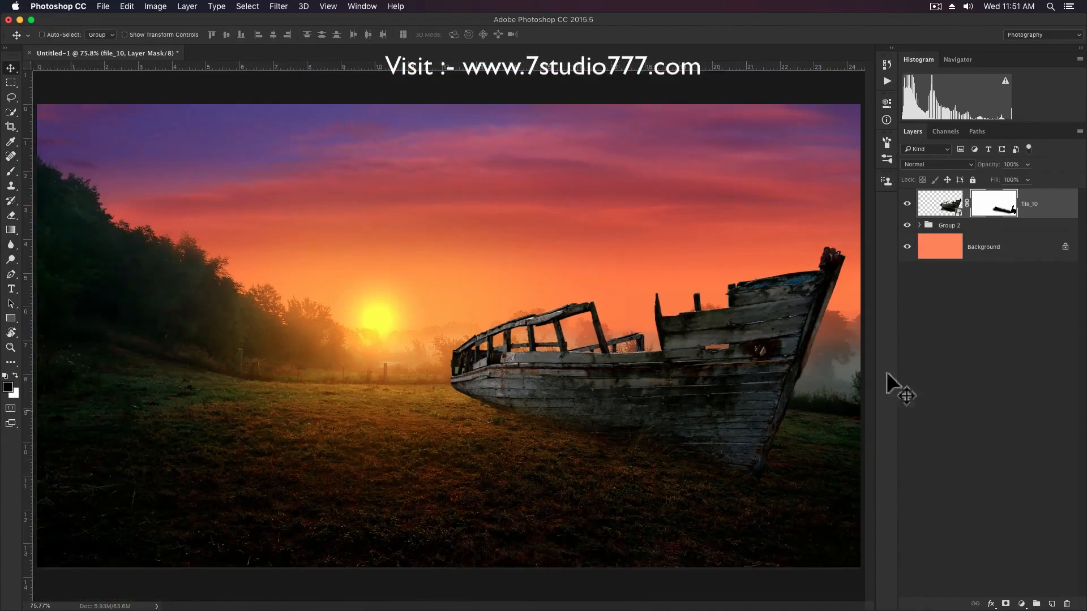
Add a Curves adjustment above Group 2, lower its white point, map input 82 to output 17, and invert its mask to black.
left_click(997, 229)
left_click(1021, 604)
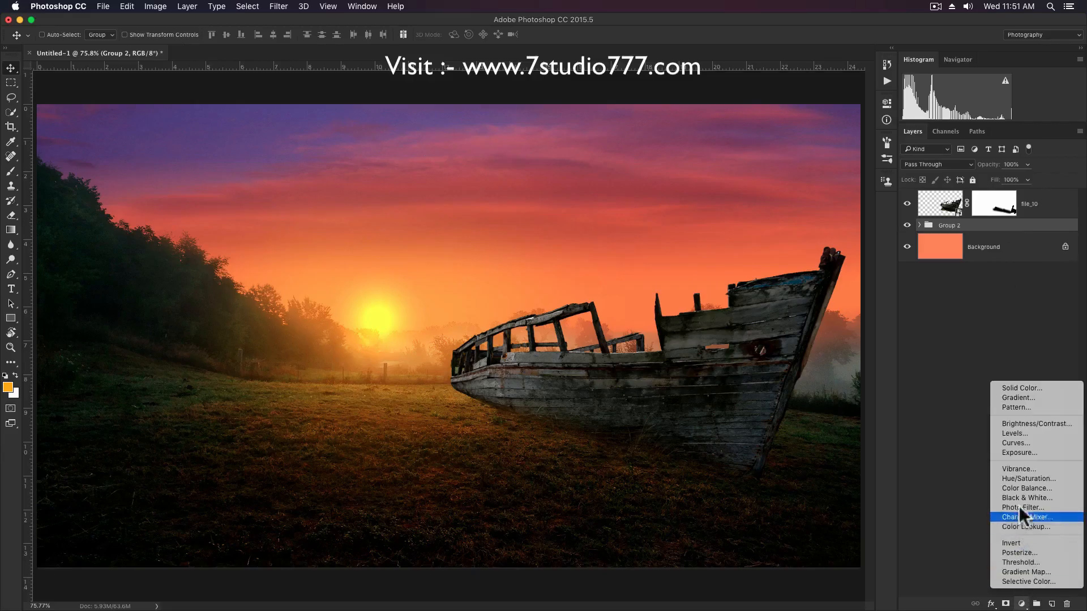
left_click(1026, 443)
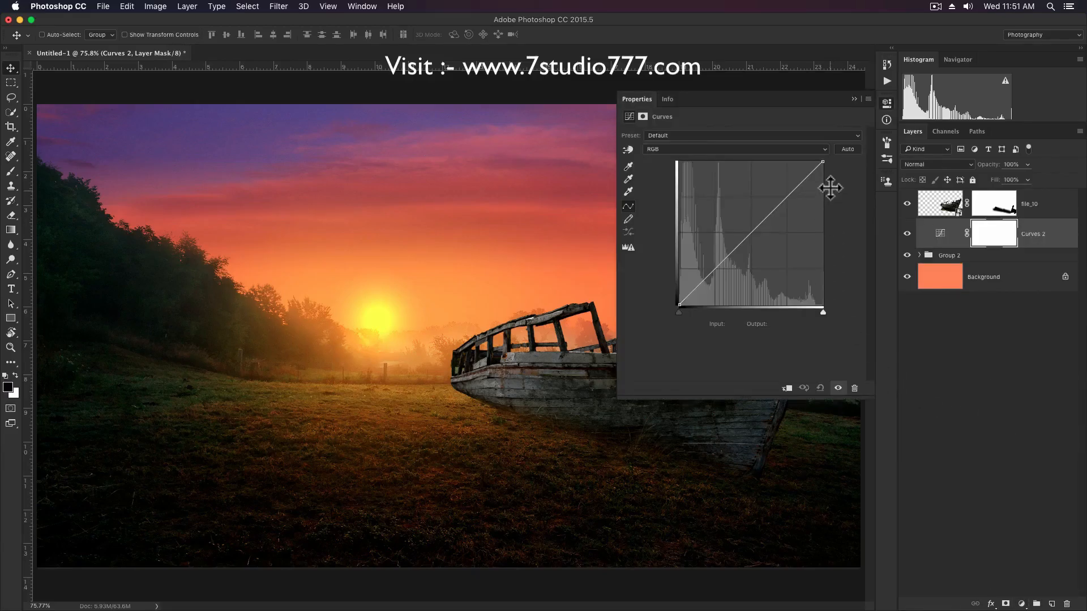
left_click_drag(824, 163, 830, 197)
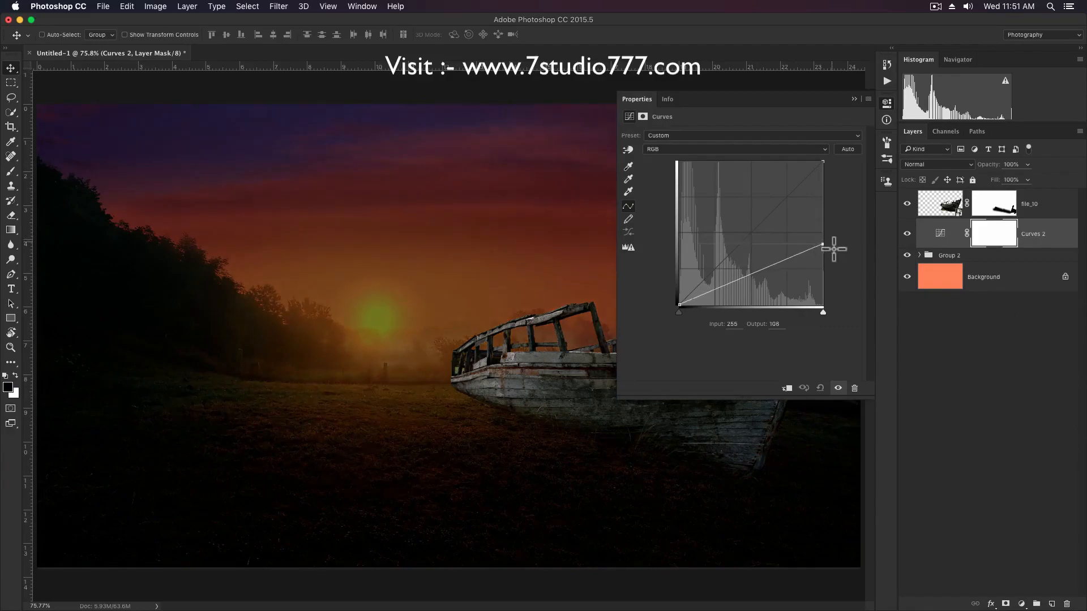
left_click_drag(833, 247, 834, 253)
left_click_drag(726, 292, 725, 295)
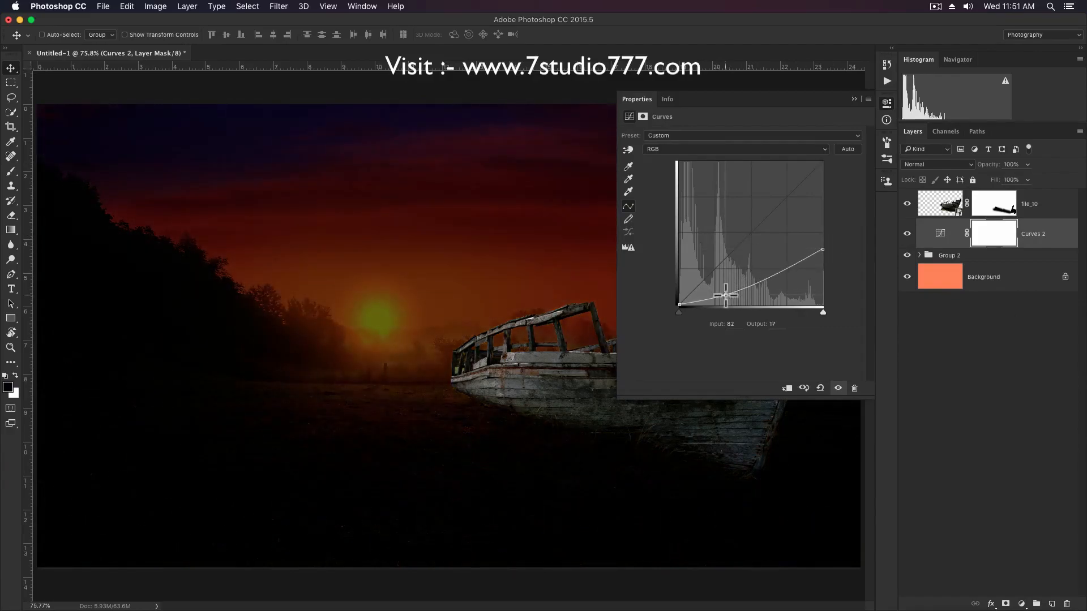
left_click(855, 99)
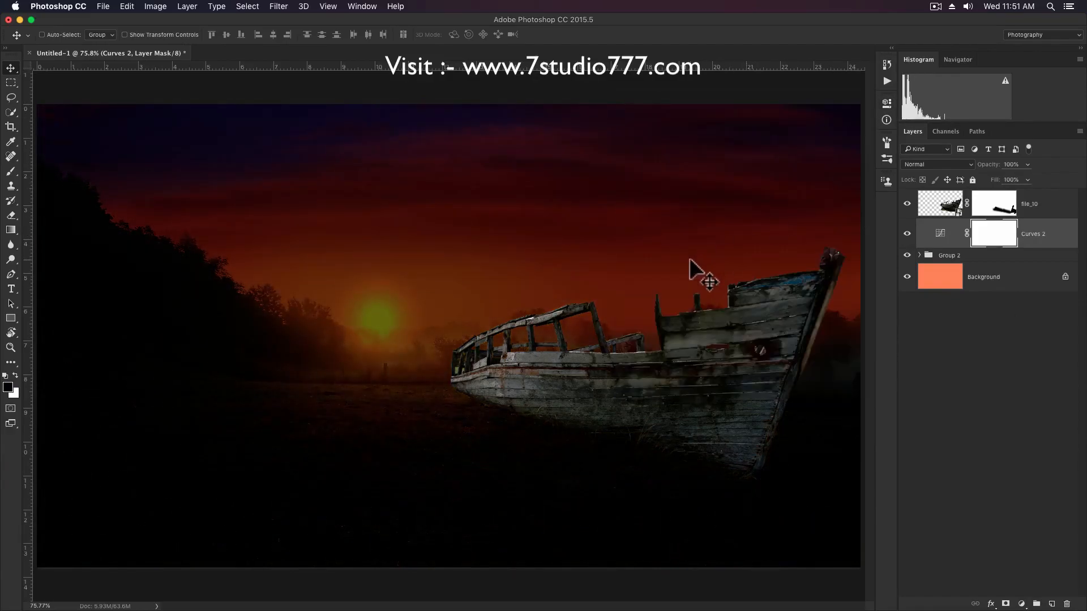
key("super+i")
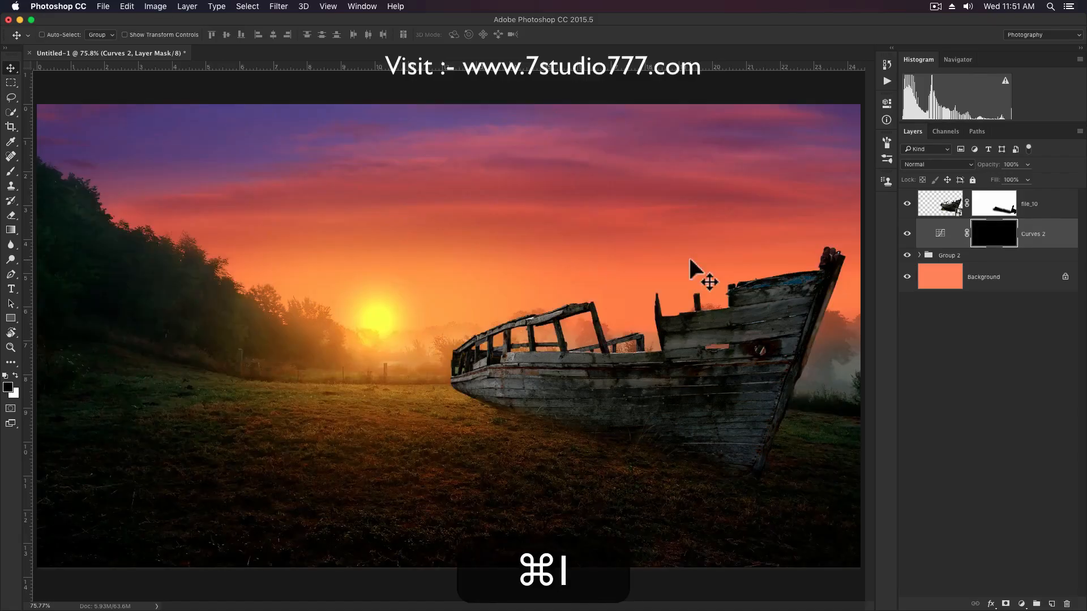
Paint a shadow under the boat's stern on the Curves 2 mask in white at 50% opacity, reducing the brush to 20 px.
key("b")
scroll(498, 413, "up", 5)
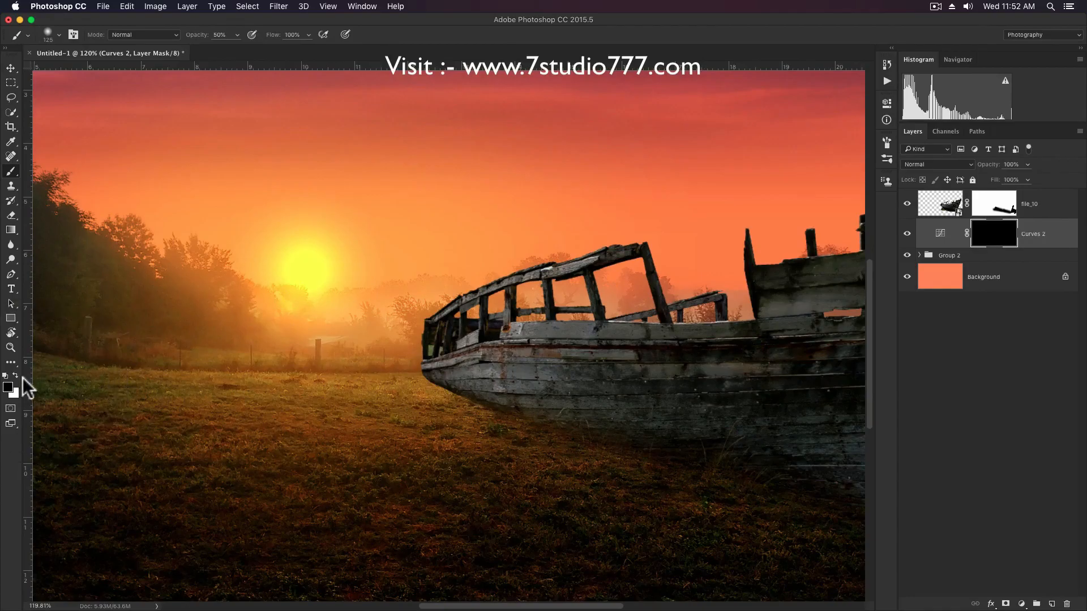
scroll(540, 437, "up", 1)
key("bracketleft")
key("bracketleft")
key("bracketleft")
key("bracketleft")
key("bracketleft")
key("bracketleft")
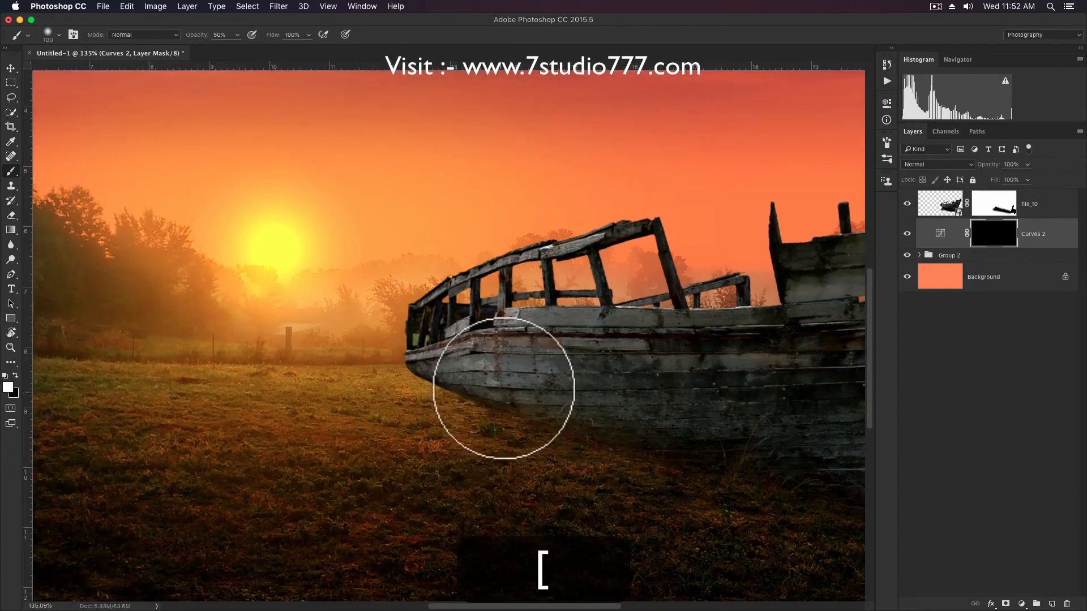
mouse_move(469, 389)
left_mouse_down()
mouse_move(444, 377)
mouse_move(490, 412)
left_mouse_up()
key("bracketleft")
key("bracketleft")
key("bracketleft")
key("bracketleft")
key("bracketleft")
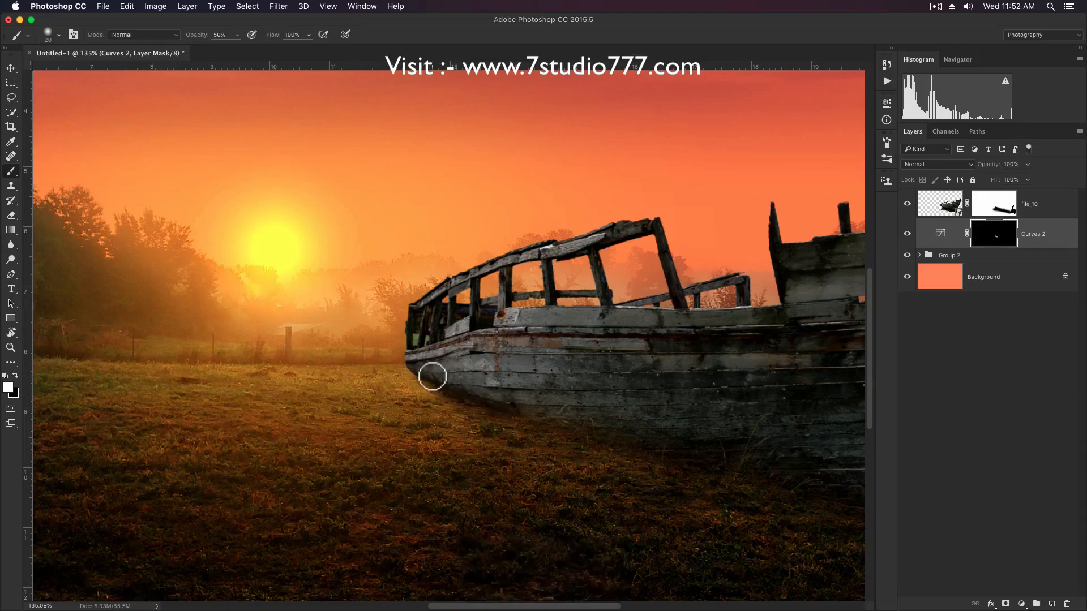
left_click_drag(434, 382, 623, 442)
Extend the shadow along the hull's base toward the bow with a 50 px white brush on the Curves 2 mask.
key("bracketright")
key("bracketright")
key("bracketright")
key("bracketright")
key("bracketright")
key("bracketright")
left_click_drag(514, 410, 539, 408)
left_click_drag(641, 420, 459, 352)
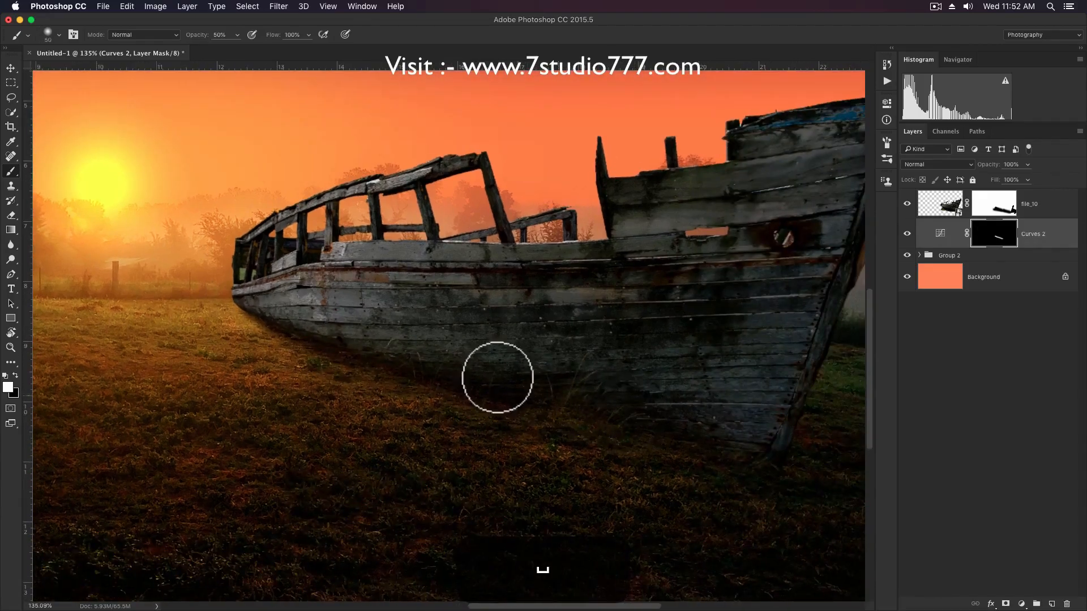
key("space")
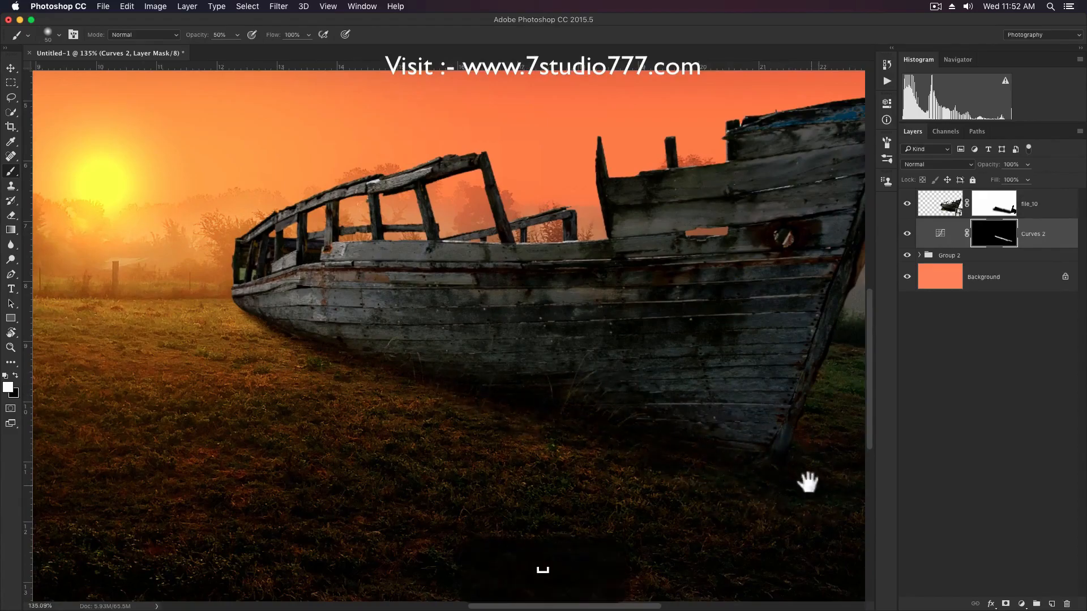
left_click_drag(808, 483, 766, 415)
Soften and widen the shadow on the ground beneath the boat with a white brush enlarged to 125 px at 30% opacity.
scroll(766, 415, "down", 3)
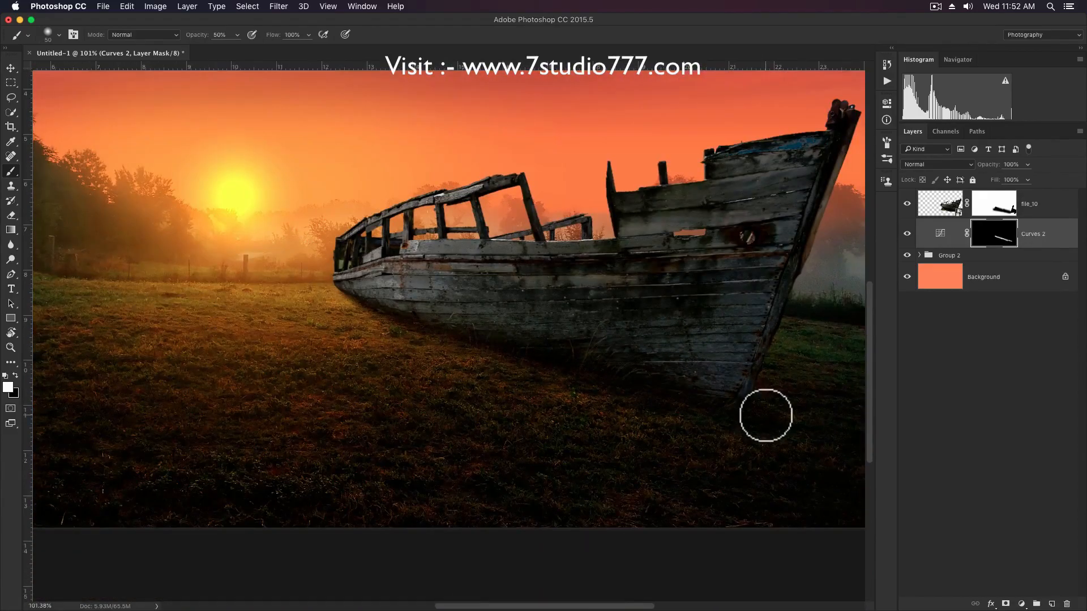
key("3")
key("bracketright")
key("bracketright")
key("bracketright")
key("bracketright")
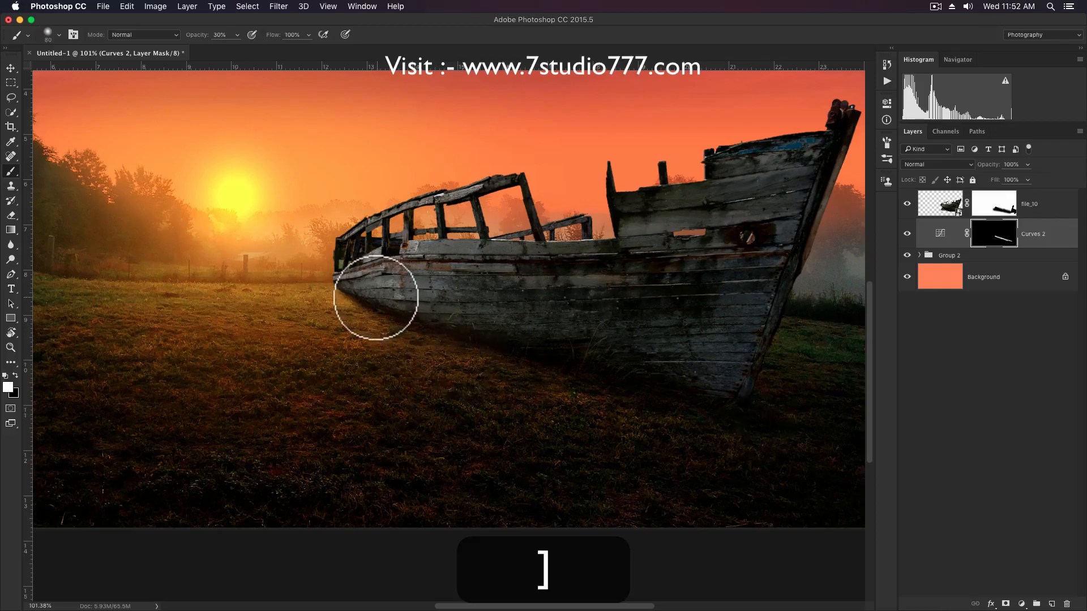
key("bracketright")
key("bracketright")
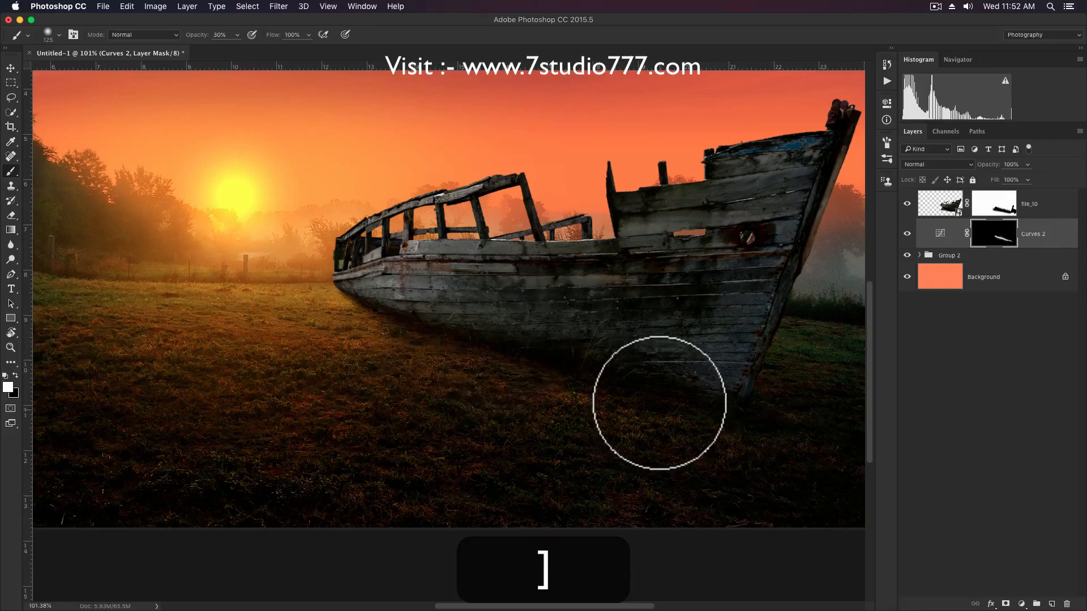
key("v")
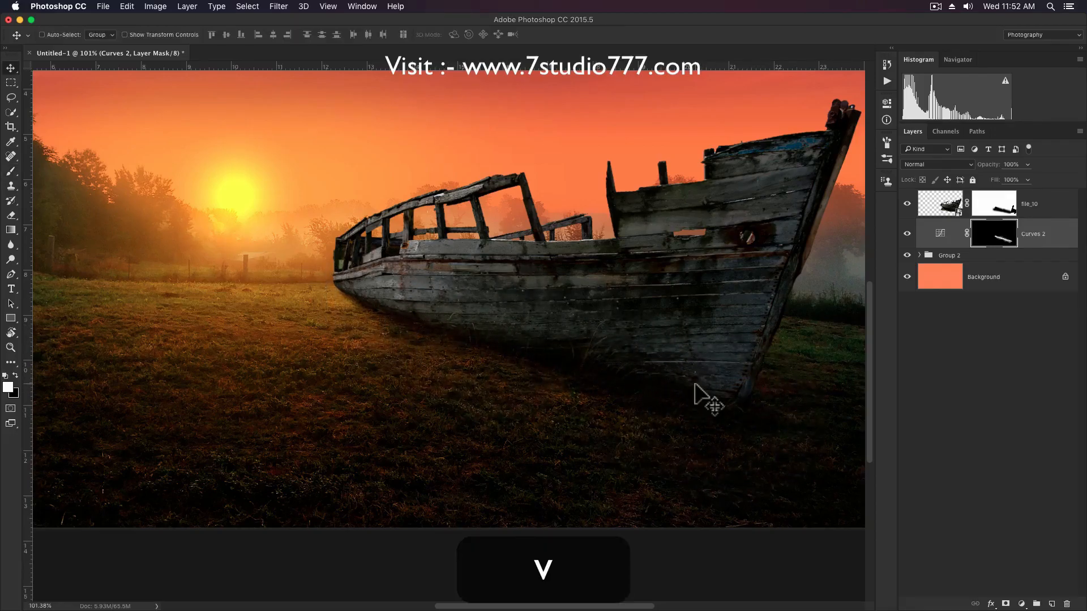
Darken the file_10 boat image with a Curves adjustment, lowering the white point to output 214 and mapping input 88 to output 61.
scroll(722, 387, "down", 1)
left_click(945, 210)
scroll(720, 282, "up", 2)
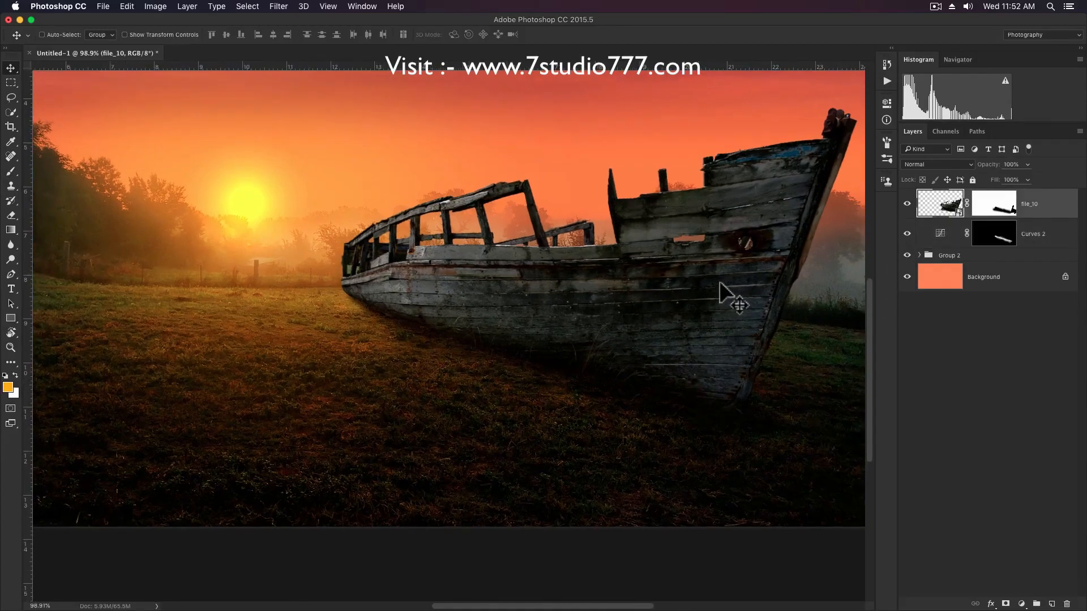
key("space")
left_click_drag(732, 285, 605, 330)
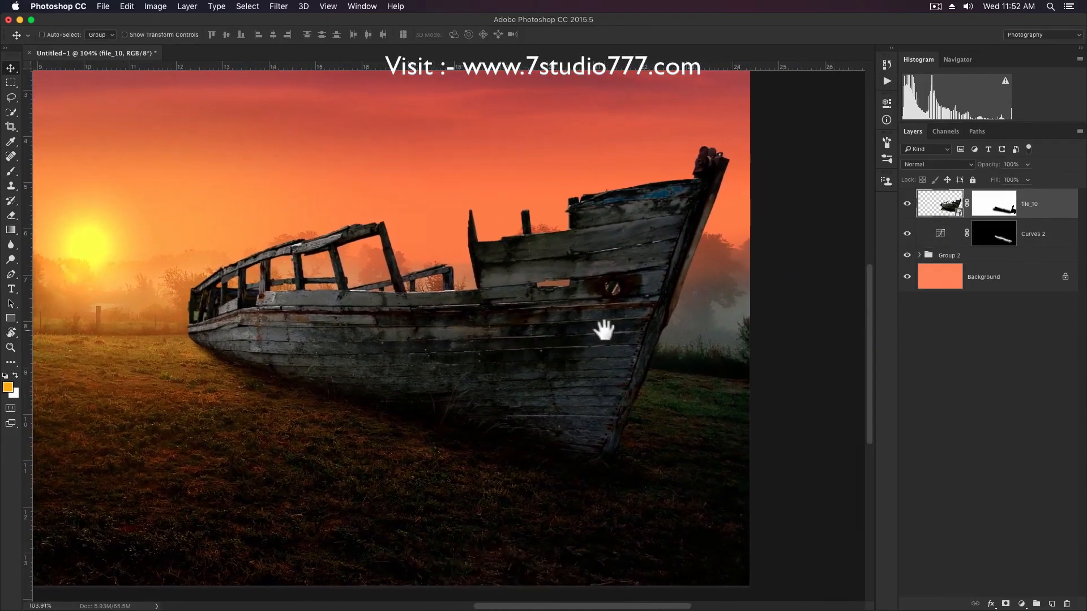
key("super+m")
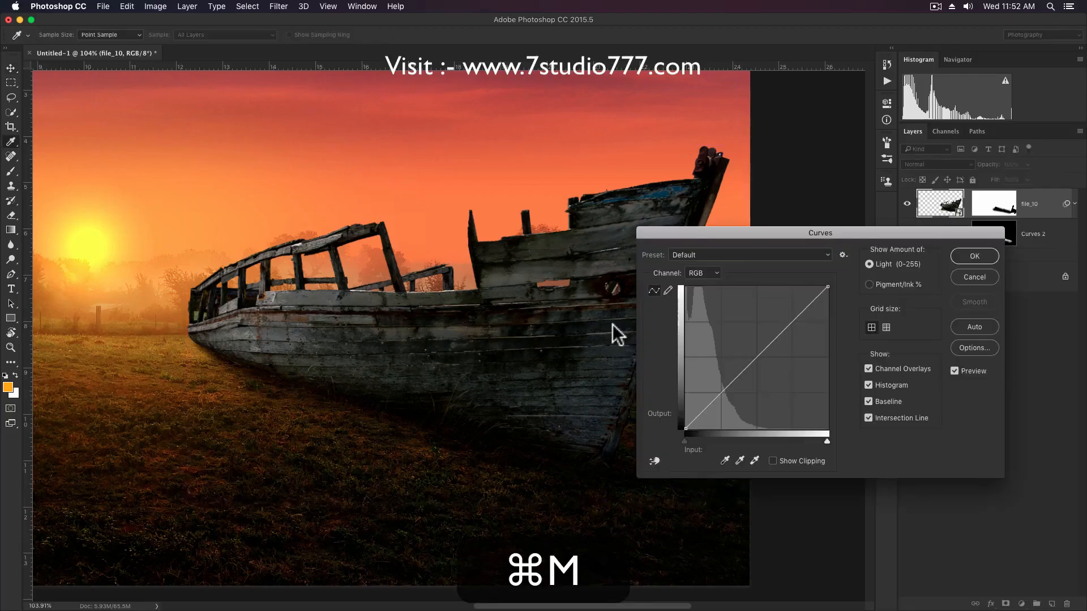
left_click_drag(829, 287, 833, 311)
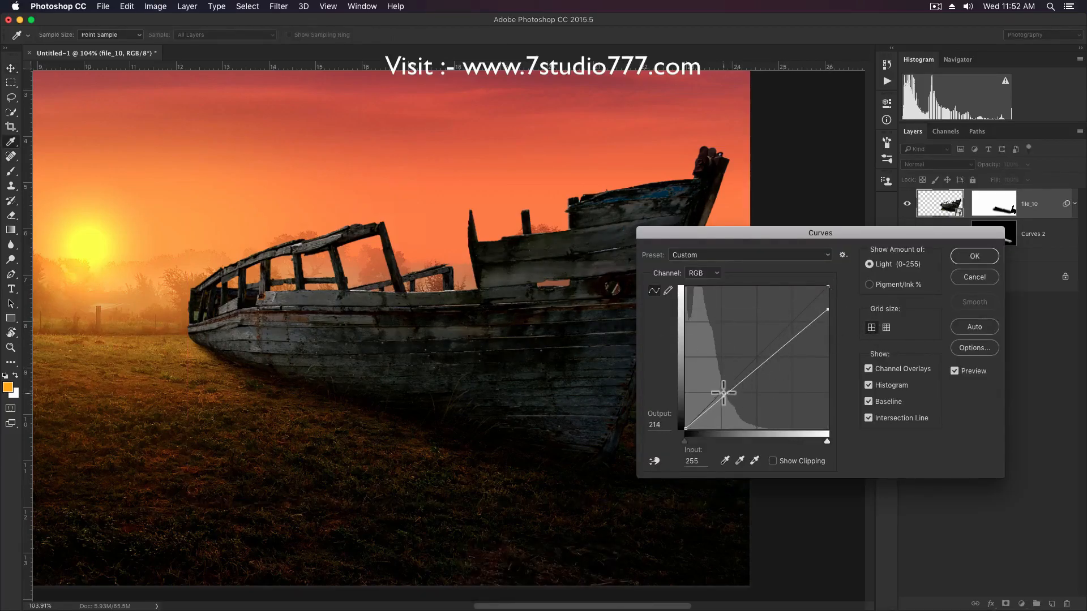
left_click_drag(735, 395, 735, 395)
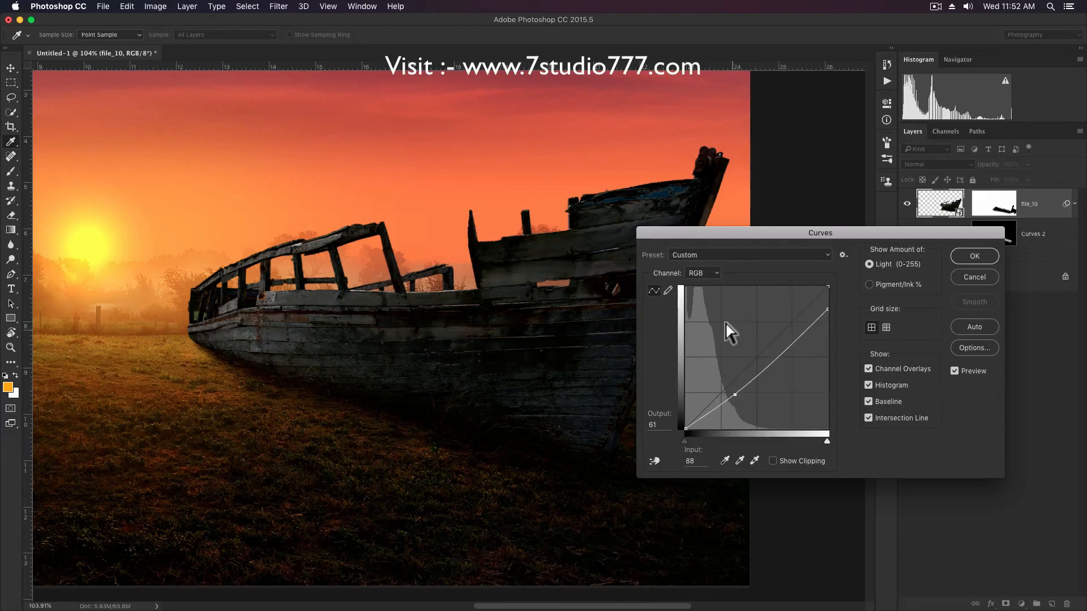
Warm the boat's tones by raising the Red curve (input 70 to 80) and Green curve (66 to 74), and apply the Curves.
left_click(701, 281)
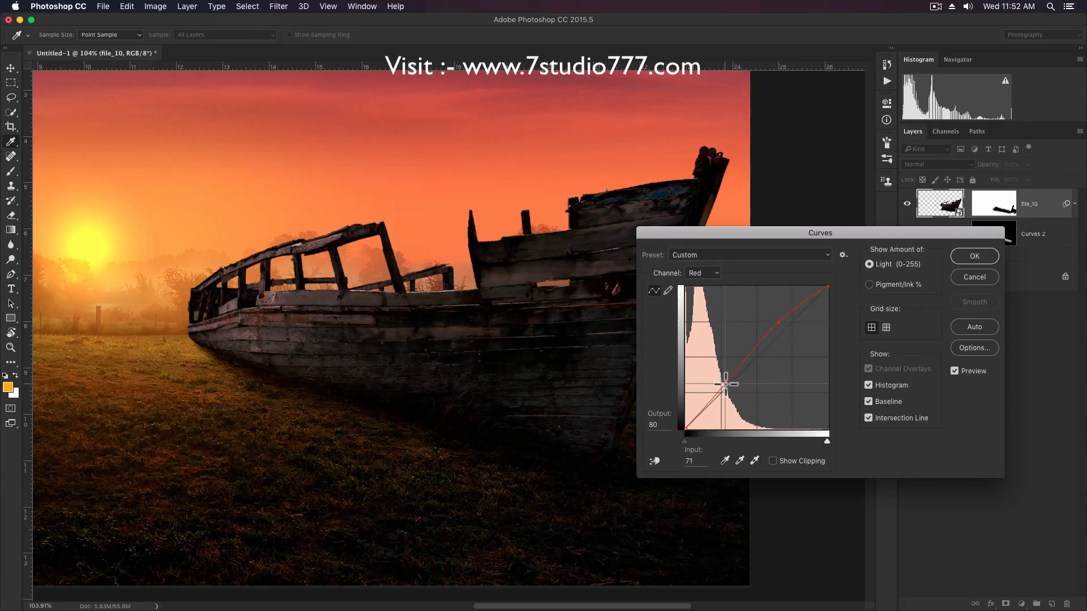
left_click(706, 271)
left_click(704, 281)
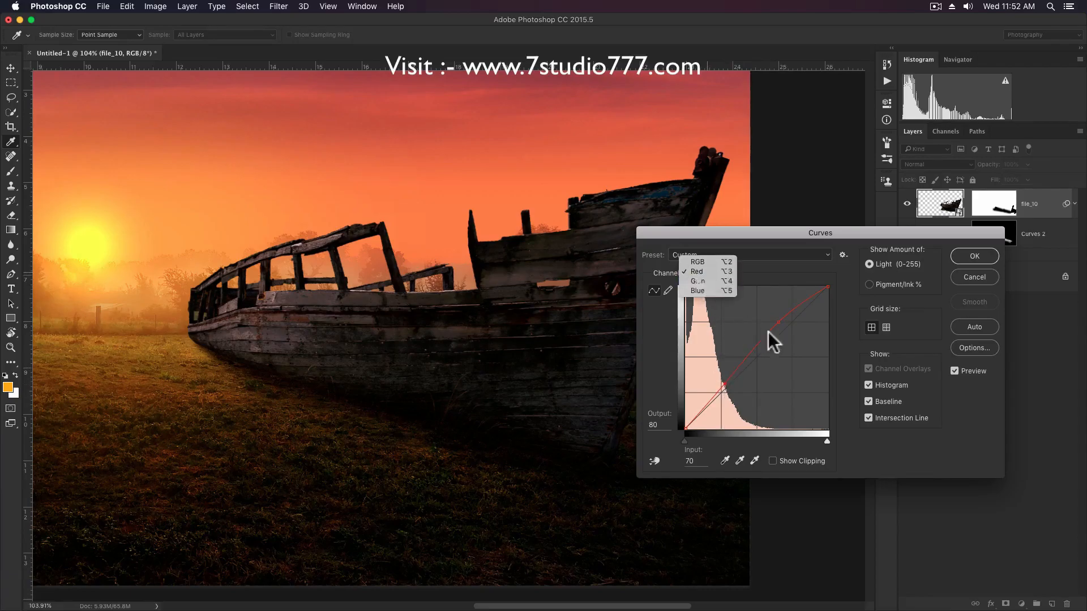
left_click_drag(787, 328, 785, 325)
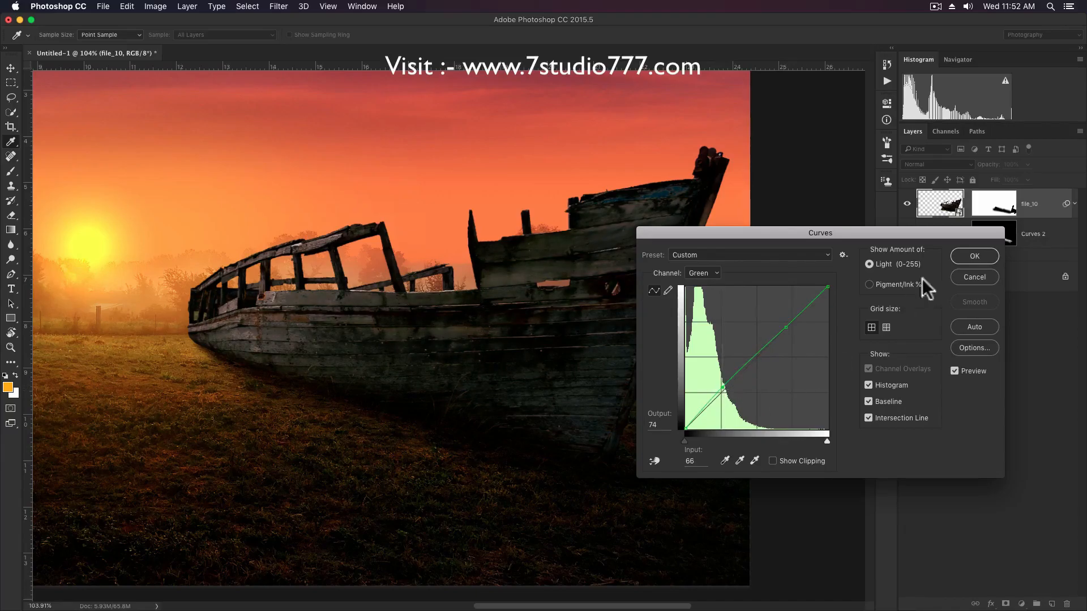
left_click(969, 259)
Collapse the smart filter list under file_10.
key("v")
scroll(646, 213, "down", 3)
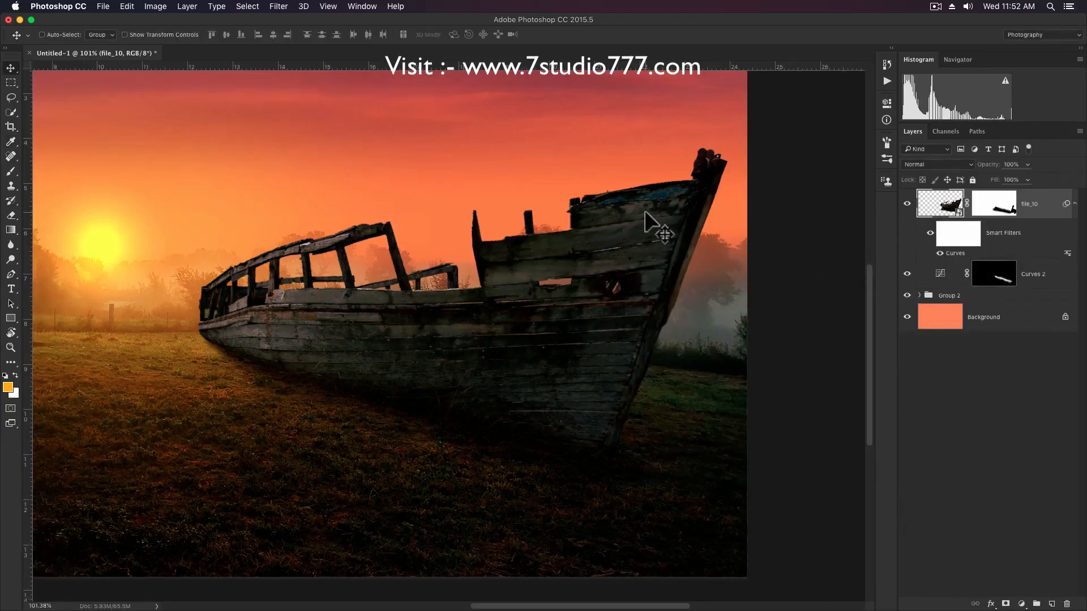
key("super+0")
scroll(510, 375, "up", 2)
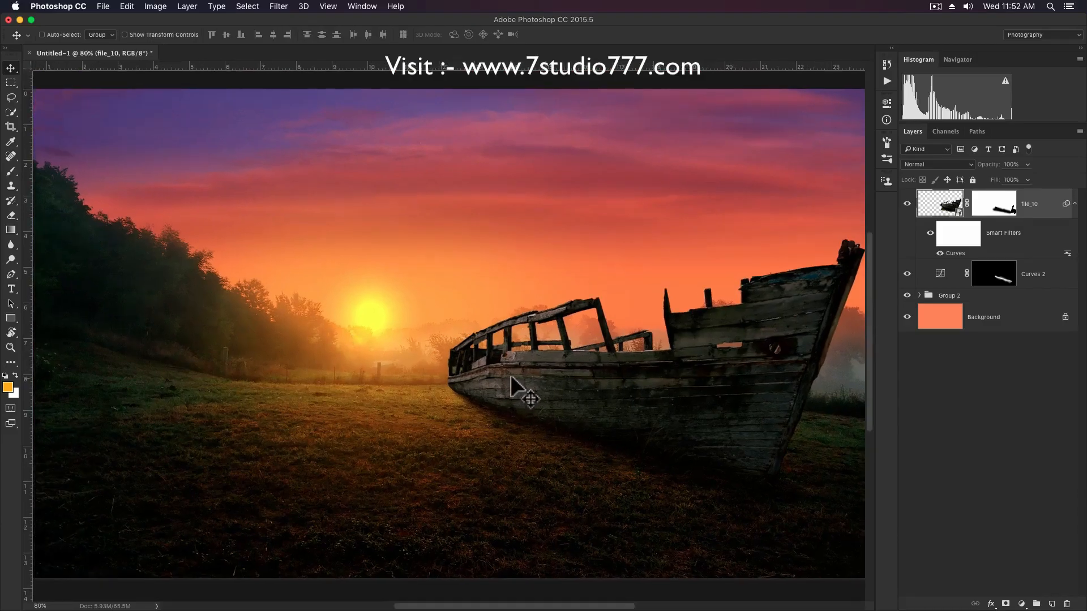
left_click_drag(510, 375, 542, 343)
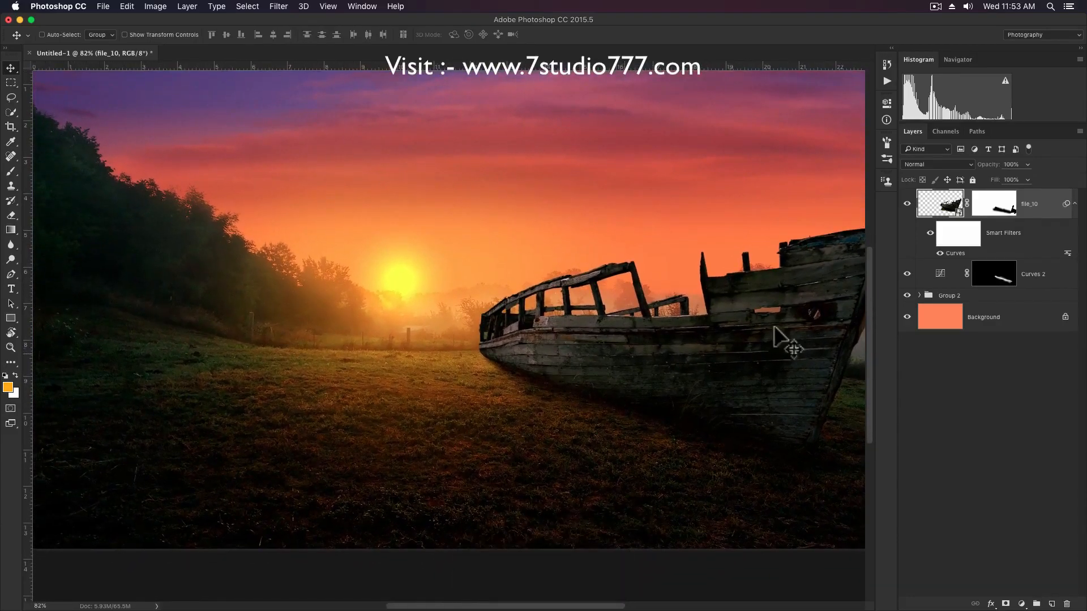
left_click(1075, 204)
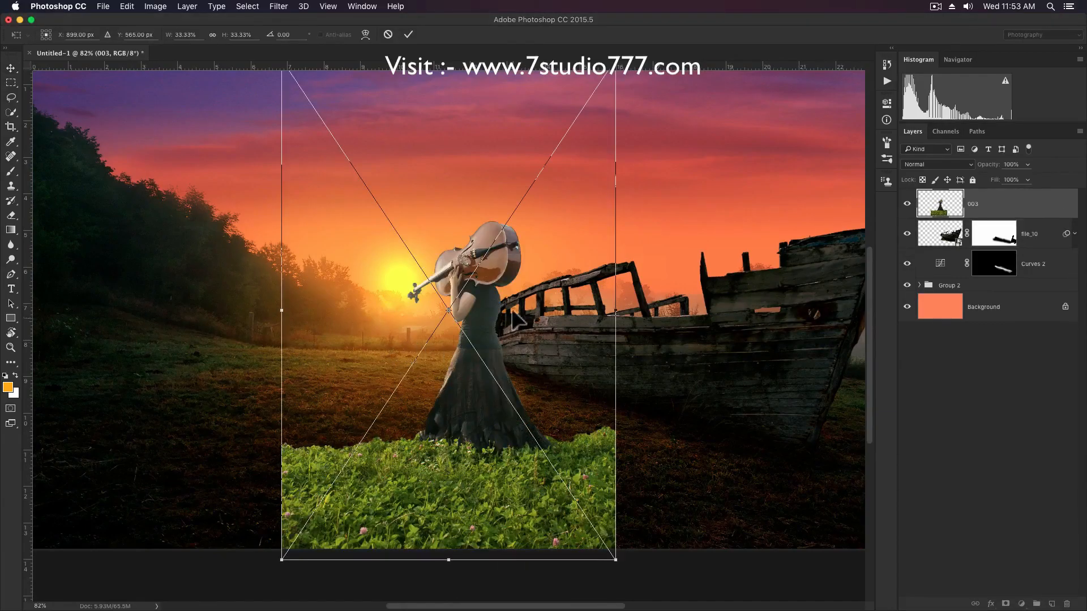
Flip the placed 003 violin woman image horizontally, scale it down, position her between the sun and the boat, and place it.
right_click(509, 306)
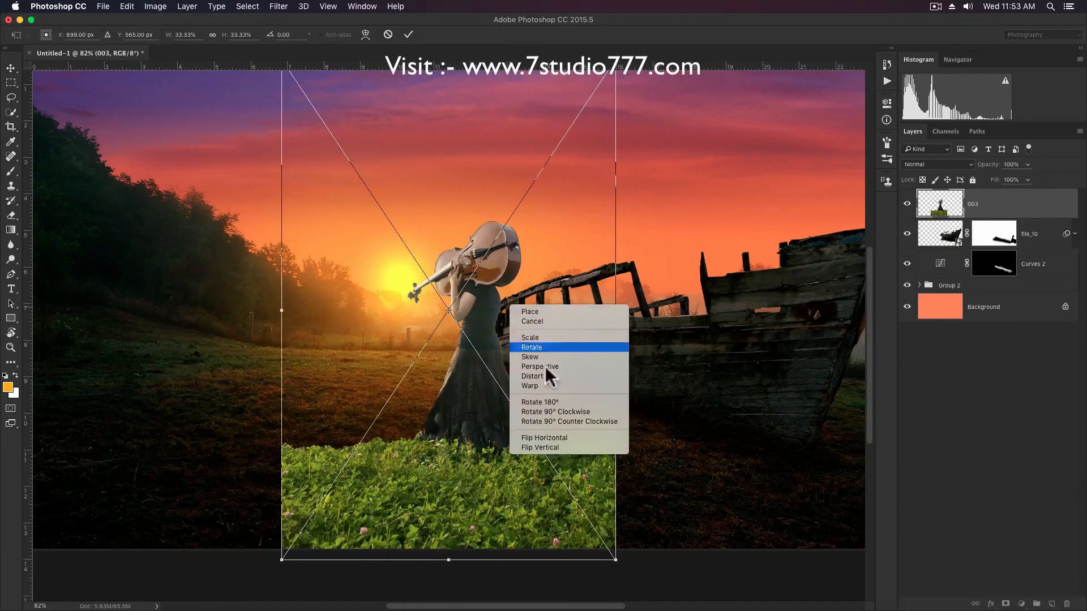
left_click(545, 438)
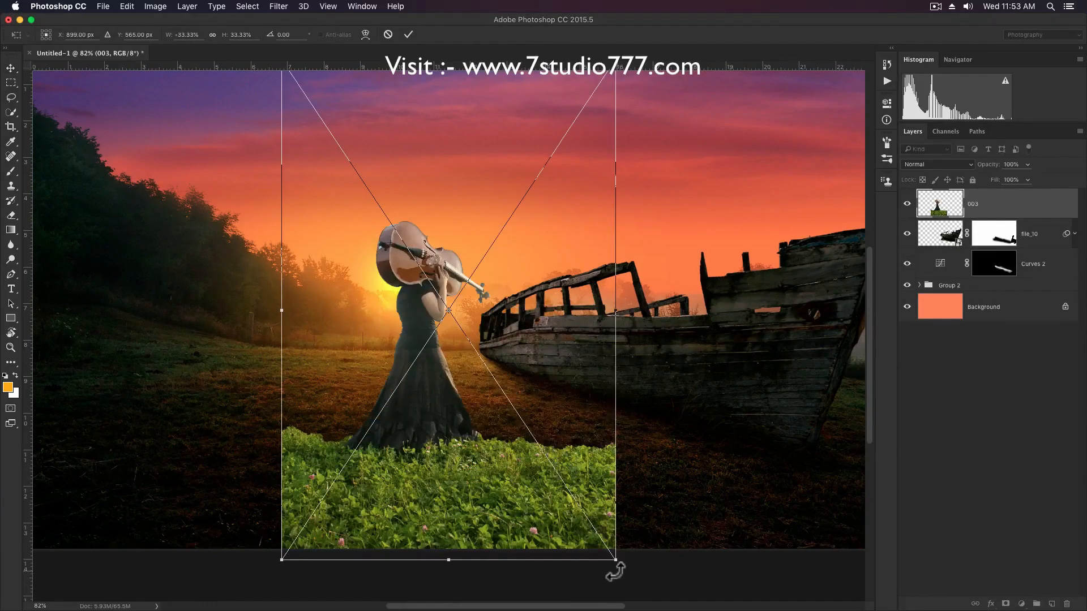
left_click_drag(614, 559, 546, 478)
left_click_drag(520, 434, 481, 437)
left_click_drag(505, 486, 515, 389)
key("Return")
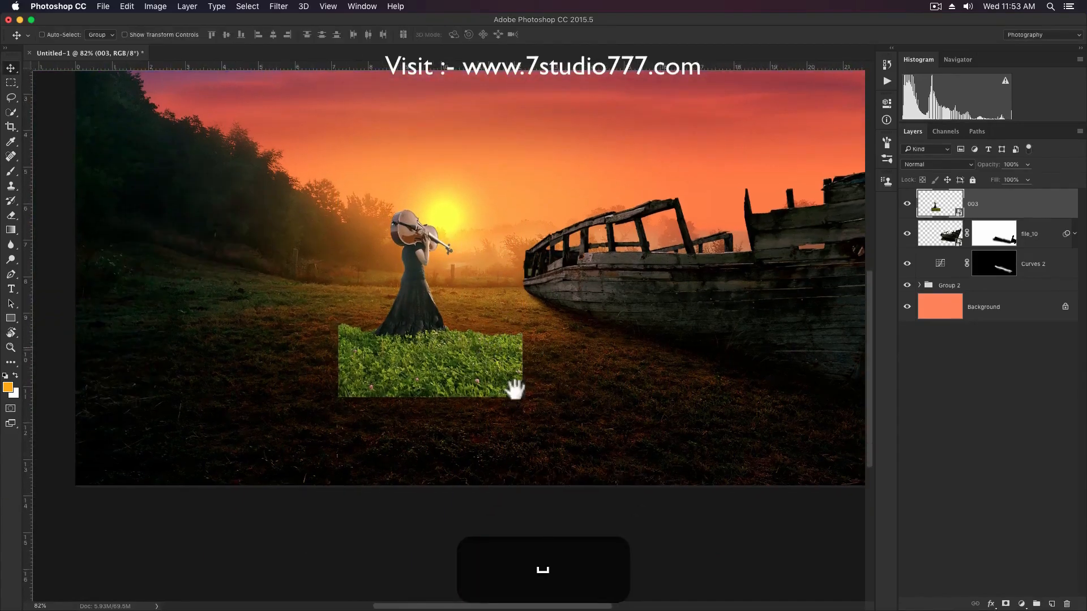
Add a layer mask to 003 and paint out the outer green grass with a 125 px black brush at 100% opacity.
left_click(1006, 604)
key("b")
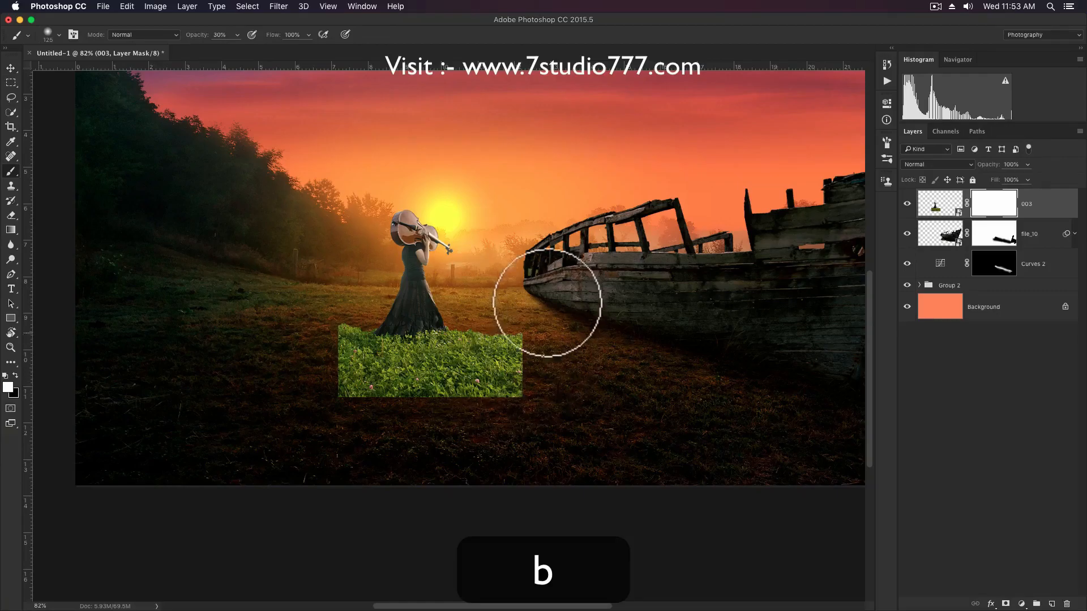
left_click(16, 376)
mouse_move(547, 323)
left_mouse_down()
mouse_move(515, 368)
mouse_move(528, 318)
mouse_move(520, 384)
mouse_move(461, 416)
mouse_move(356, 402)
mouse_move(330, 365)
mouse_move(329, 325)
left_mouse_up()
key("0")
scroll(464, 351, "up", 3)
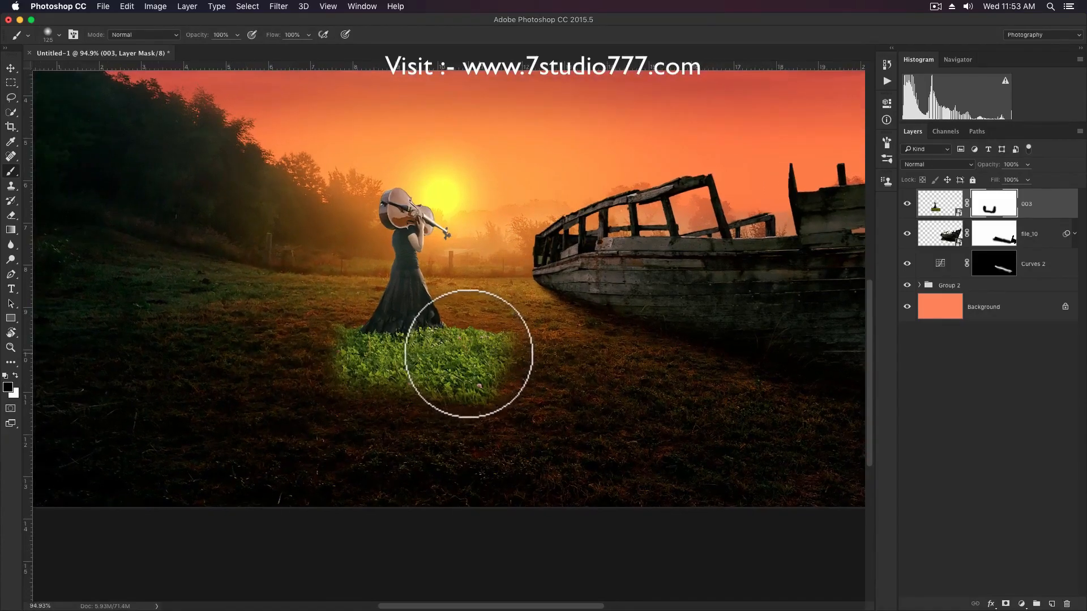
mouse_move(512, 330)
left_mouse_down()
mouse_move(459, 401)
mouse_move(322, 396)
left_mouse_up()
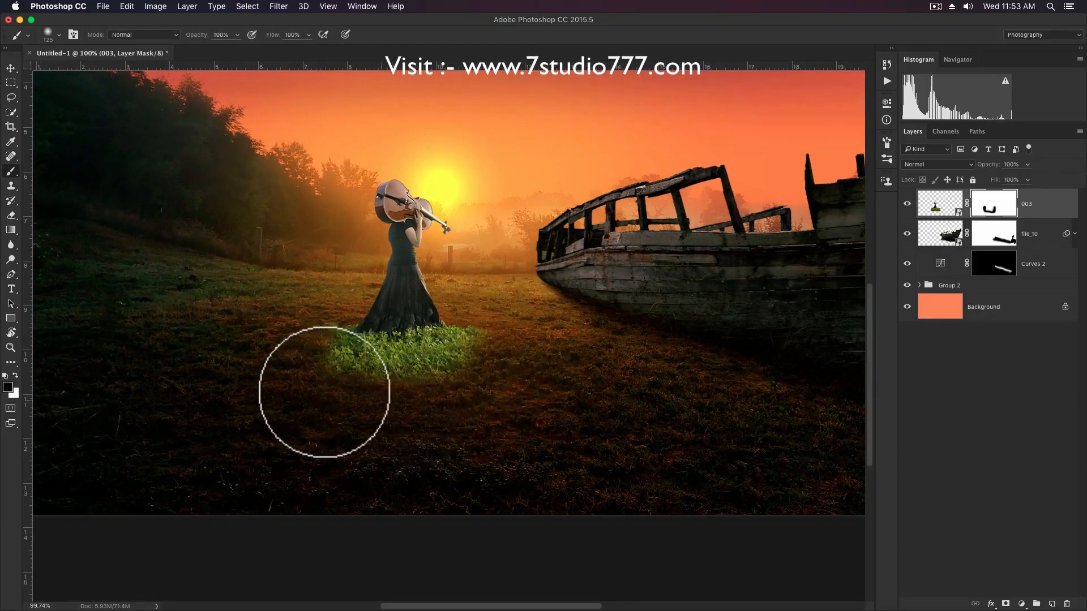
scroll(374, 358, "up", 3)
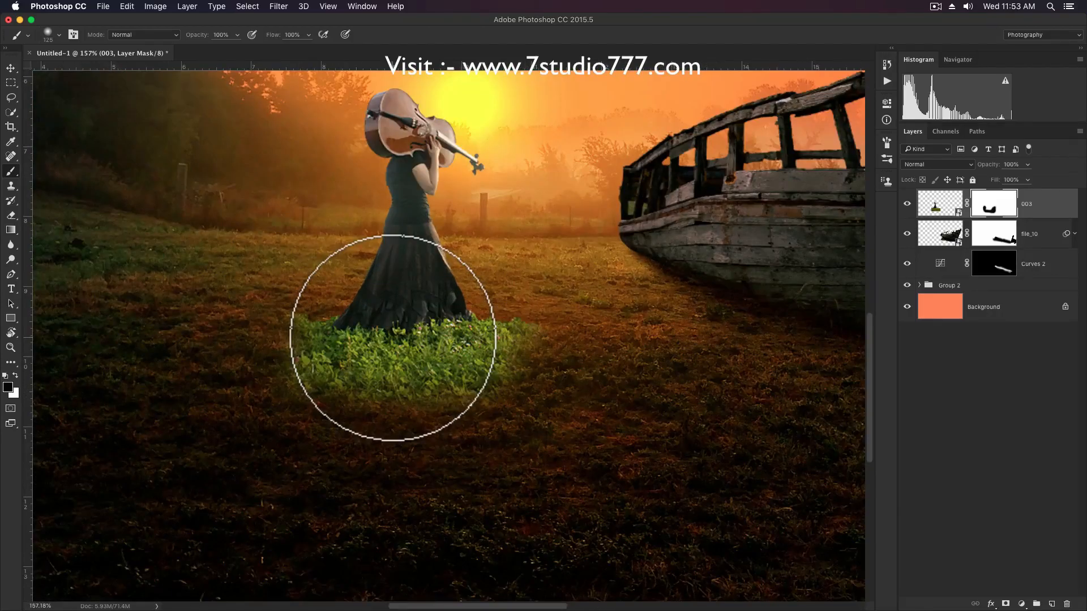
Mask out the remaining green grass around the dress hem with smaller black brushes down to 50 px at 30% opacity.
key("3")
key("bracketleft")
key("bracketleft")
key("bracketleft")
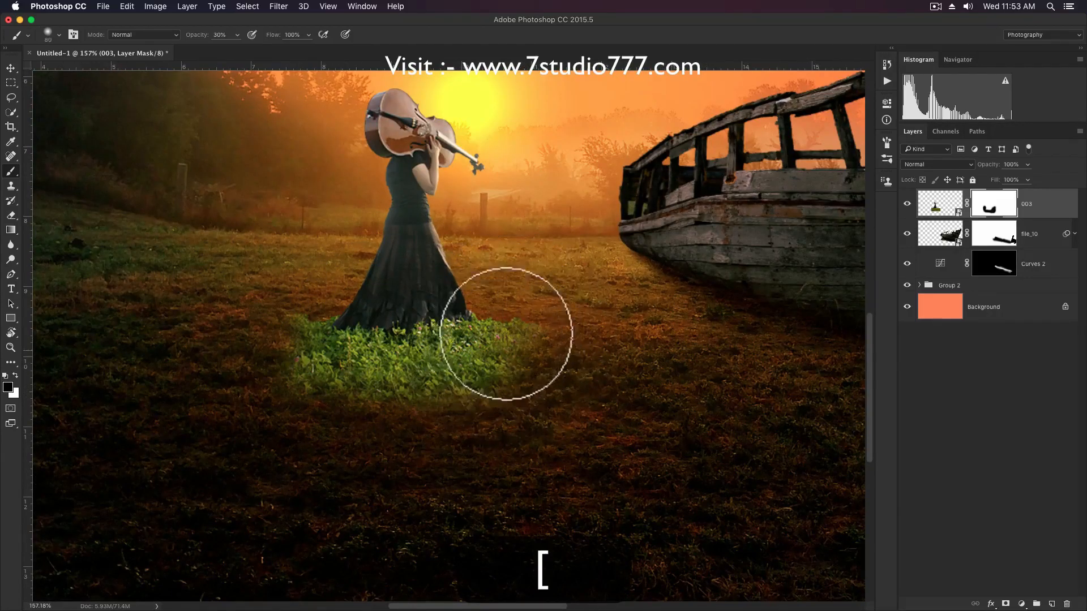
key("bracketleft")
key("bracketleft")
mouse_move(461, 336)
left_mouse_down()
mouse_move(389, 391)
mouse_move(491, 367)
mouse_move(346, 403)
mouse_move(524, 386)
mouse_move(406, 399)
mouse_move(481, 388)
mouse_move(534, 322)
mouse_move(403, 386)
mouse_move(391, 359)
mouse_move(350, 365)
mouse_move(396, 356)
mouse_move(302, 367)
mouse_move(319, 302)
mouse_move(329, 306)
mouse_move(308, 334)
mouse_move(309, 381)
mouse_move(408, 349)
mouse_move(344, 353)
mouse_move(476, 341)
mouse_move(413, 355)
mouse_move(490, 324)
mouse_move(488, 312)
mouse_move(502, 344)
mouse_move(332, 398)
mouse_move(438, 373)
mouse_move(417, 369)
left_mouse_up()
key("bracketright")
key("bracketright")
key("bracketright")
key("bracketleft")
key("bracketleft")
key("bracketleft")
key("bracketleft")
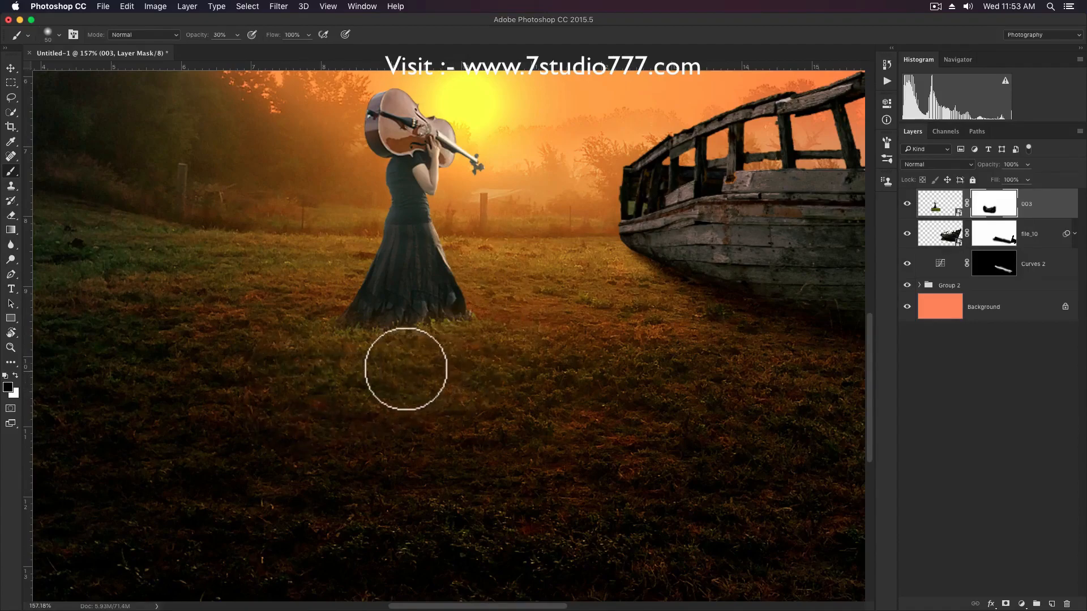
key("v")
Paint a contact shadow under the woman's dress on the Curves 2 mask with a 50 px white brush at 30% opacity.
scroll(534, 332, "down", 5)
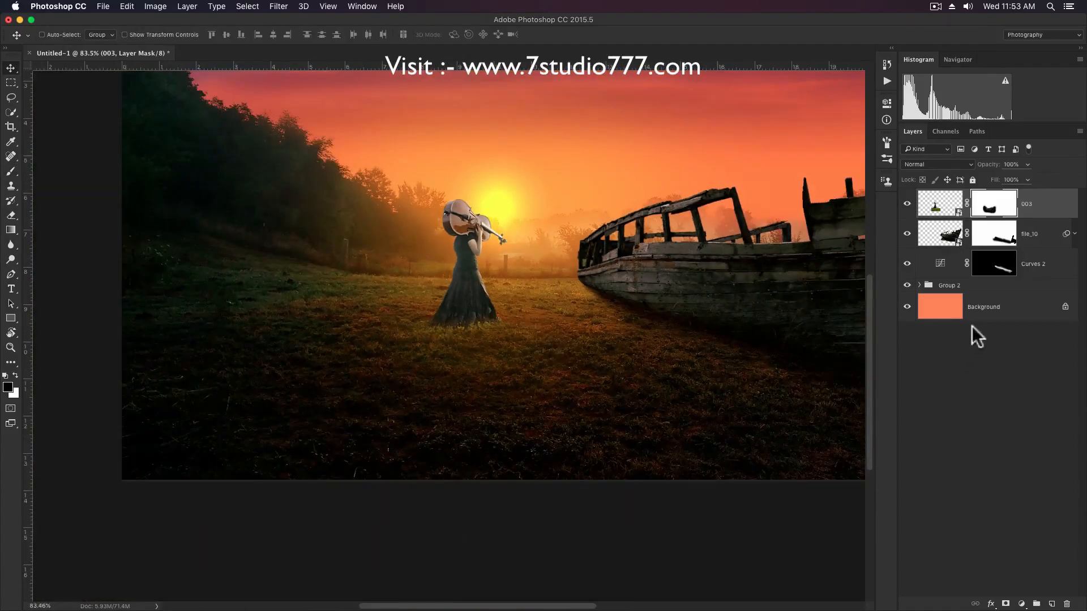
left_click(994, 270)
key("b")
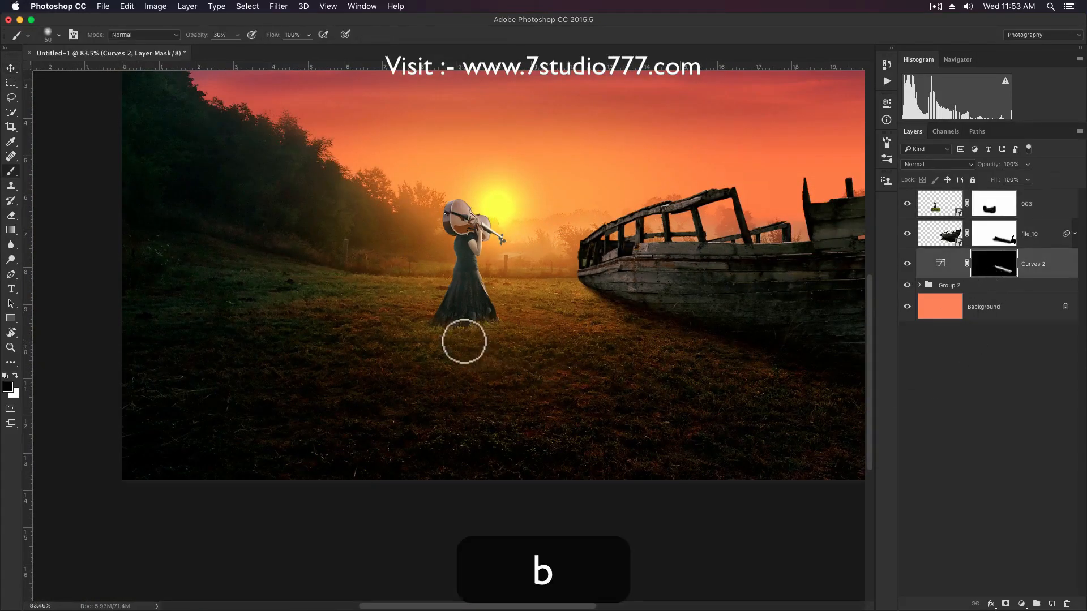
scroll(468, 340, "up", 2)
key("x")
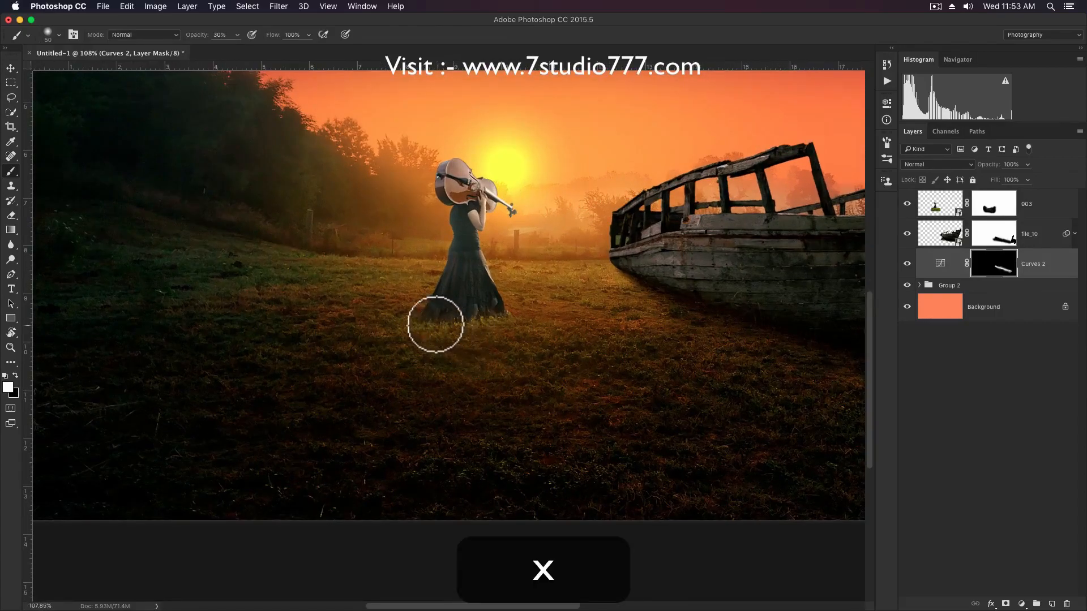
left_click_drag(428, 332, 498, 317)
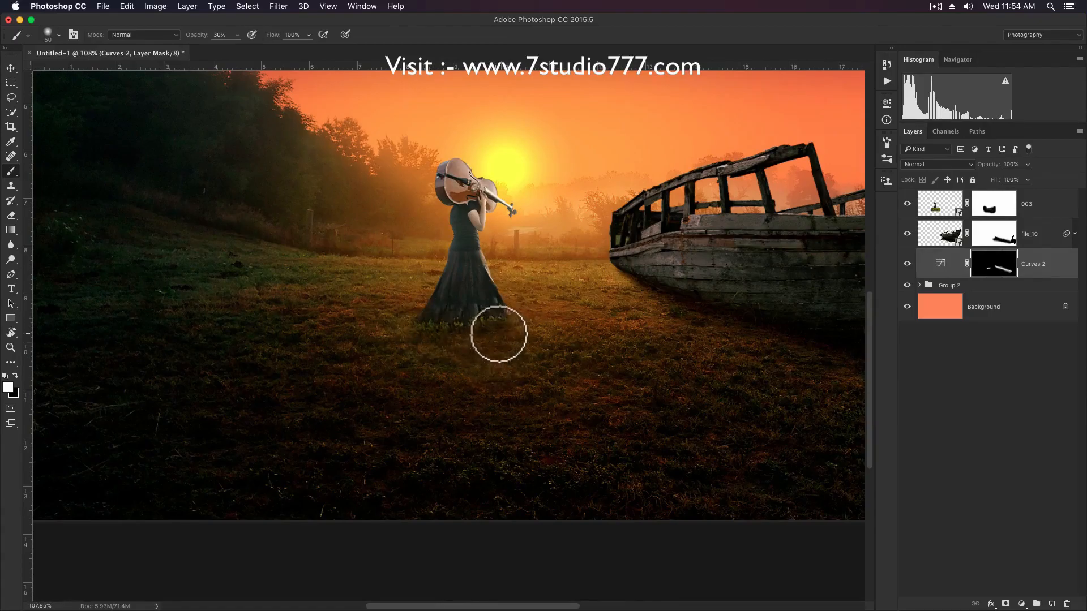
Extend the woman's shadow across the grass toward the viewer on the Curves 2 mask with a 90 px white brush.
key("bracketright")
key("bracketright")
key("bracketright")
key("bracketright")
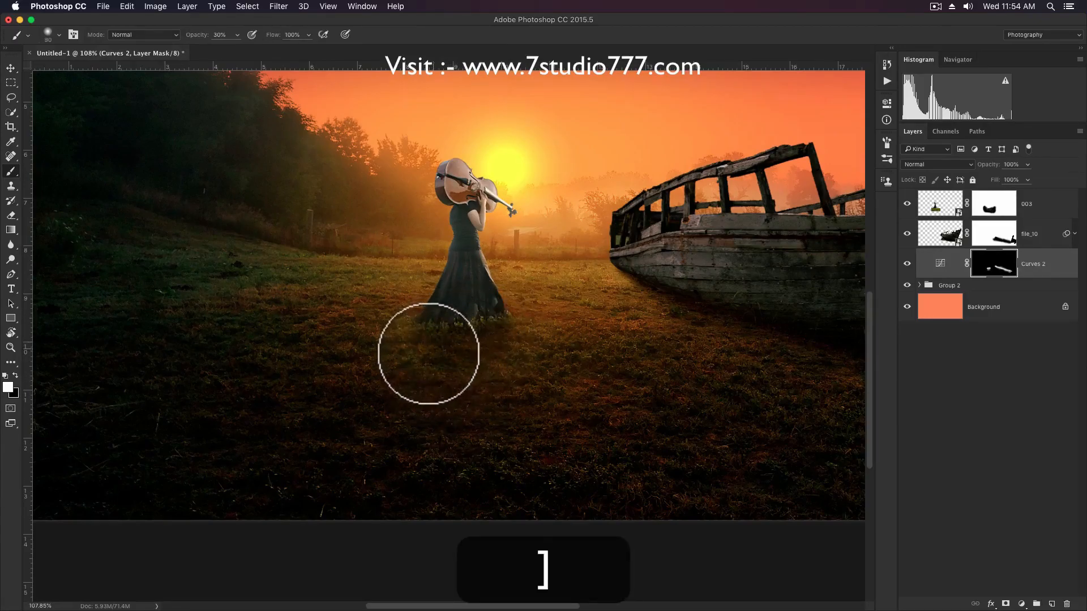
mouse_move(451, 336)
left_mouse_down()
mouse_move(428, 368)
mouse_move(434, 341)
mouse_move(453, 375)
mouse_move(489, 357)
mouse_move(465, 449)
mouse_move(447, 404)
left_mouse_up()
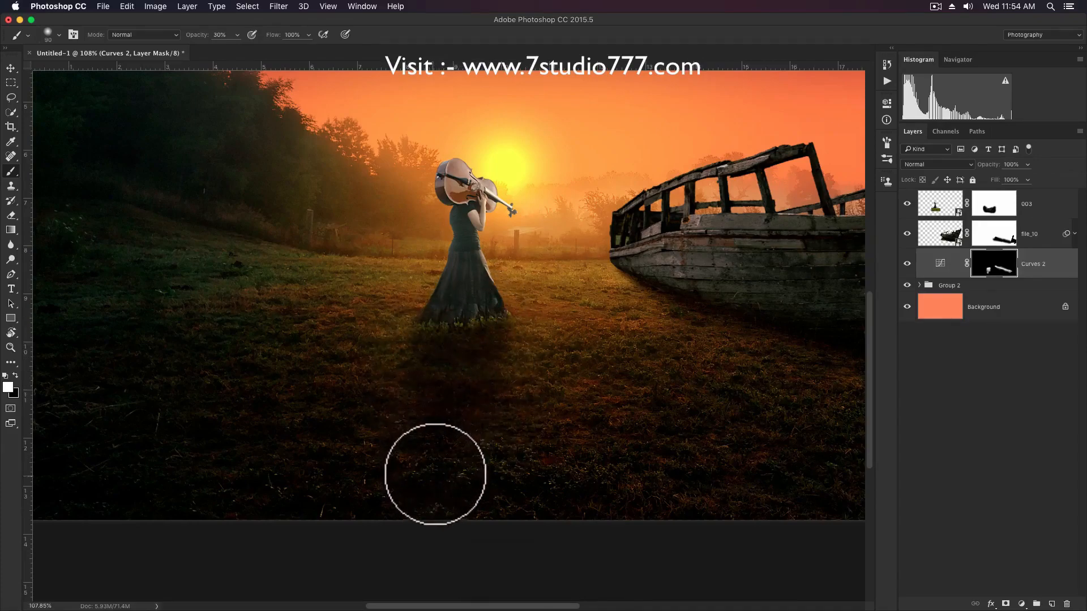
key("v")
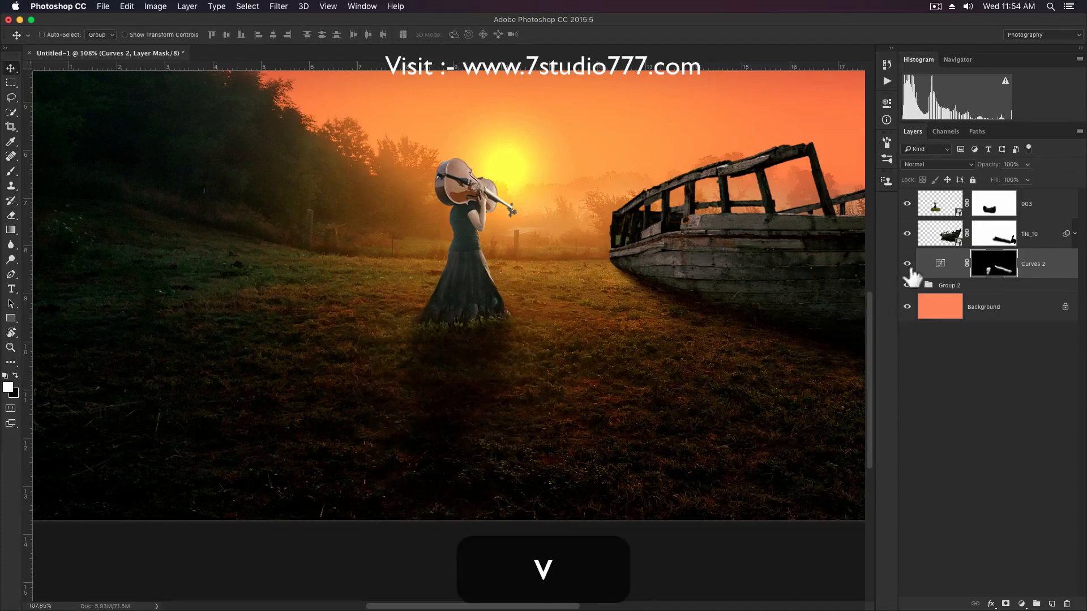
Darken the 003 woman image with Curves, lowering the white point and mapping input 79 to output 40.
left_click(930, 207)
key("super+m")
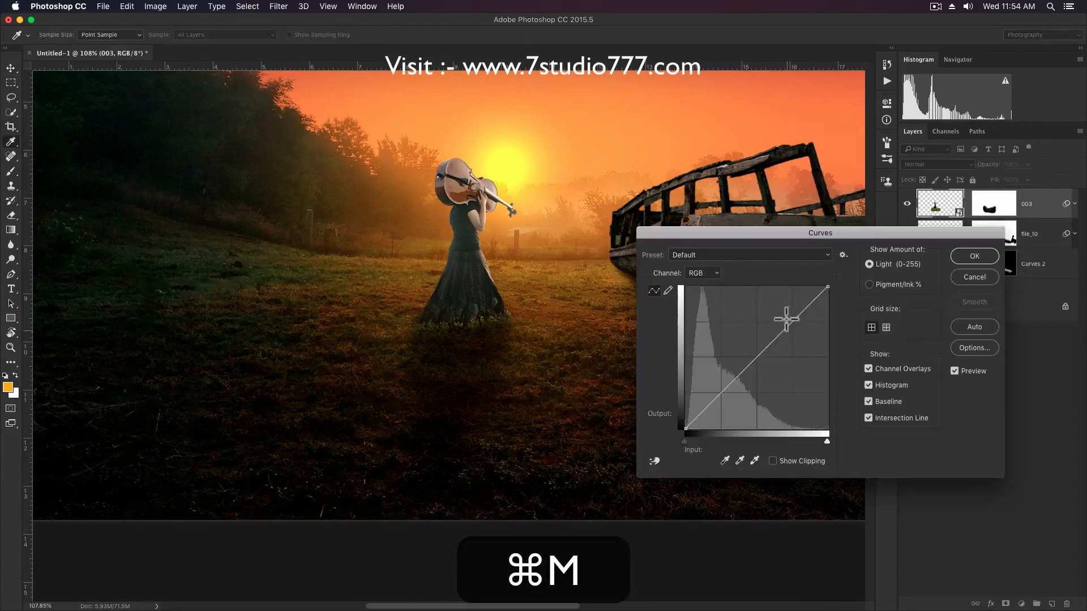
left_click_drag(827, 288, 836, 347)
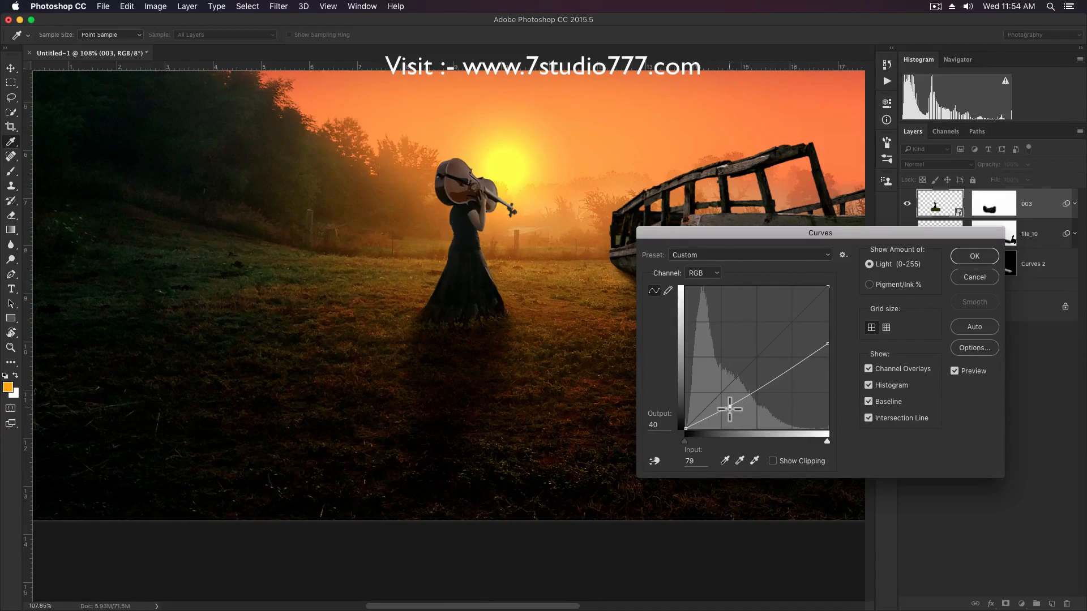
key("Return")
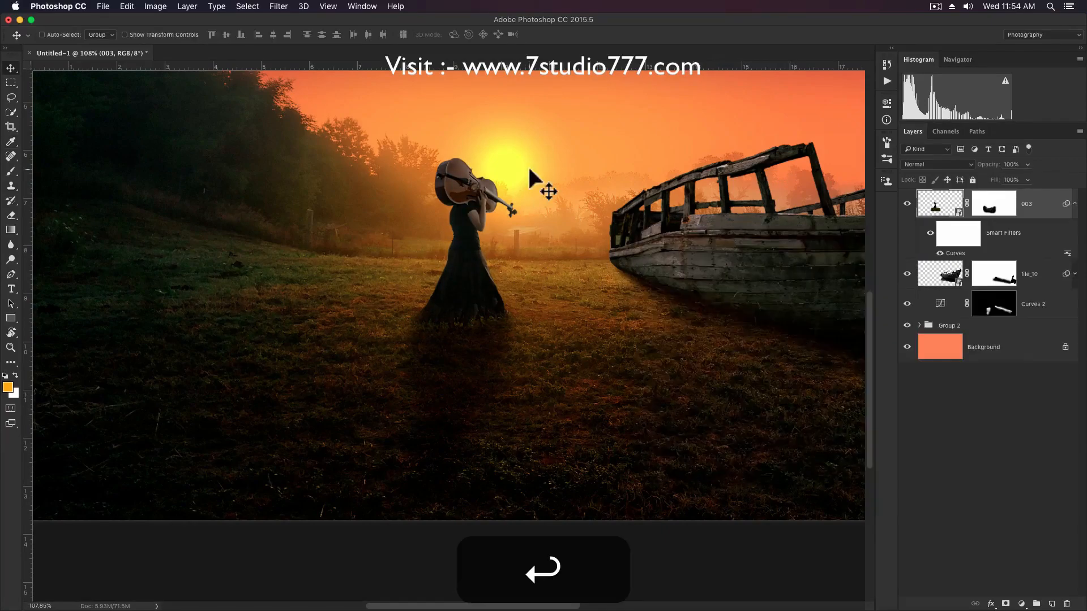
Create a new layer above 003, sample the orange sky beside the sun as brush colour, and set the layer to Screen.
scroll(528, 165, "down", 2)
scroll(529, 169, "down", 1)
key("space")
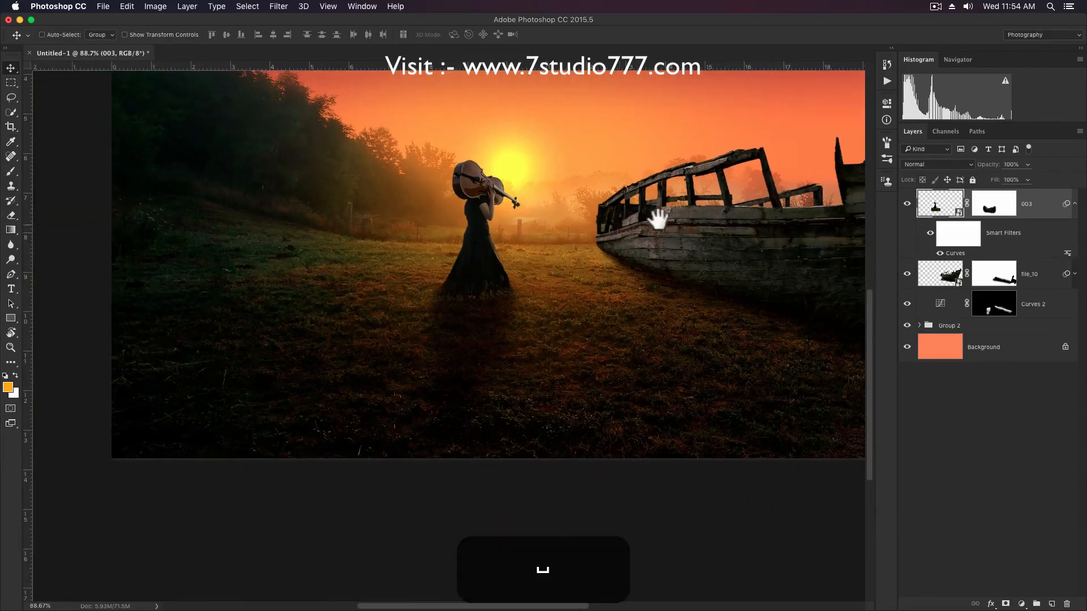
left_click_drag(660, 214, 633, 253)
key("shift+super+n")
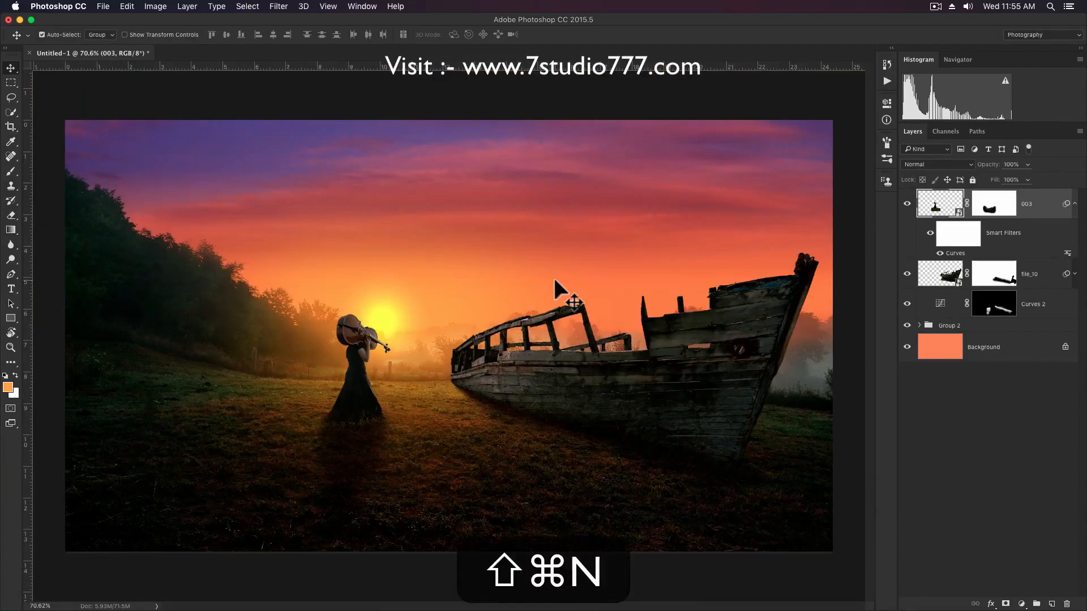
key("shift+super+Return")
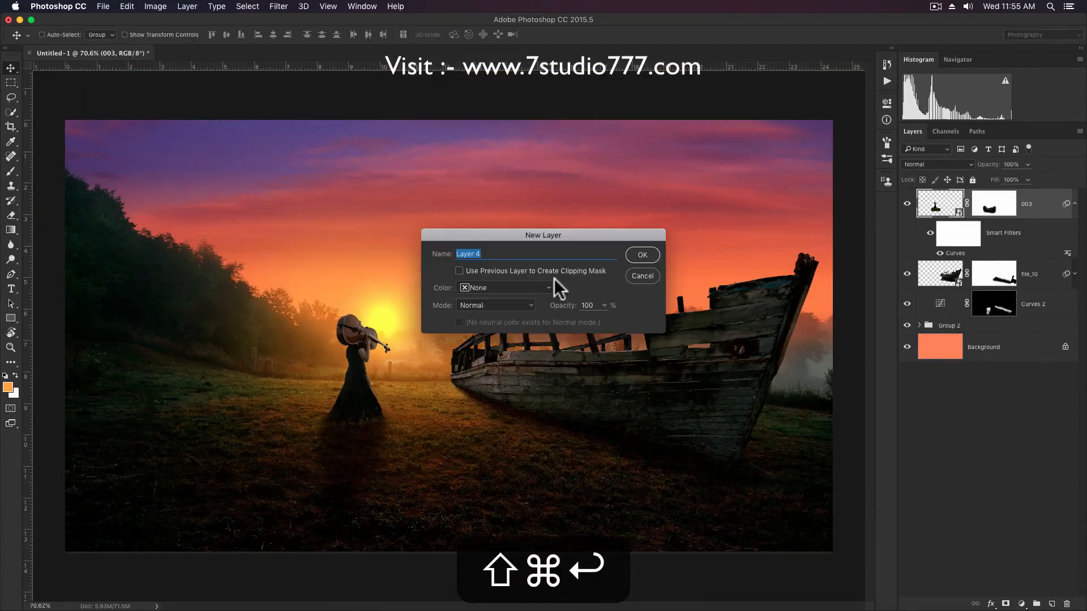
key("i")
left_click(441, 305)
key("b")
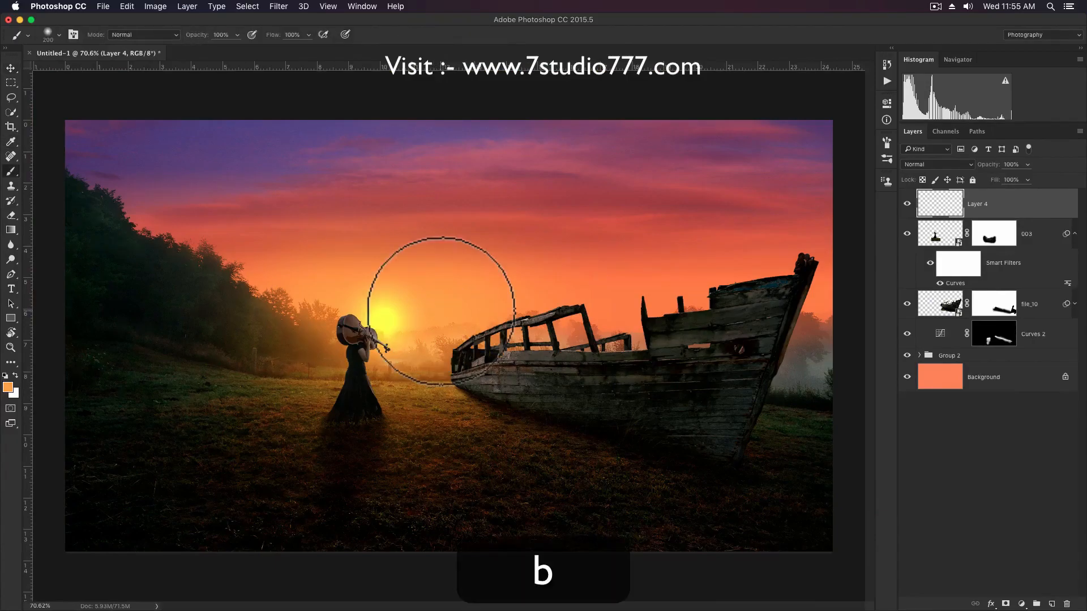
left_click(950, 165)
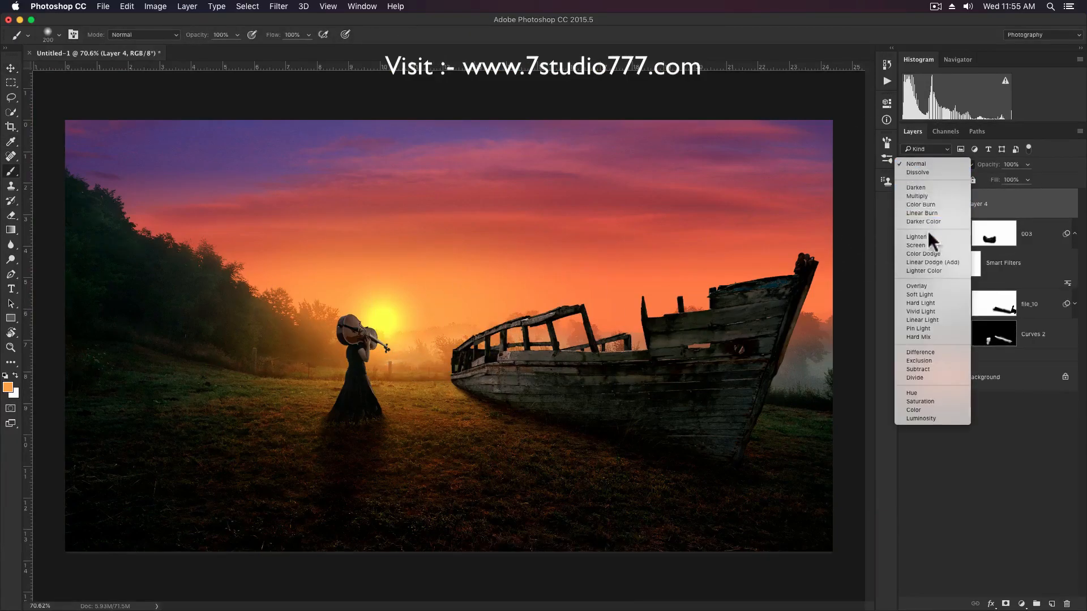
left_click(923, 244)
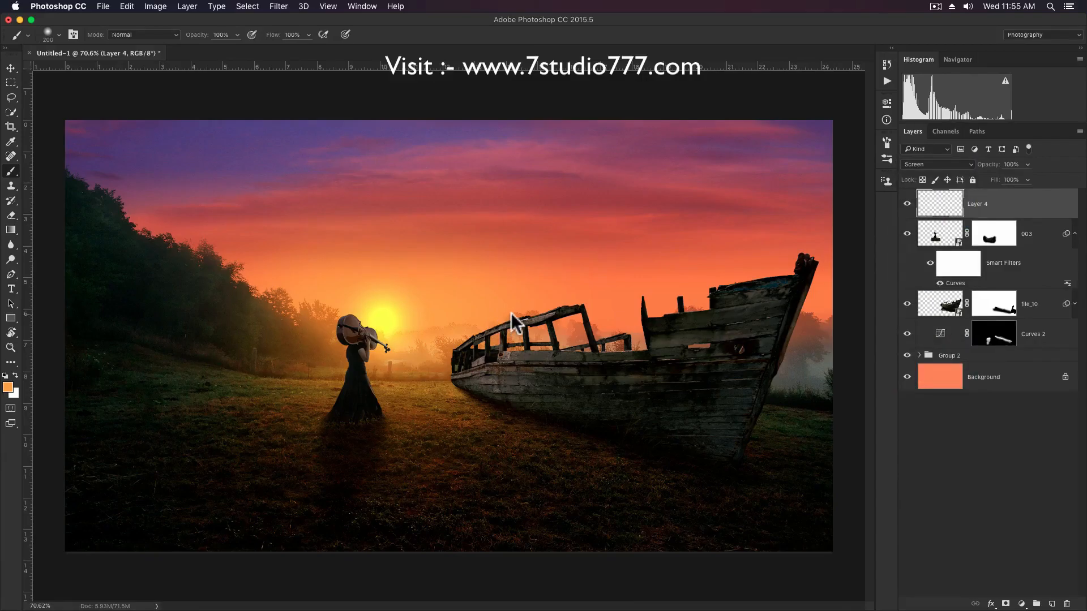
Paint a soft orange glow between the woman and the boat on Layer 4 with 400 px and 300 px brushes at 20% opacity.
key("2")
key("bracketright")
key("bracketright")
key("bracketright")
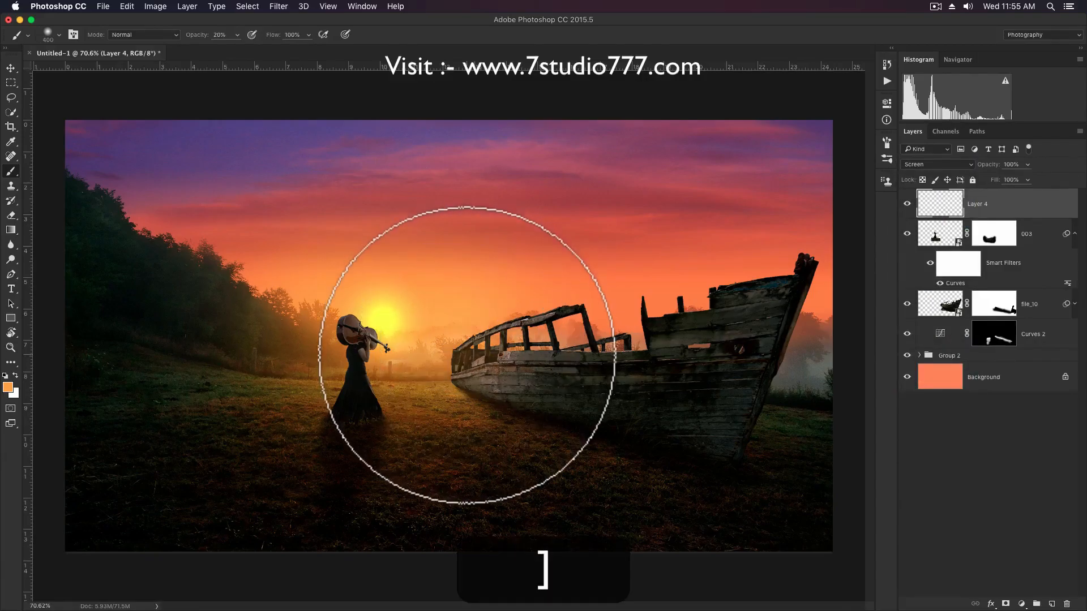
left_click(447, 382)
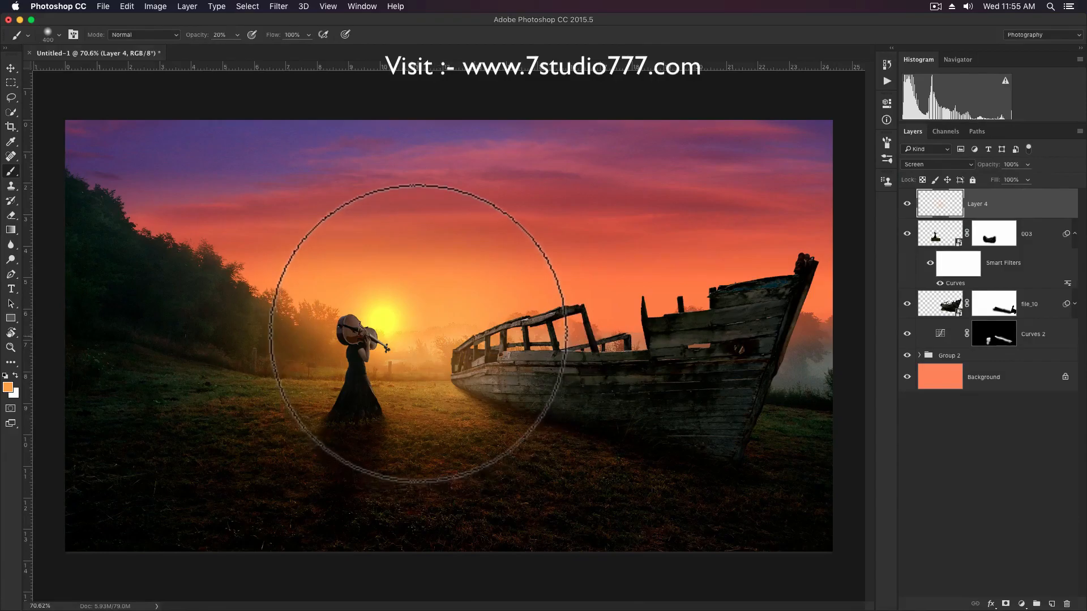
key("bracketleft")
left_click(403, 375)
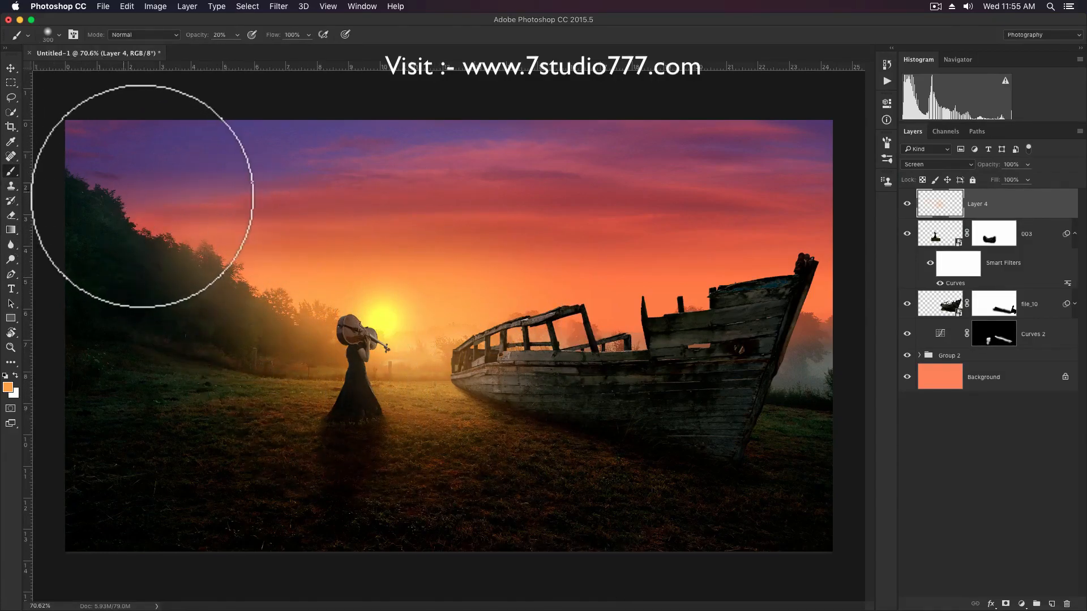
key("v")
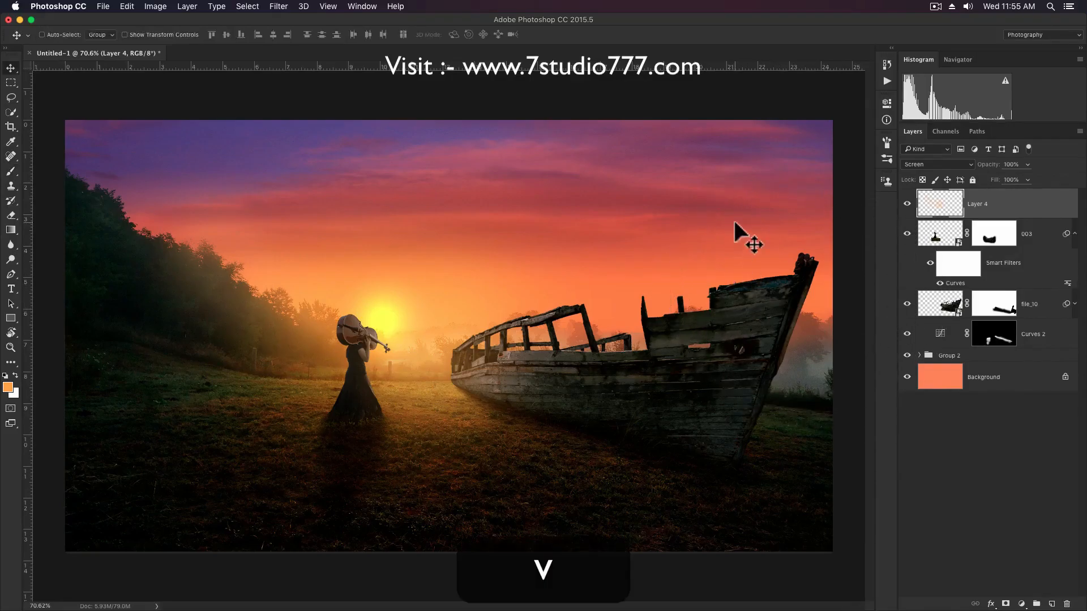
Copy the whole merged image and paste it in place as a new top layer.
key("super+a")
key("super+shift+c")
key("super+shift+v")
Apply a Camera Raw filter to the merged layer with Contrast +17, Highlights +29, Shadows +13, Blacks +17 and Clarity -1.
key("super+shift+a")
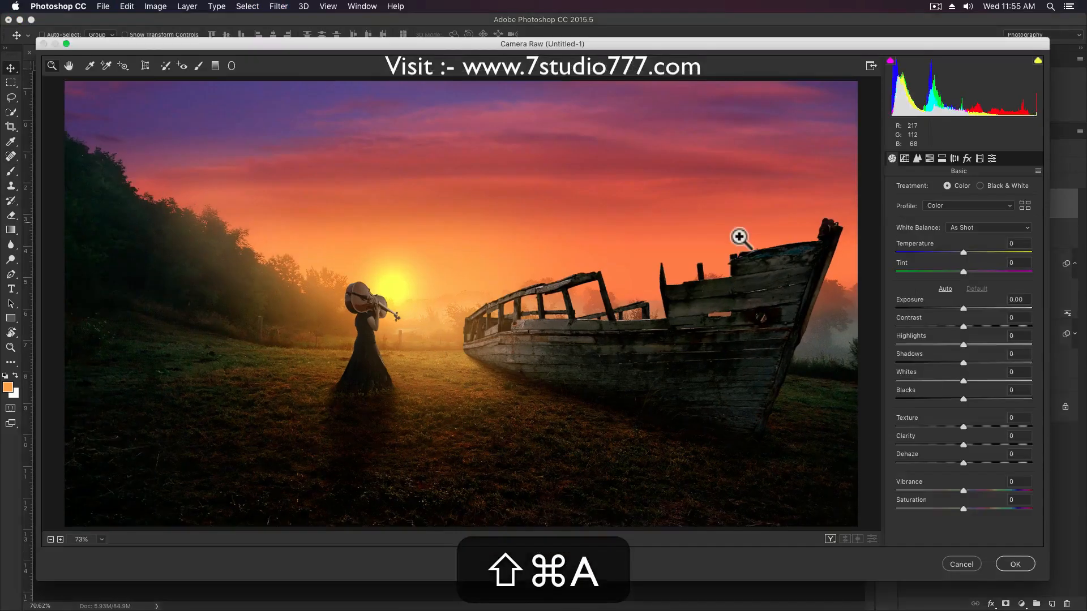
left_click(983, 344)
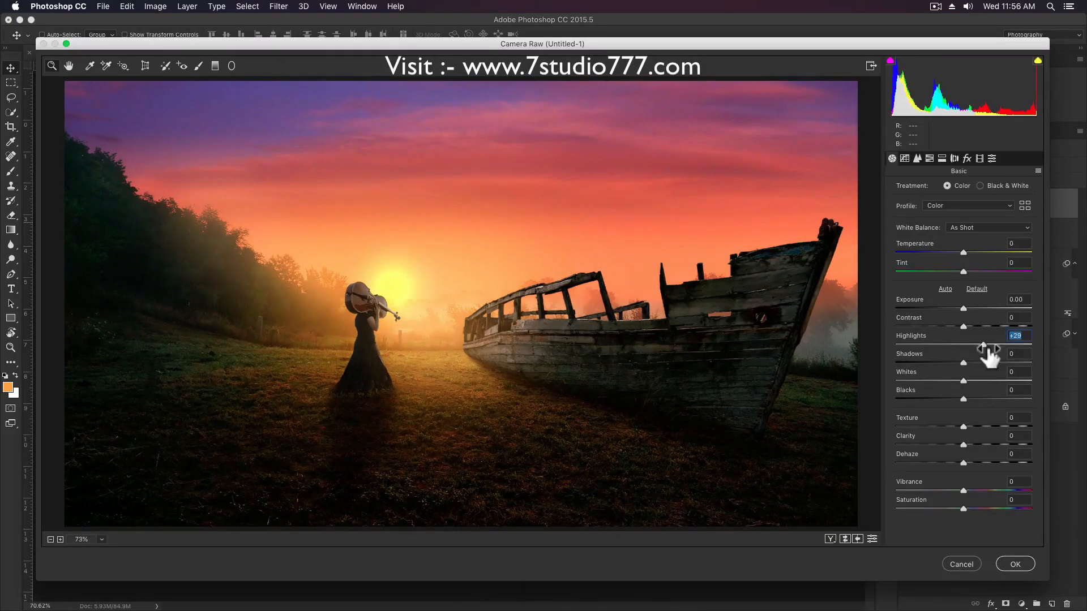
left_click(975, 326)
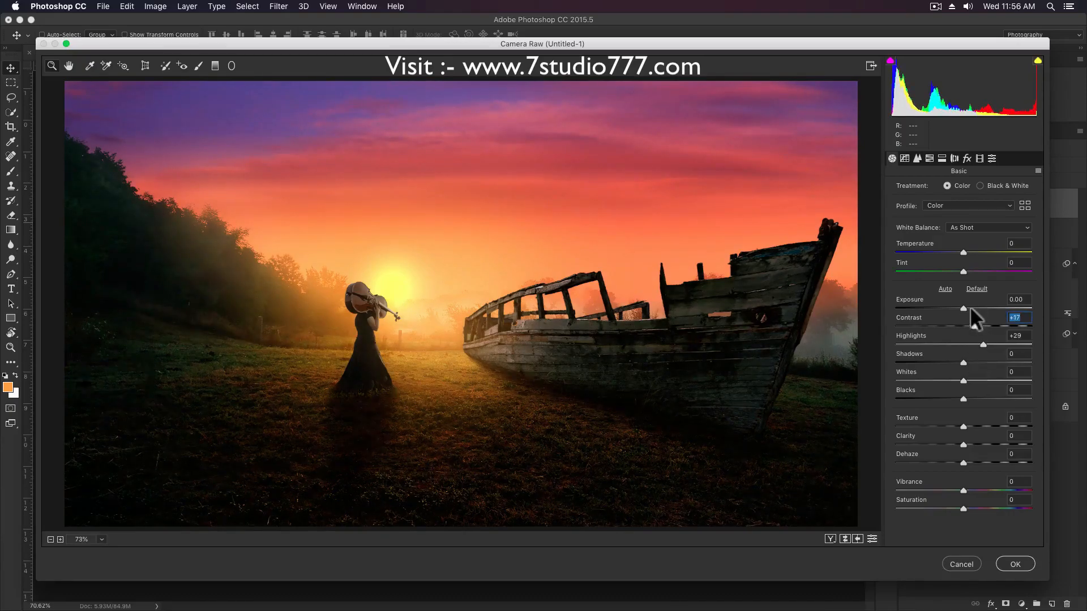
left_click_drag(969, 362, 974, 398)
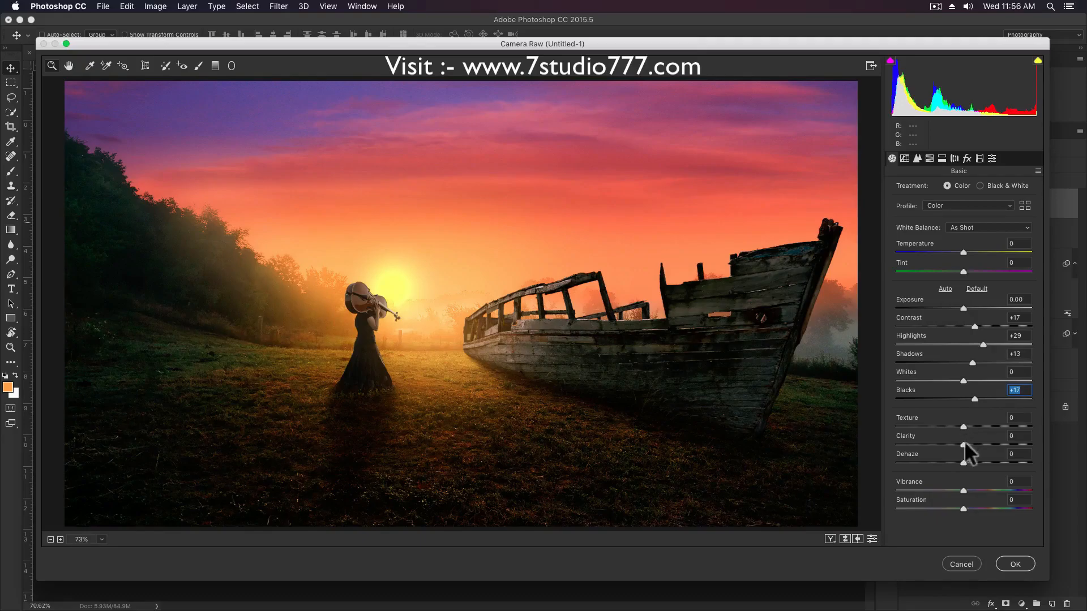
left_click_drag(977, 441, 965, 442)
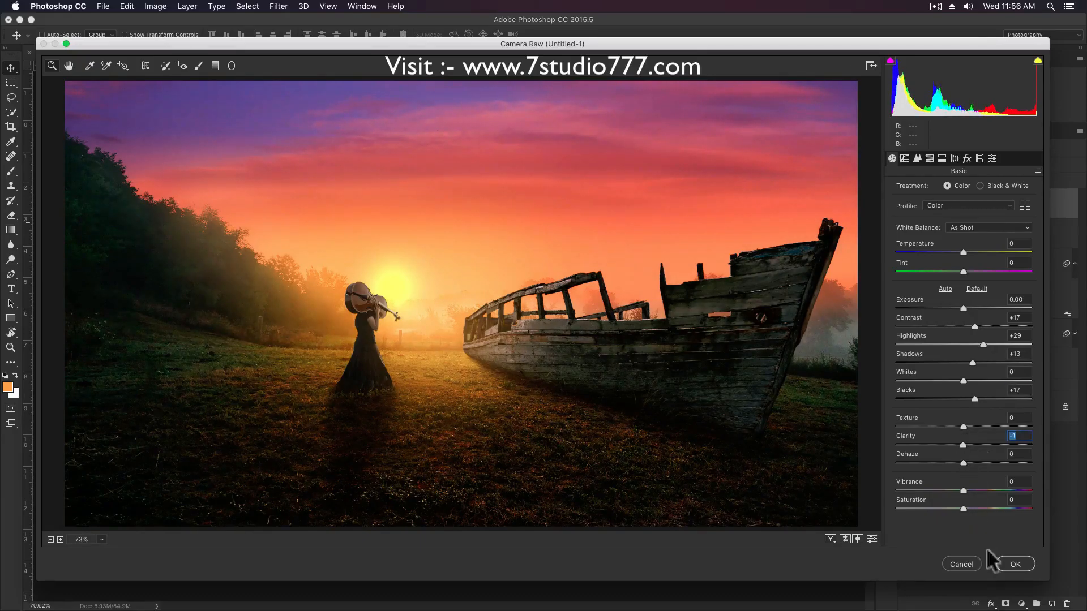
left_click(1015, 565)
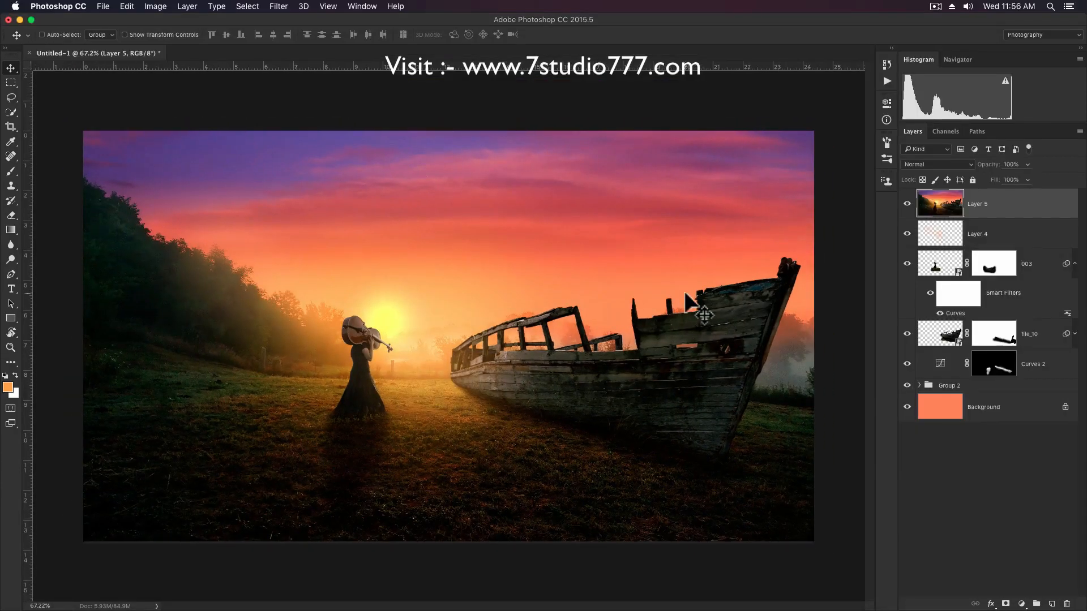
Duplicate the merged Layer 5 and set the copy's blend mode to Vivid Light.
key("super+j")
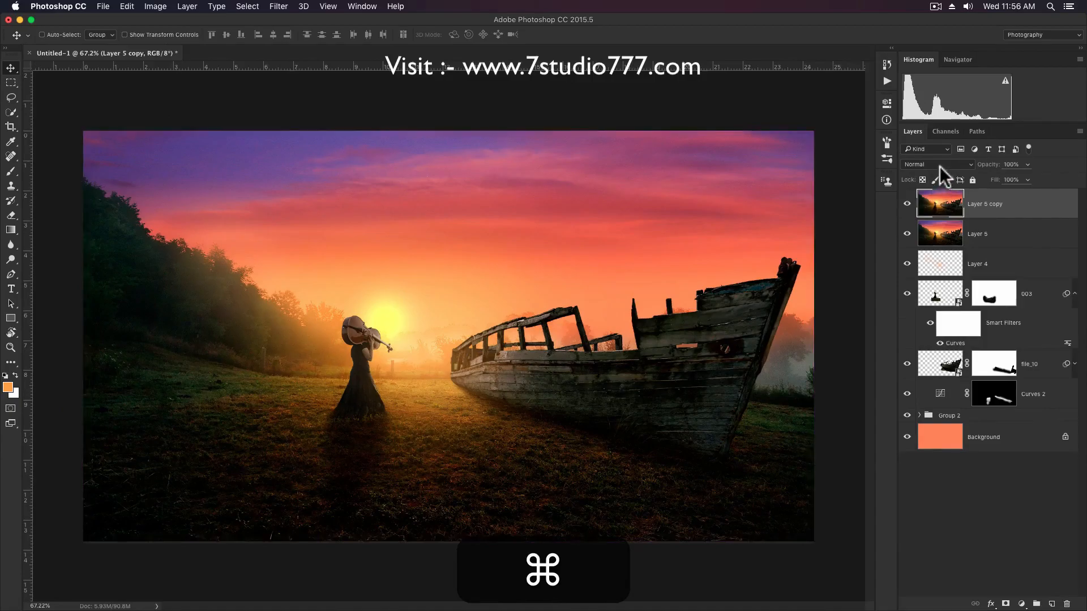
left_click(940, 165)
left_click(923, 312)
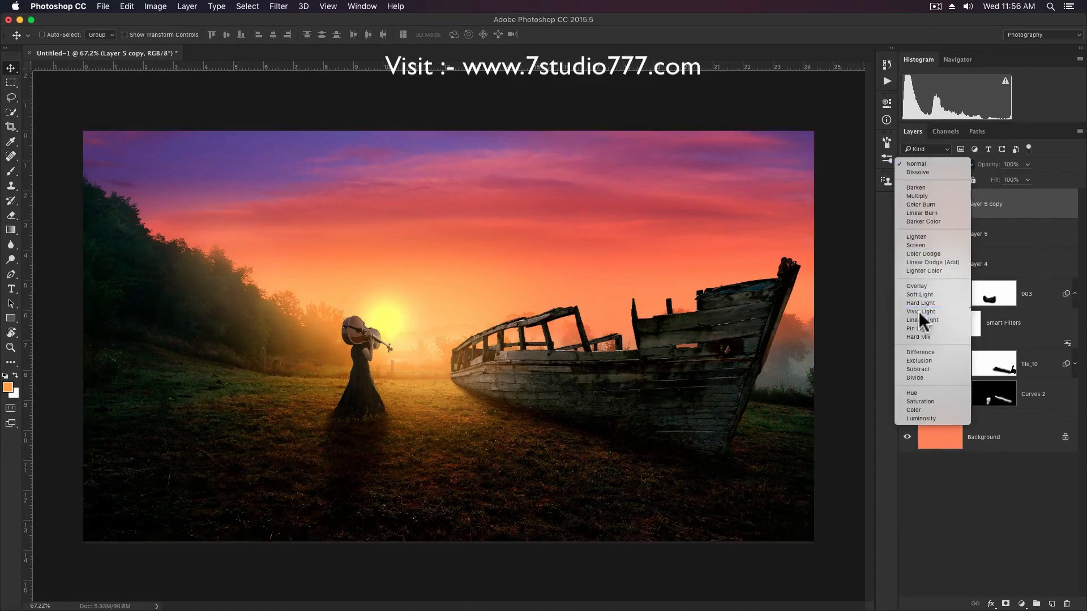
Apply a High Pass filter with a 0.3 pixel radius to the Layer 5 copy.
left_click(273, 7)
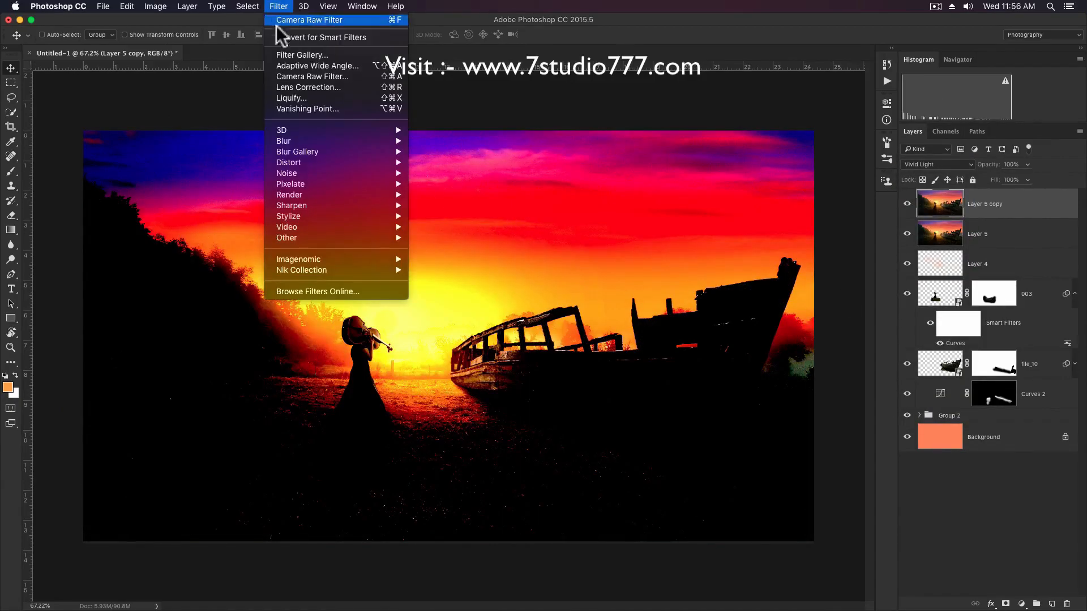
mouse_move(298, 238)
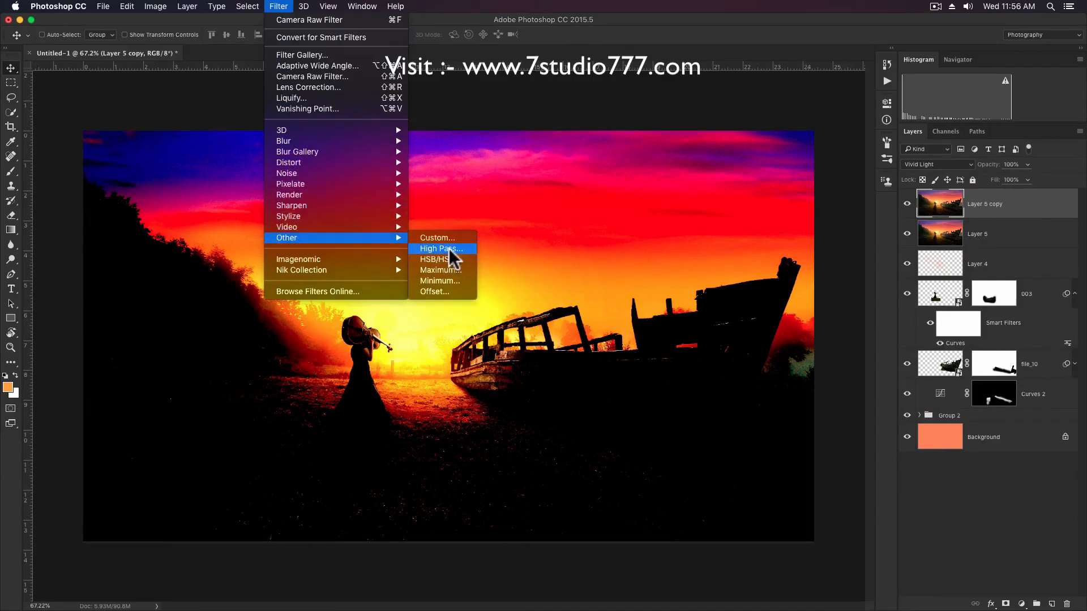
left_click(450, 249)
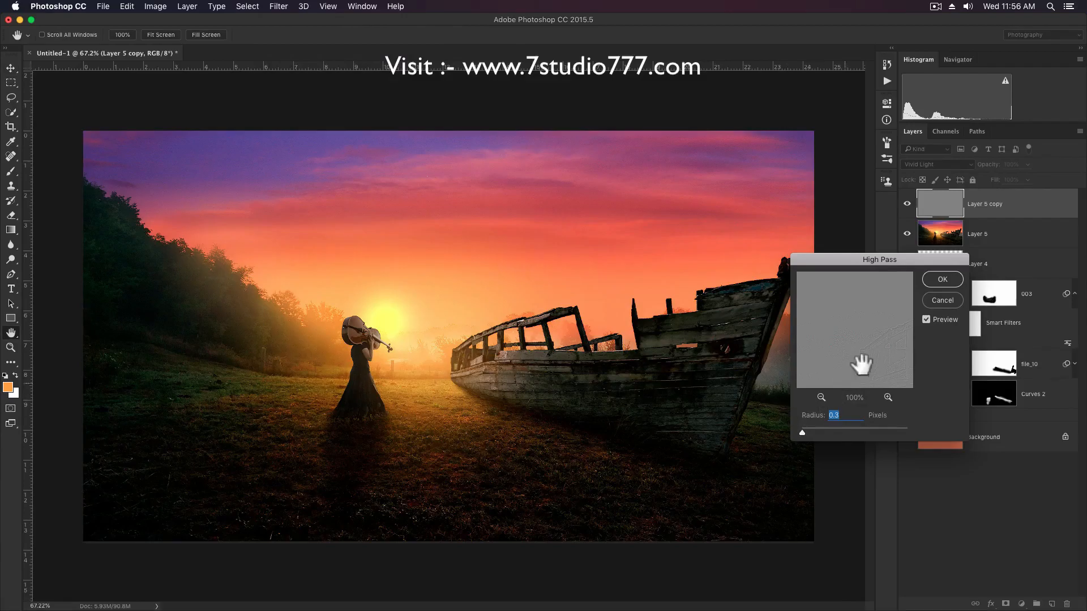
key("Return")
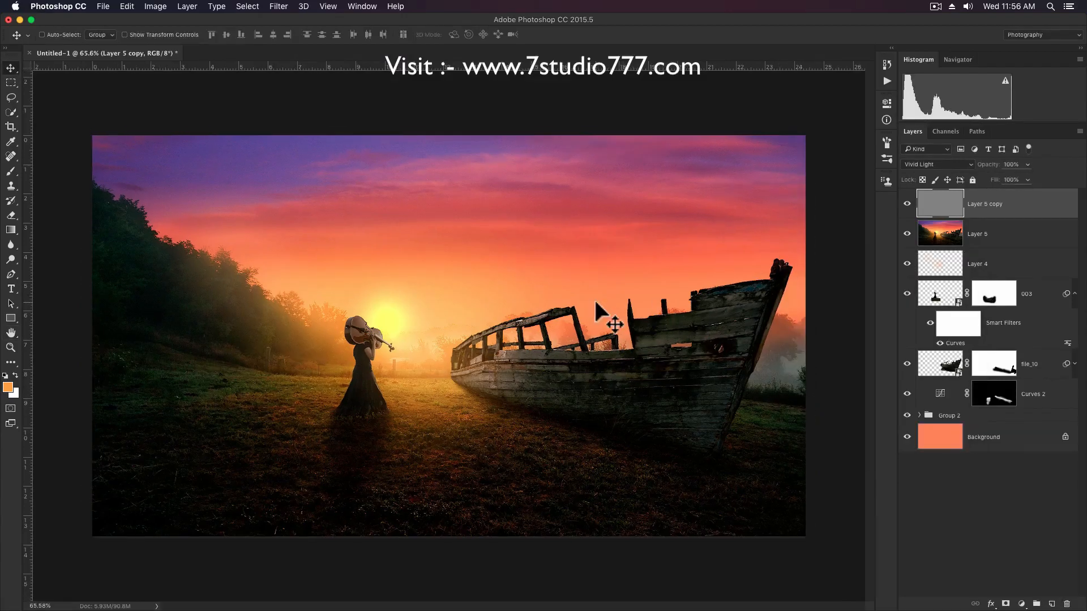
Place the 001 flock of birds as a small top layer in the sky just beside the sun, above the woman and boat.
left_click_drag(718, 136, 435, 306)
key("Return")
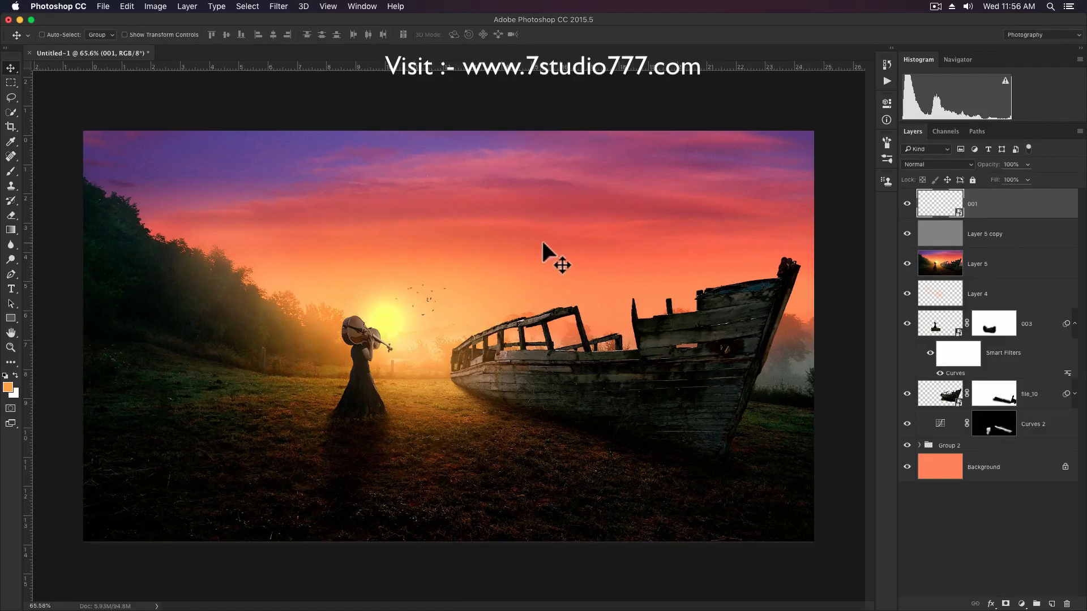
scroll(543, 244, "up", 1)
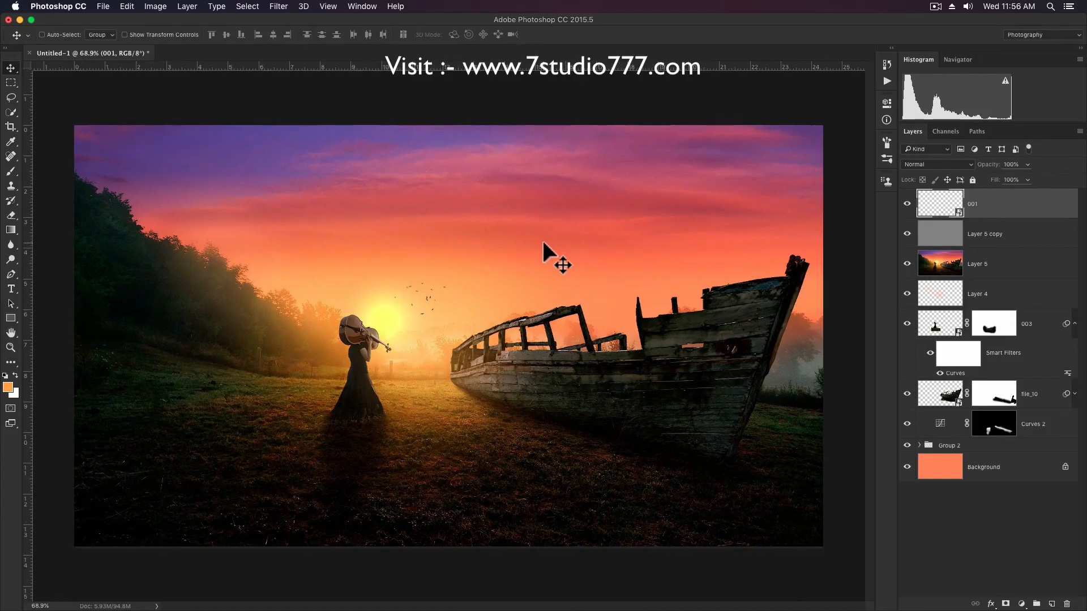